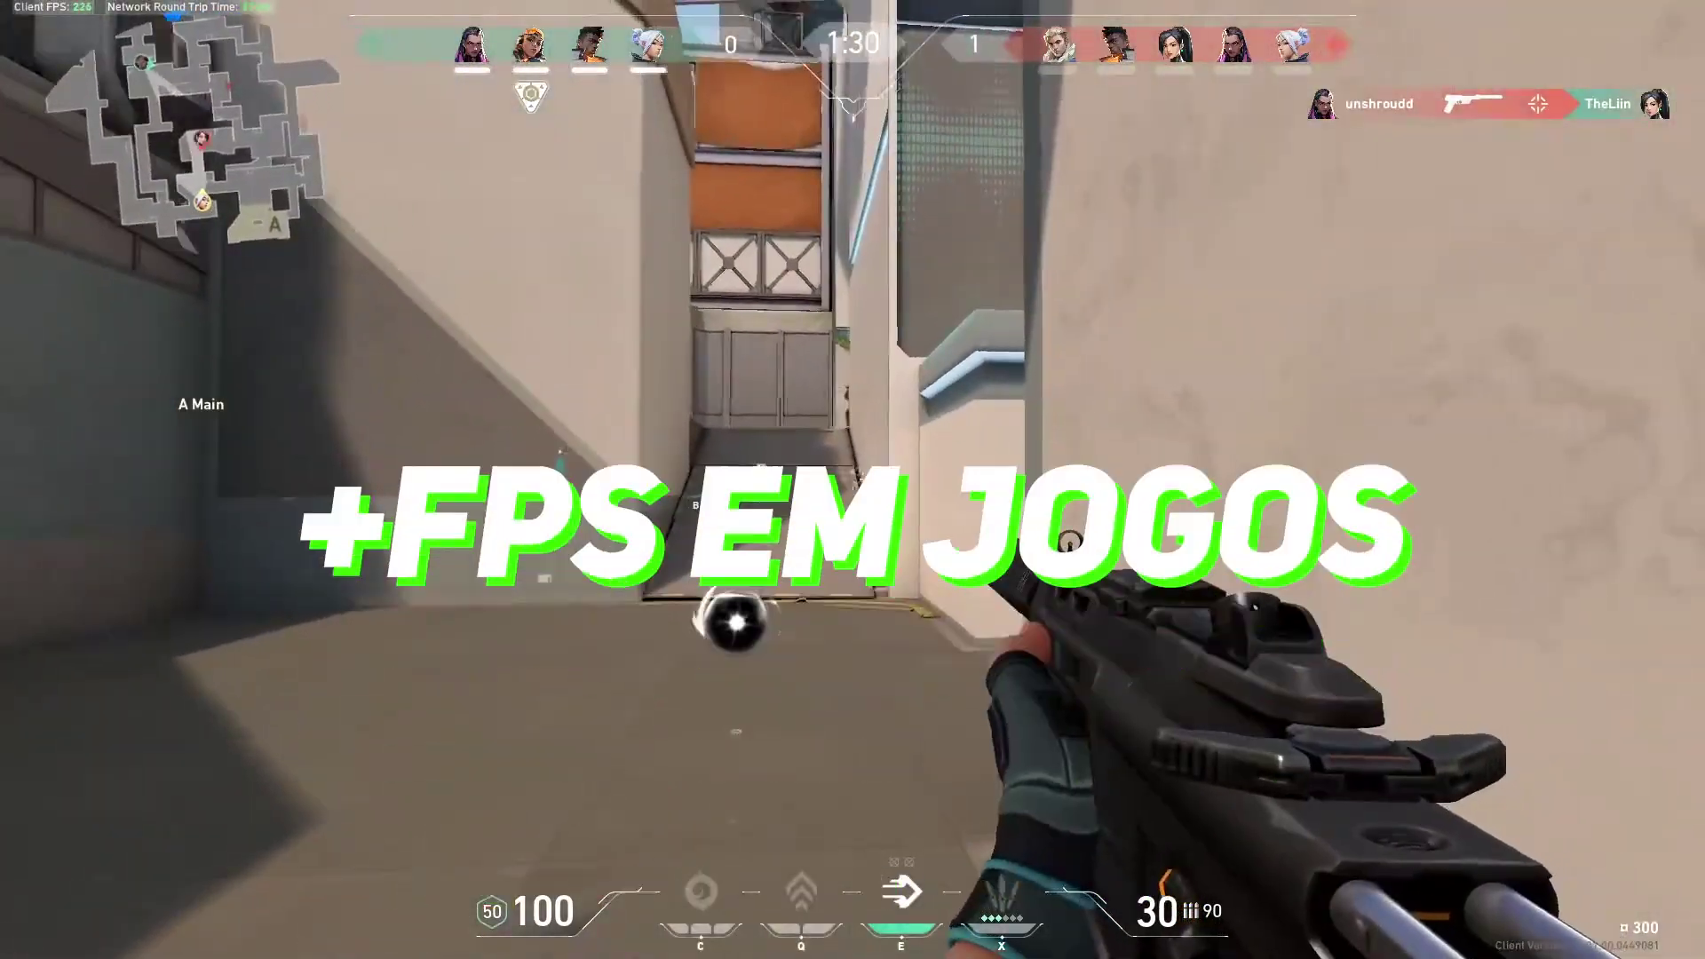
Fight through the Valorant round by spraying fire, reloading, and throwing Blade Storm knives at enemies
left_click(852, 479)
left_click_drag(852, 479, 852, 479)
key("r")
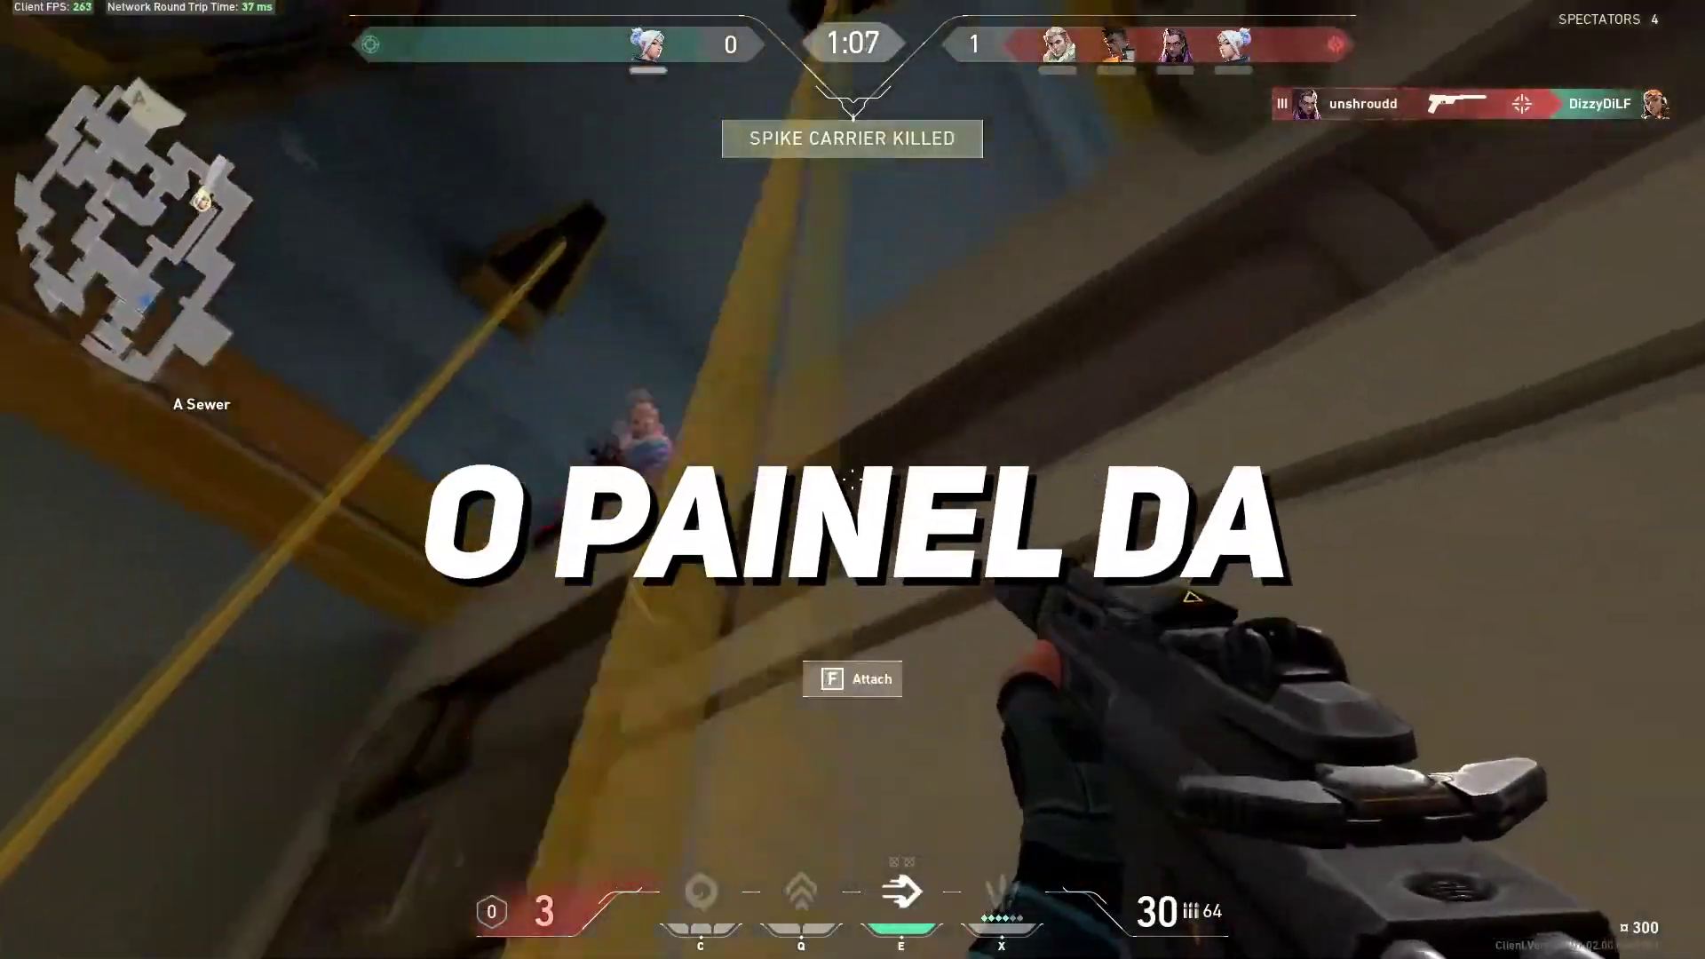
left_click_drag(853, 480, 852, 480)
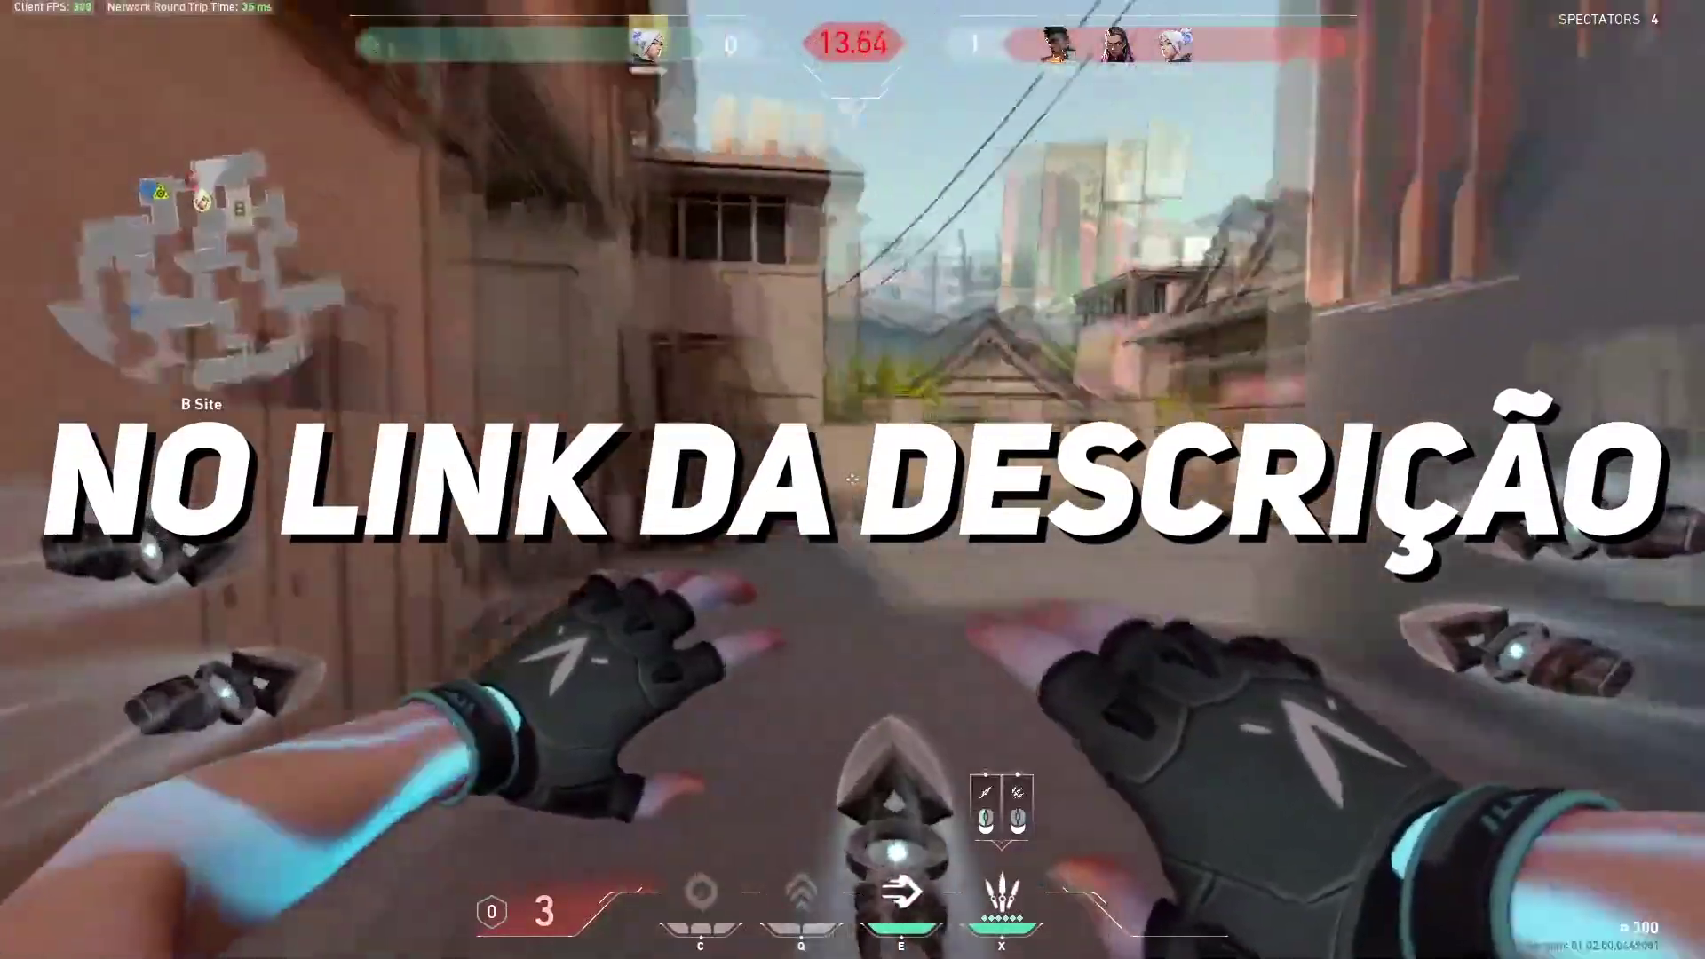
left_click(853, 480)
left_click(853, 480)
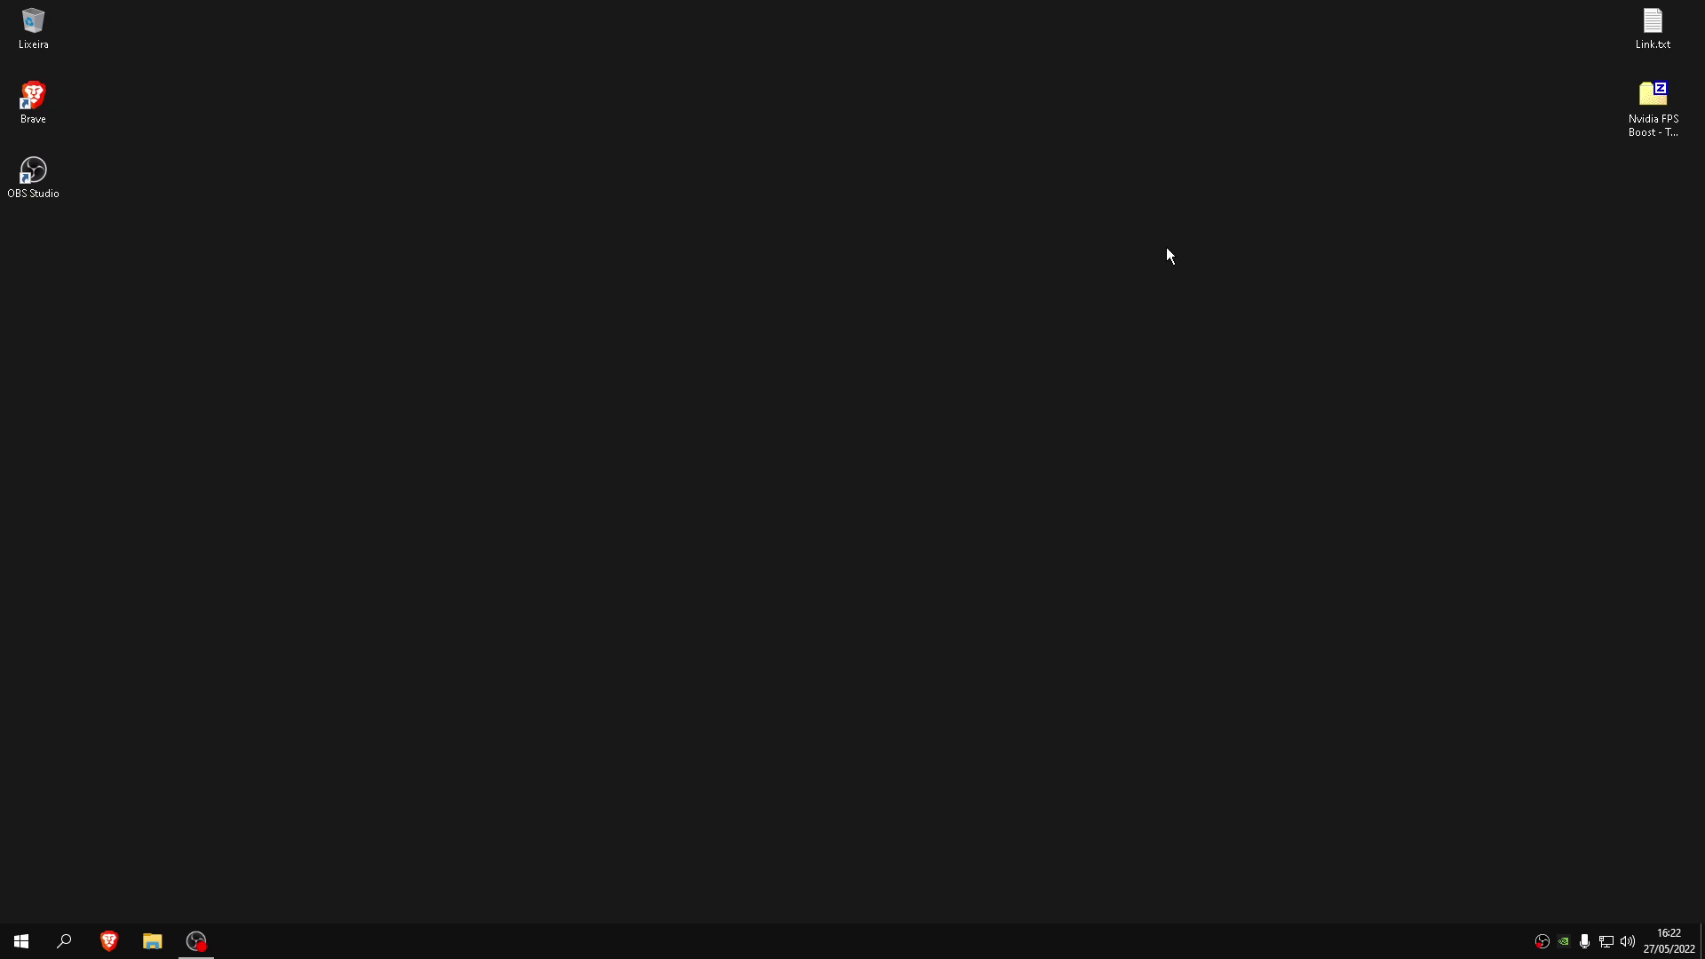
Launch 'Painel de controle da NVIDIA' from the desktop's right-click menu
right_click(1070, 353)
left_click(858, 431)
right_click(845, 448)
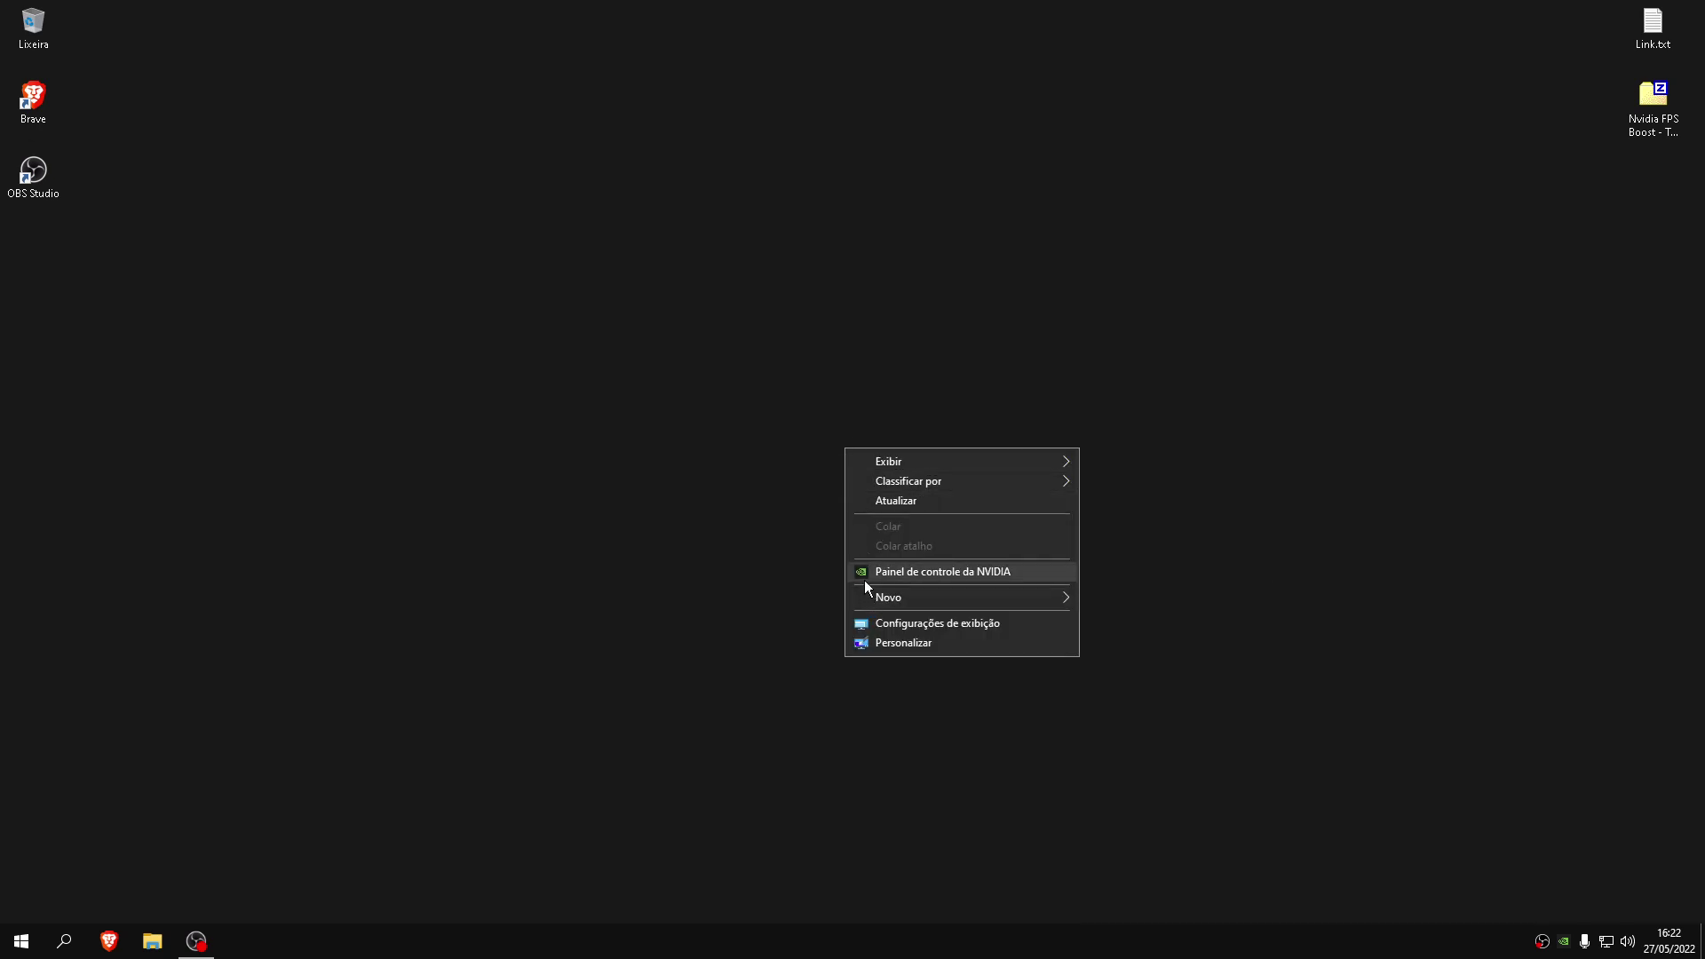
mouse_move(888, 597)
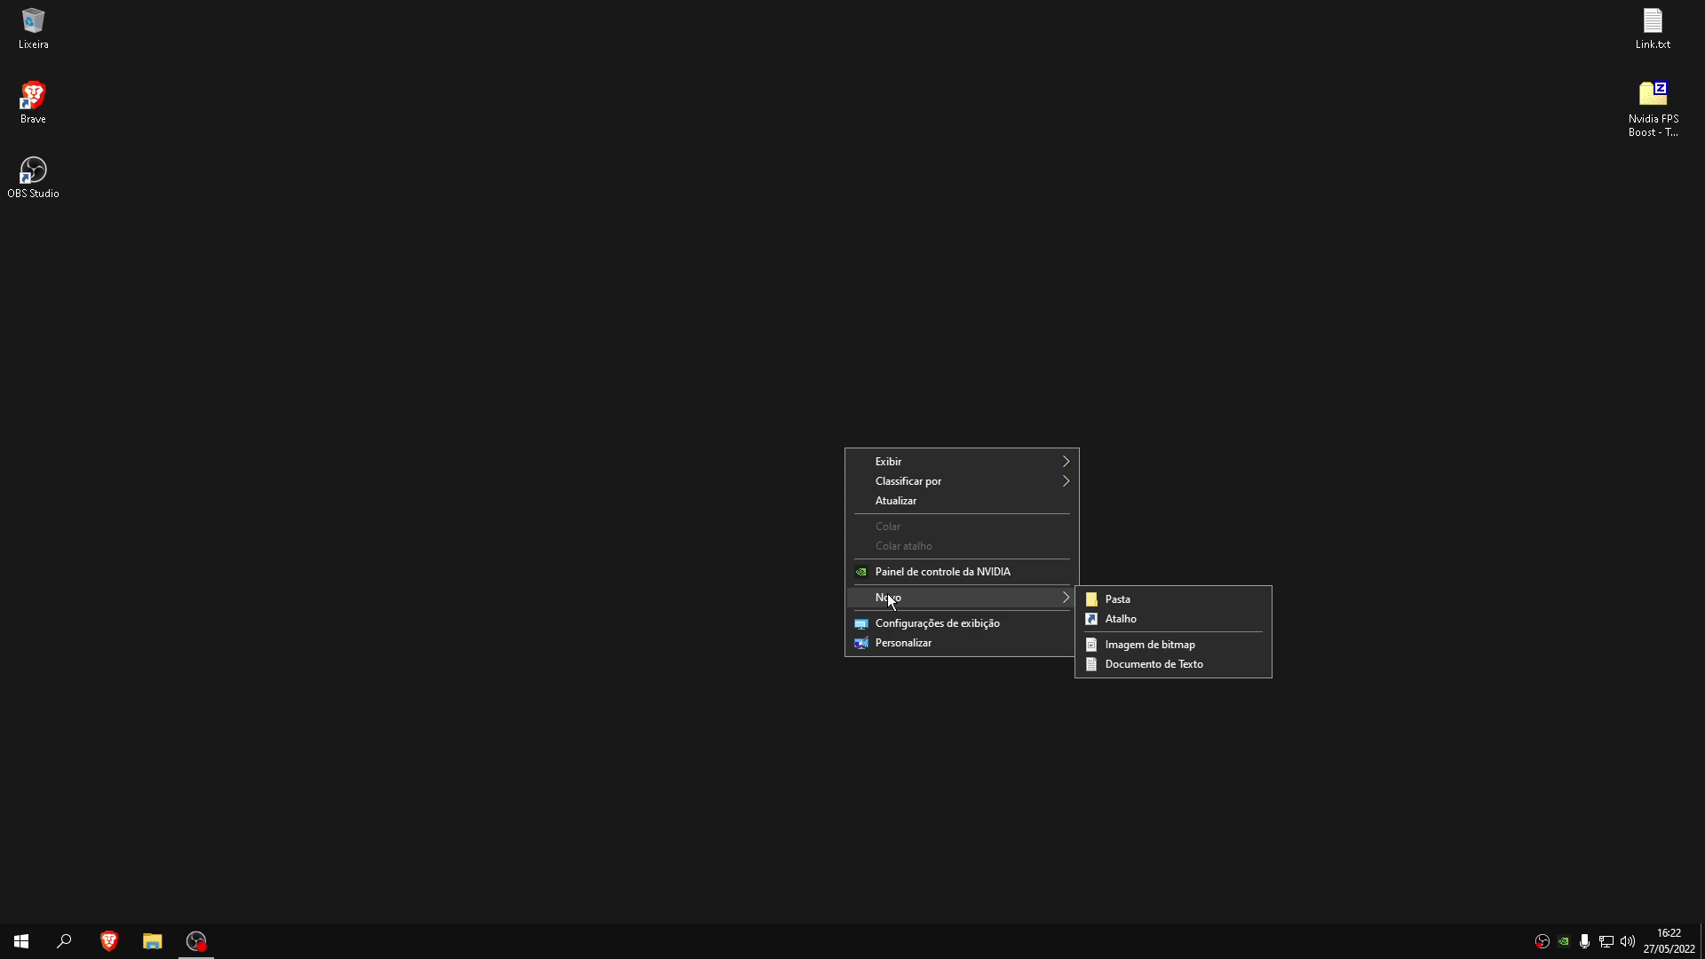
left_click(964, 574)
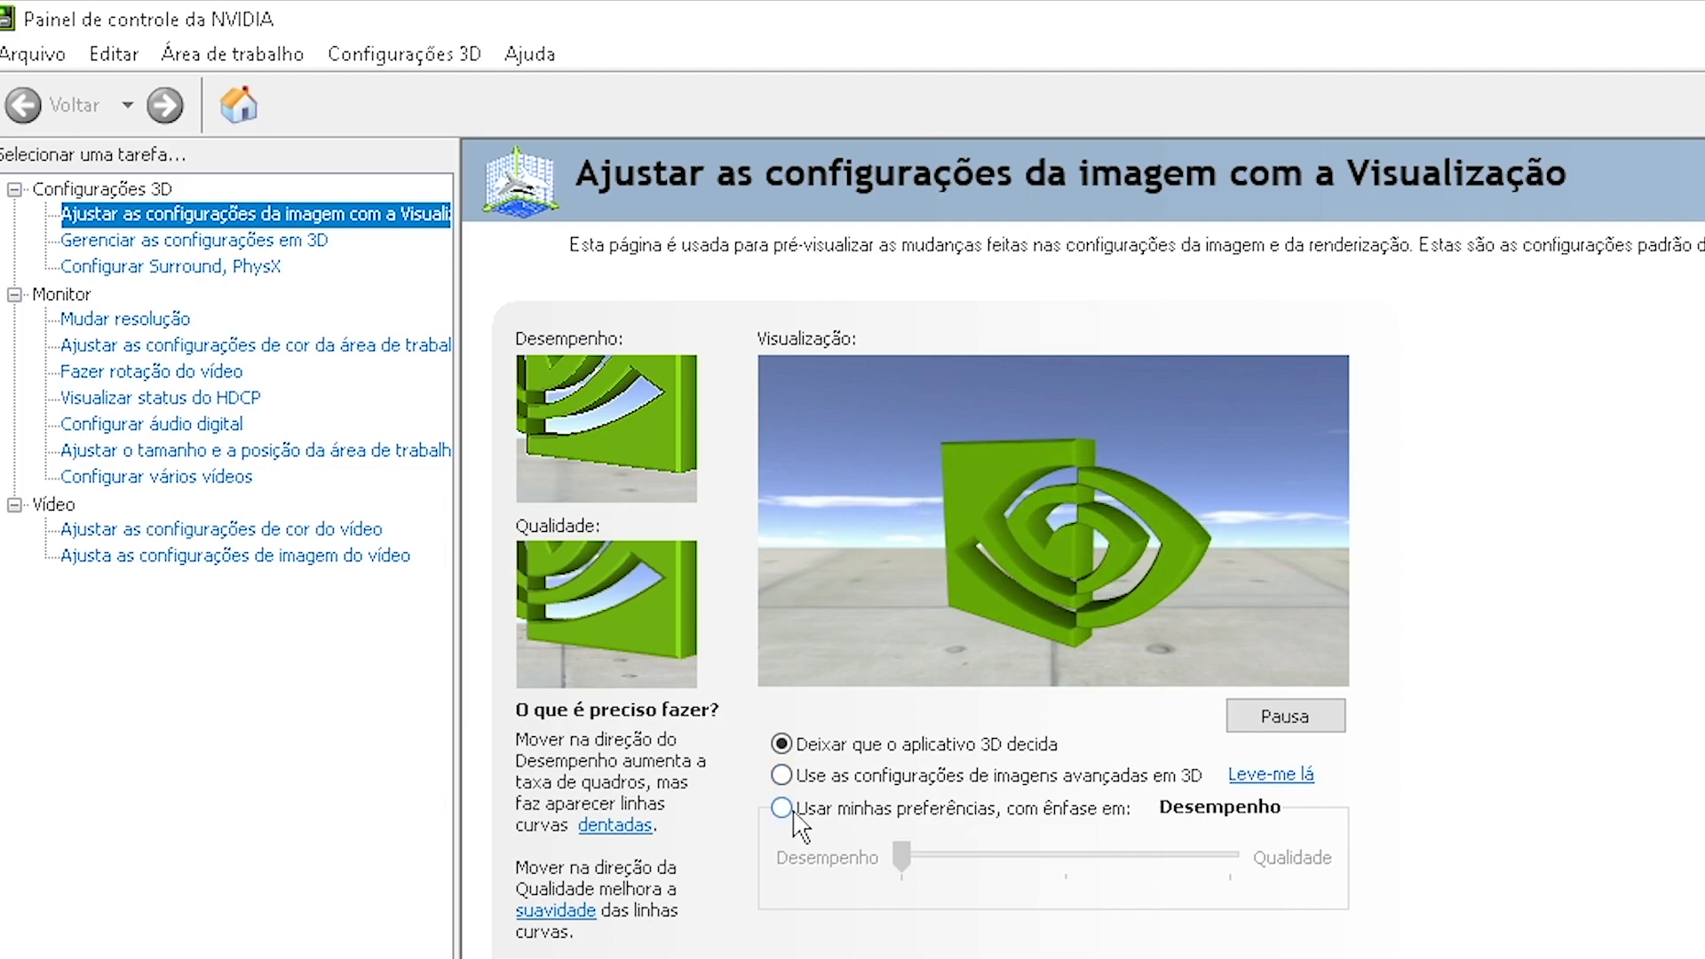
Apply 'Usar minhas preferências' with full Desempenho emphasis, then go to Gerenciar as configurações em 3D
left_click(893, 808)
left_click_drag(906, 851, 1229, 854)
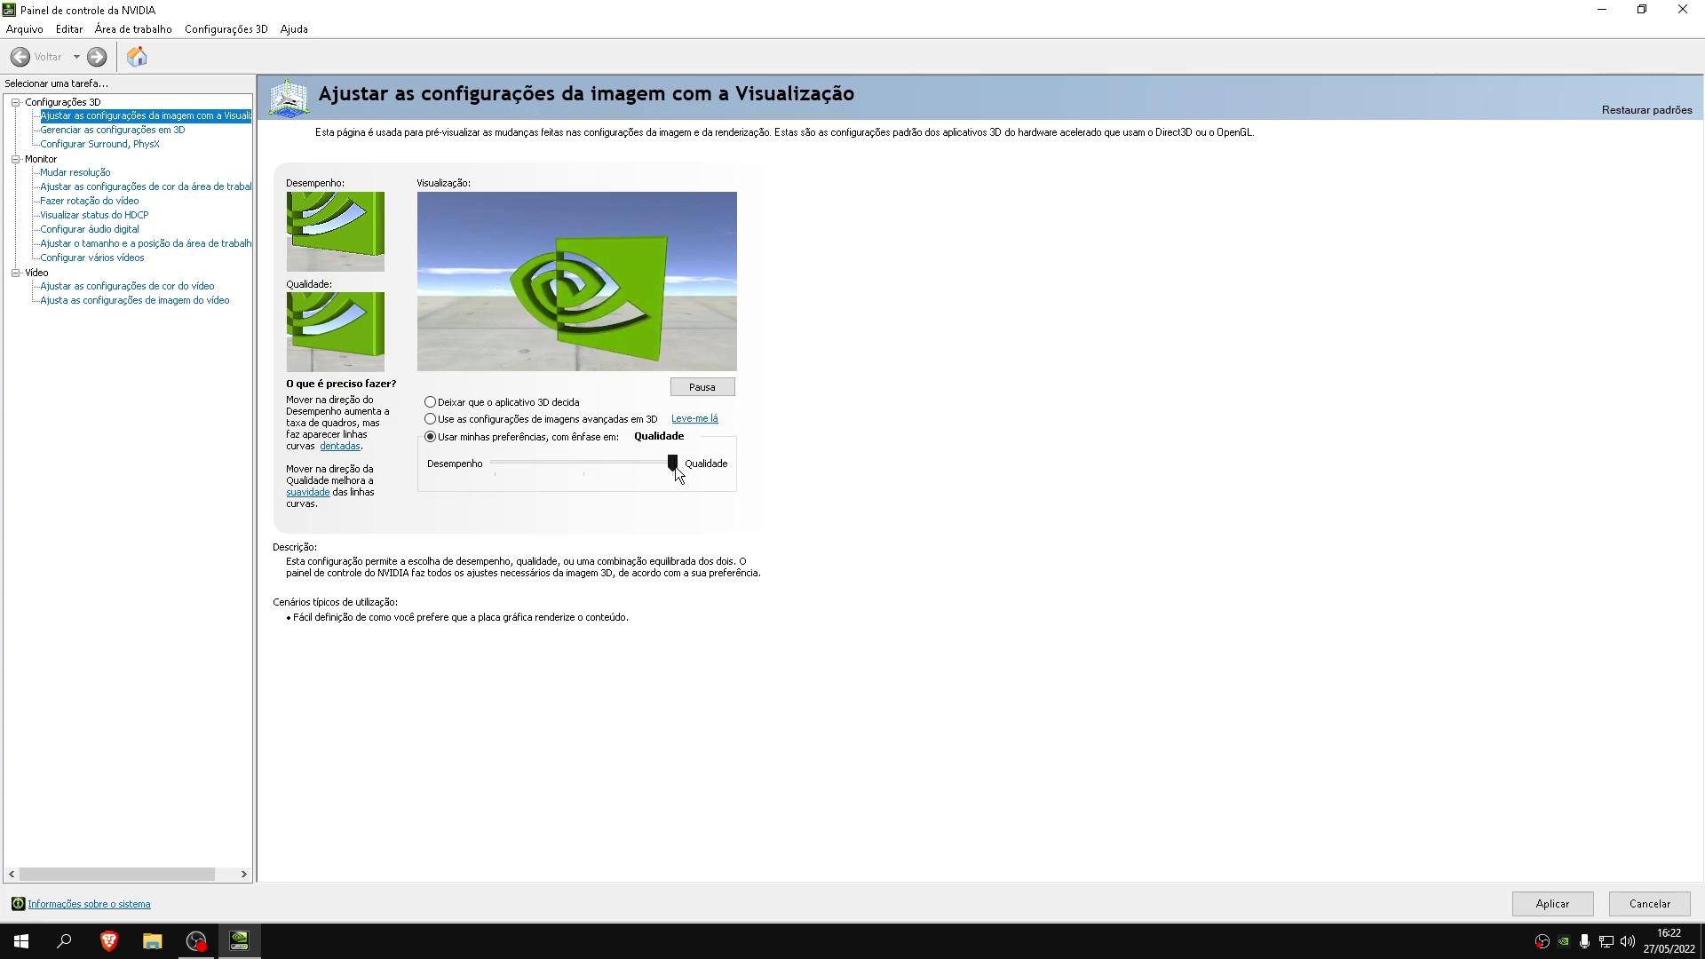
left_click_drag(675, 473, 253, 457)
left_click(1587, 903)
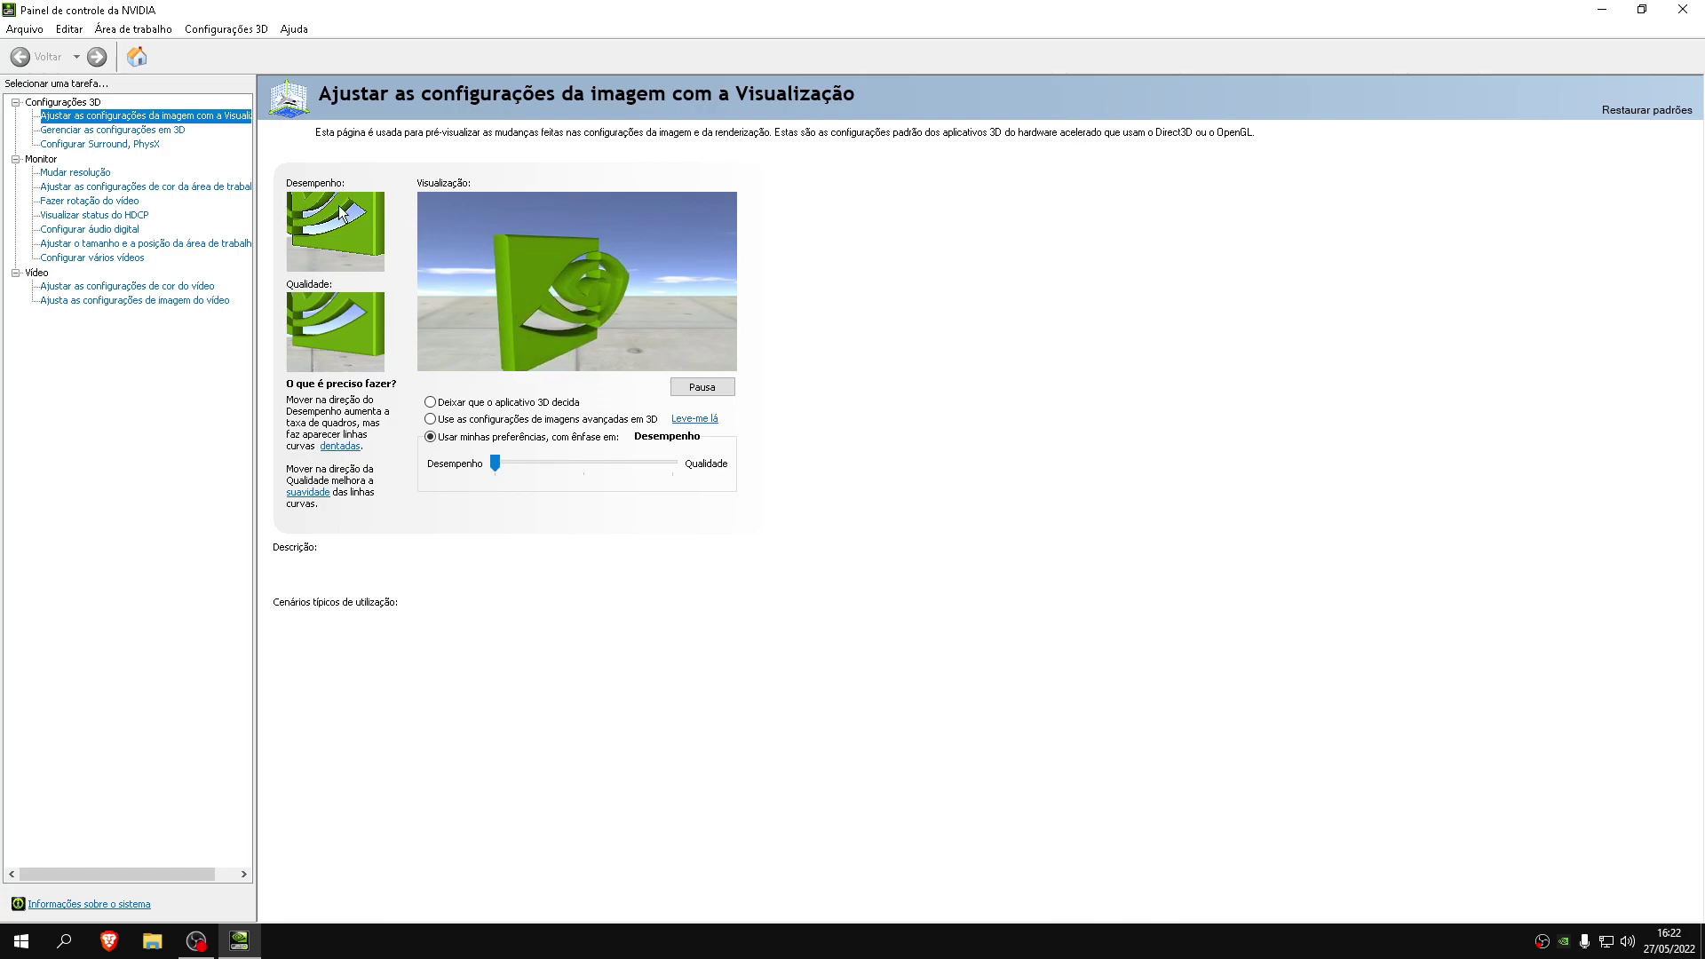
left_click(80, 131)
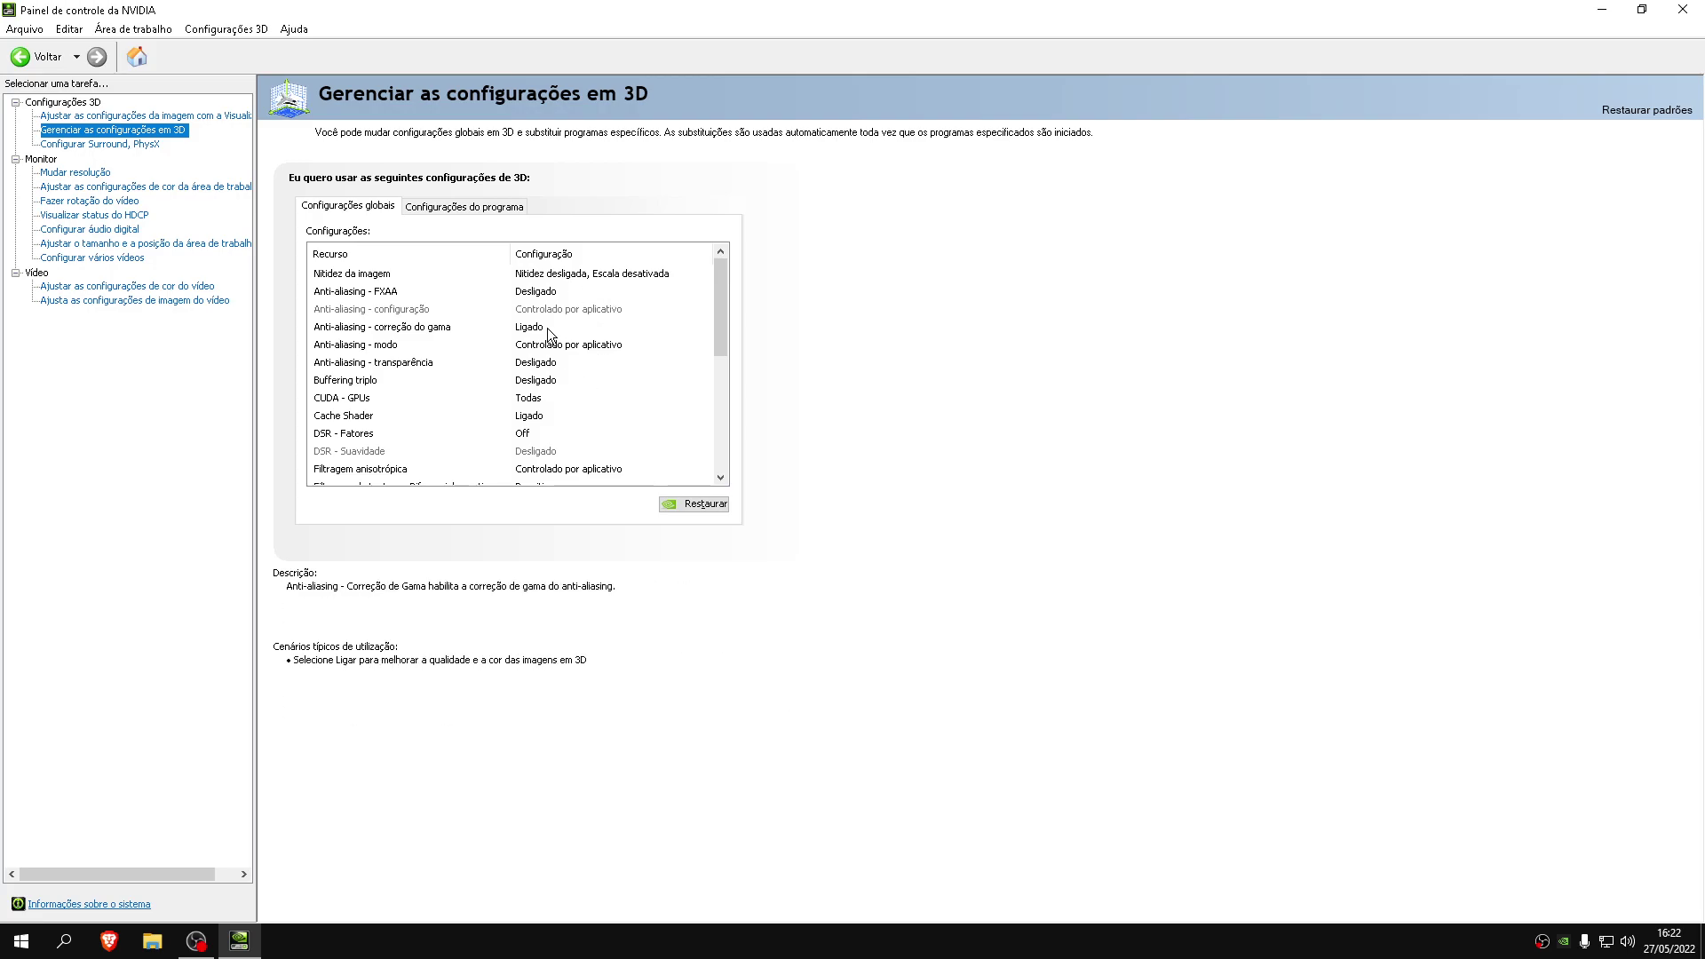
Turn anti-aliasing gamma correction and Anti-aliasing - modo to Desligado
left_click(322, 328)
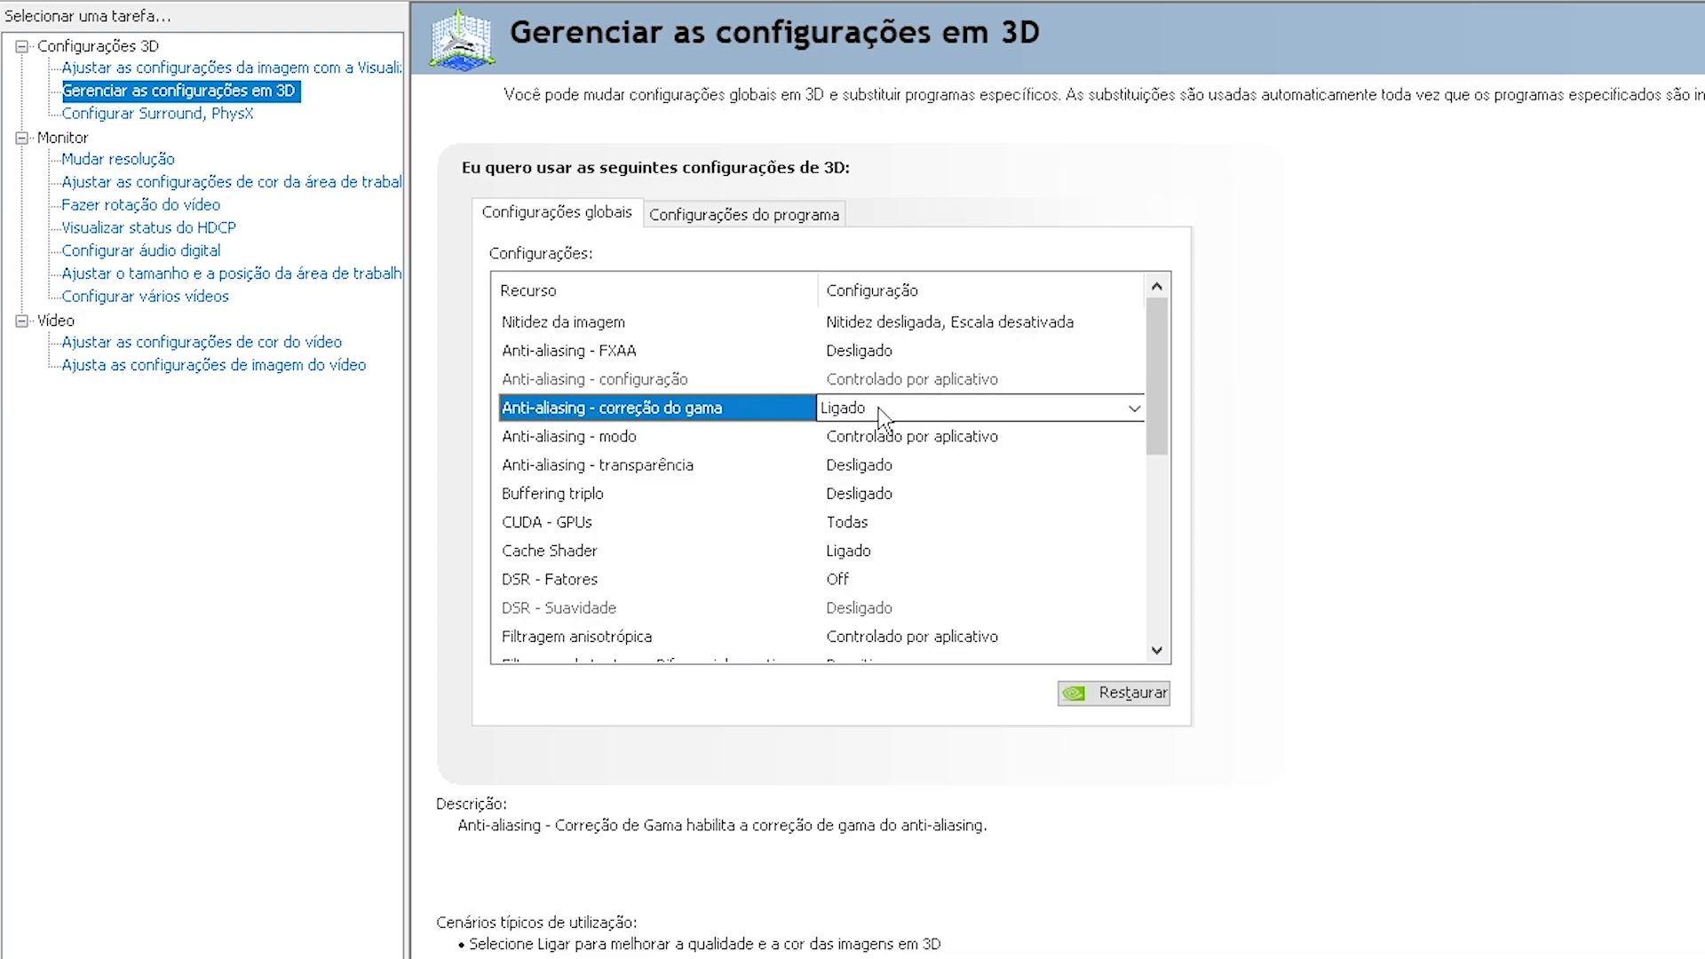
left_click(881, 410)
left_click(888, 460)
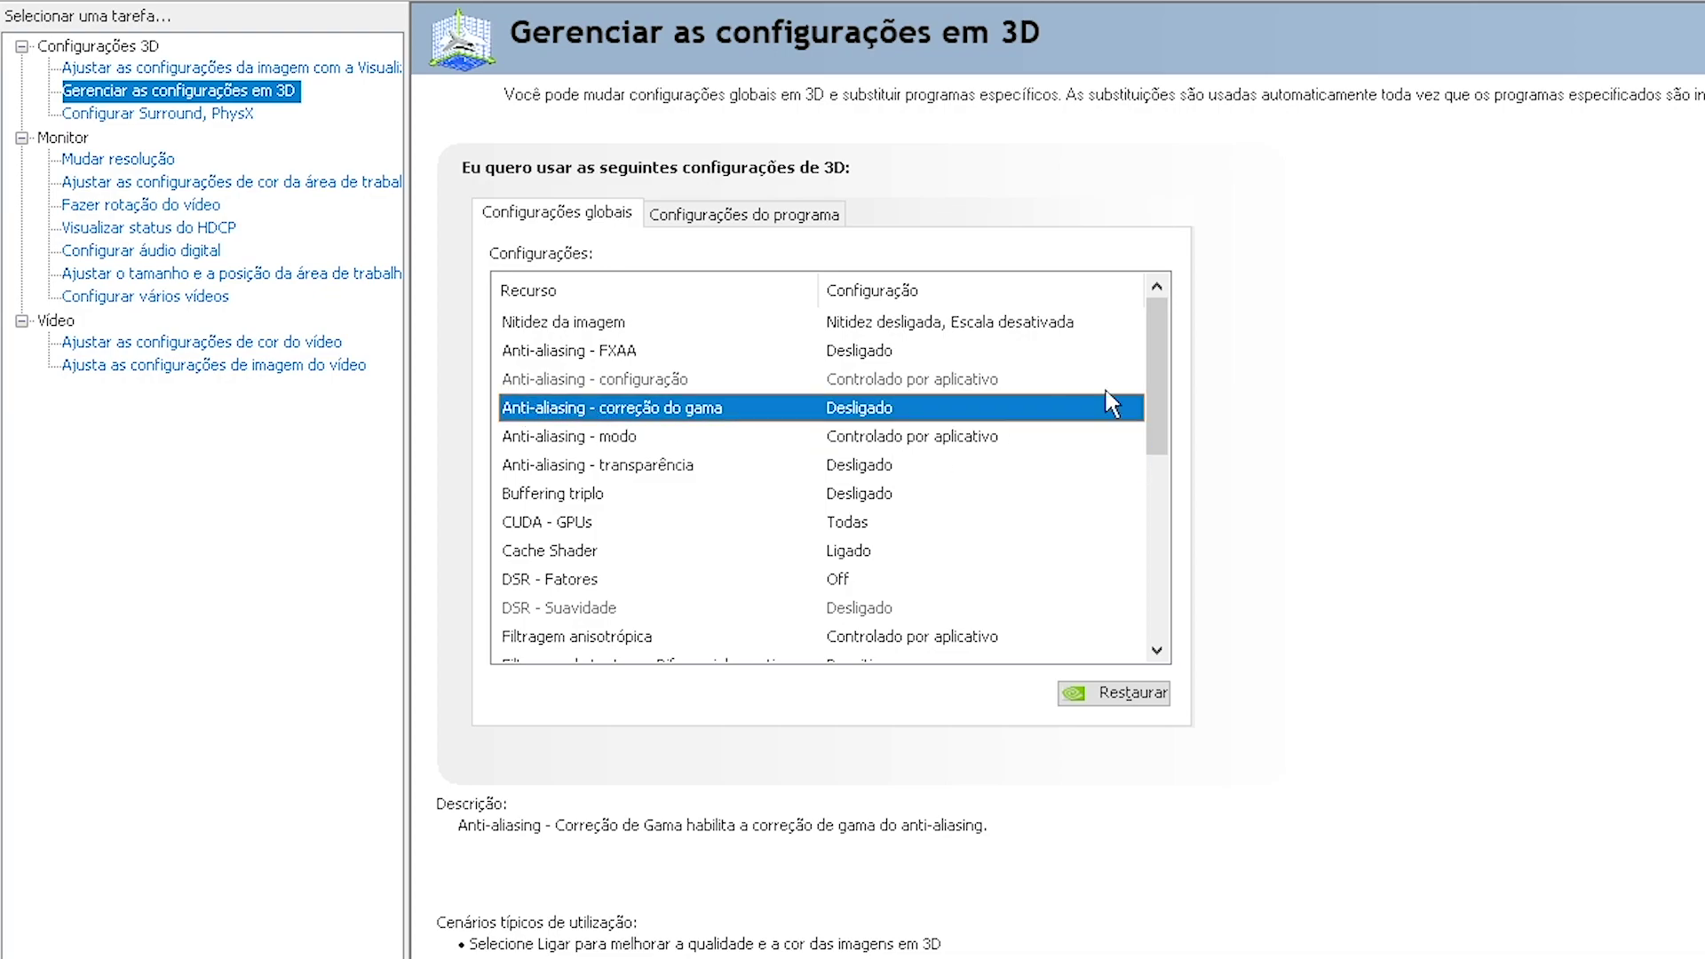
left_click(675, 436)
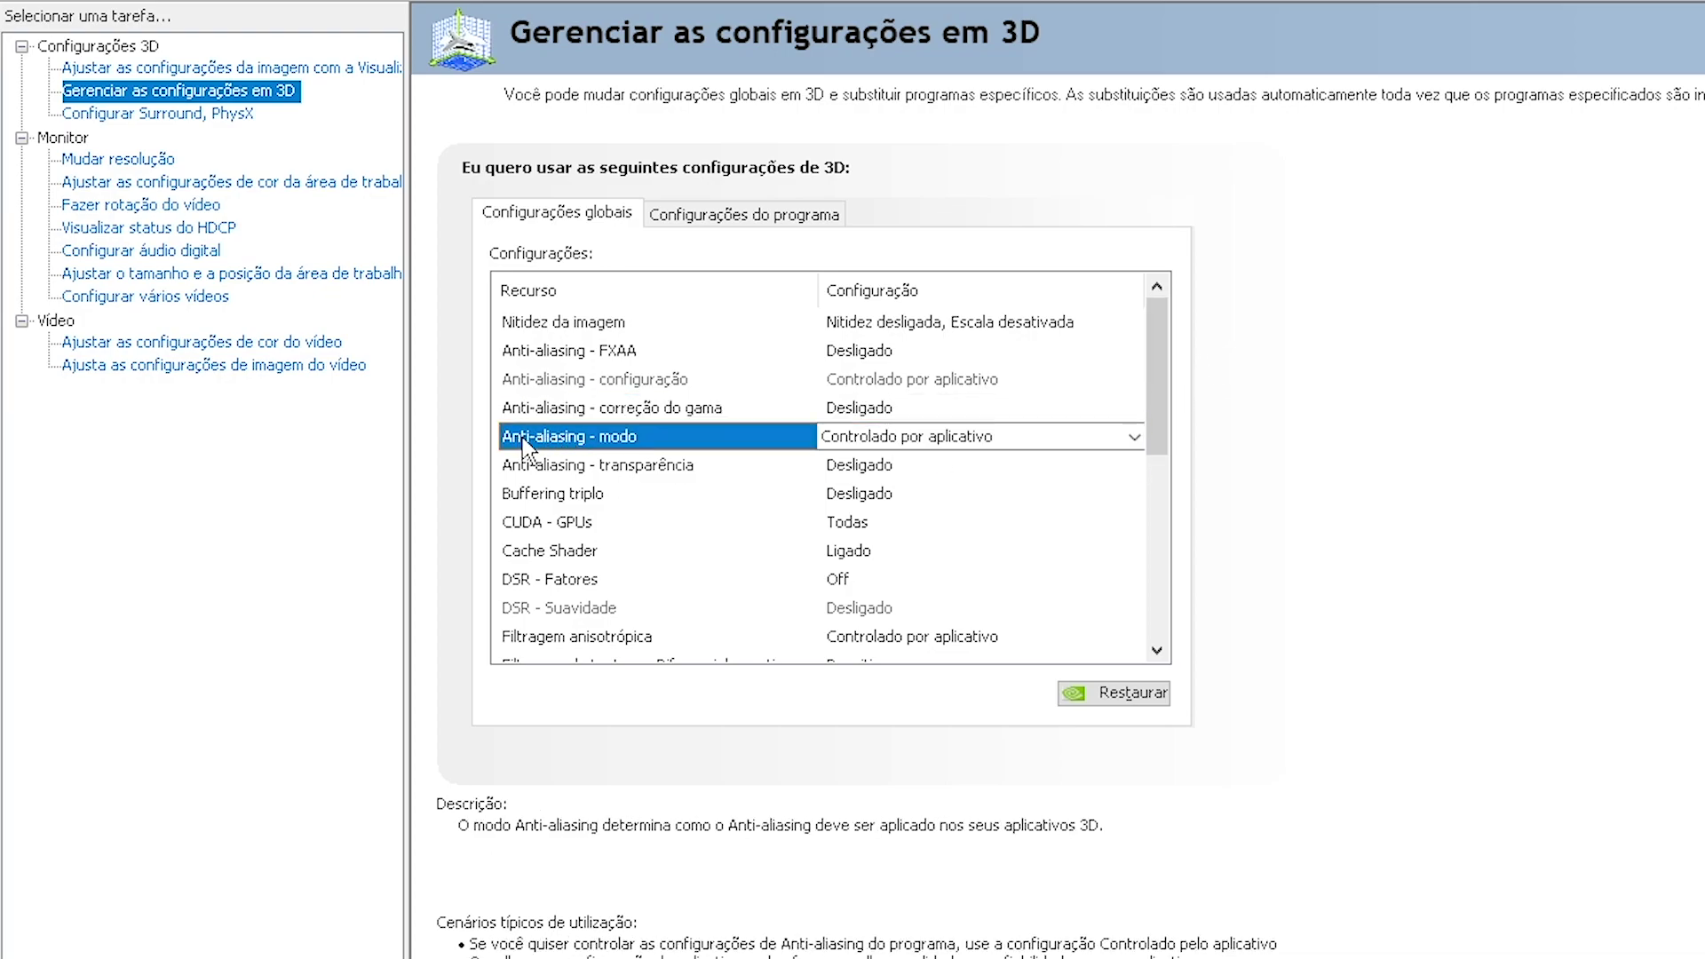
left_click(822, 438)
left_click(886, 486)
Set Filtragem anisotrópica to Desligado and anisotropic sample optimisation to Ligado
scroll(1074, 447, "down", 3)
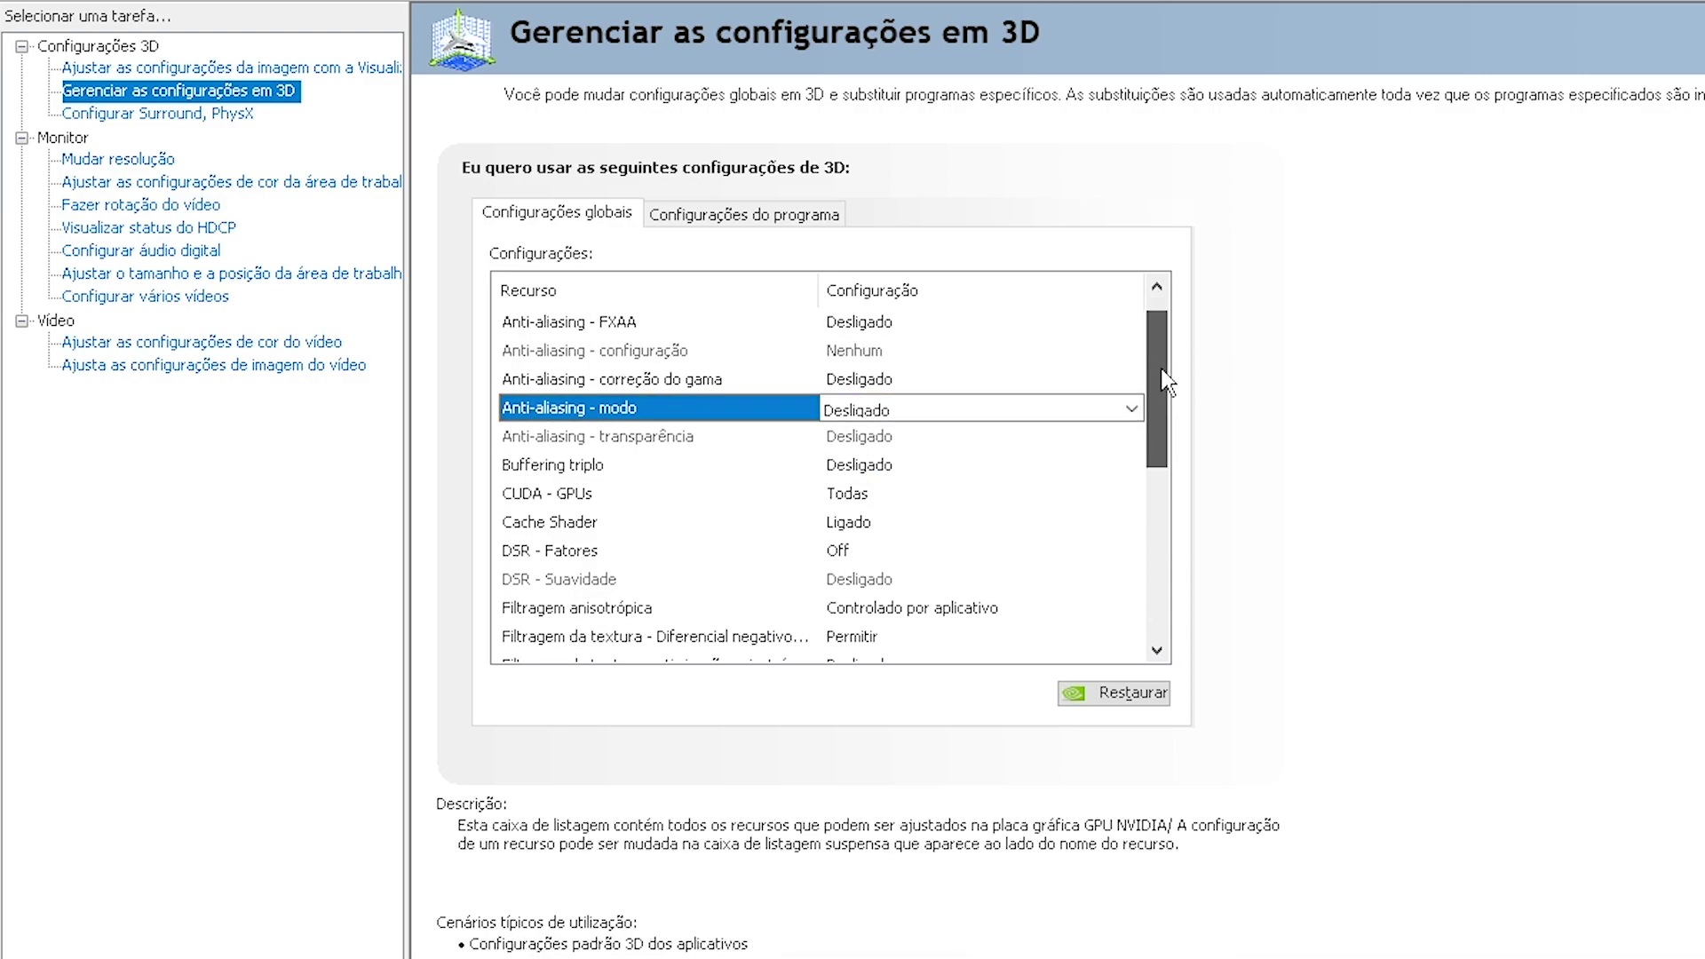
left_click(656, 442)
left_click(857, 438)
left_click(860, 443)
left_click(861, 443)
left_click(862, 487)
scroll(1170, 416, "up", 3)
scroll(1170, 531, "down", 3)
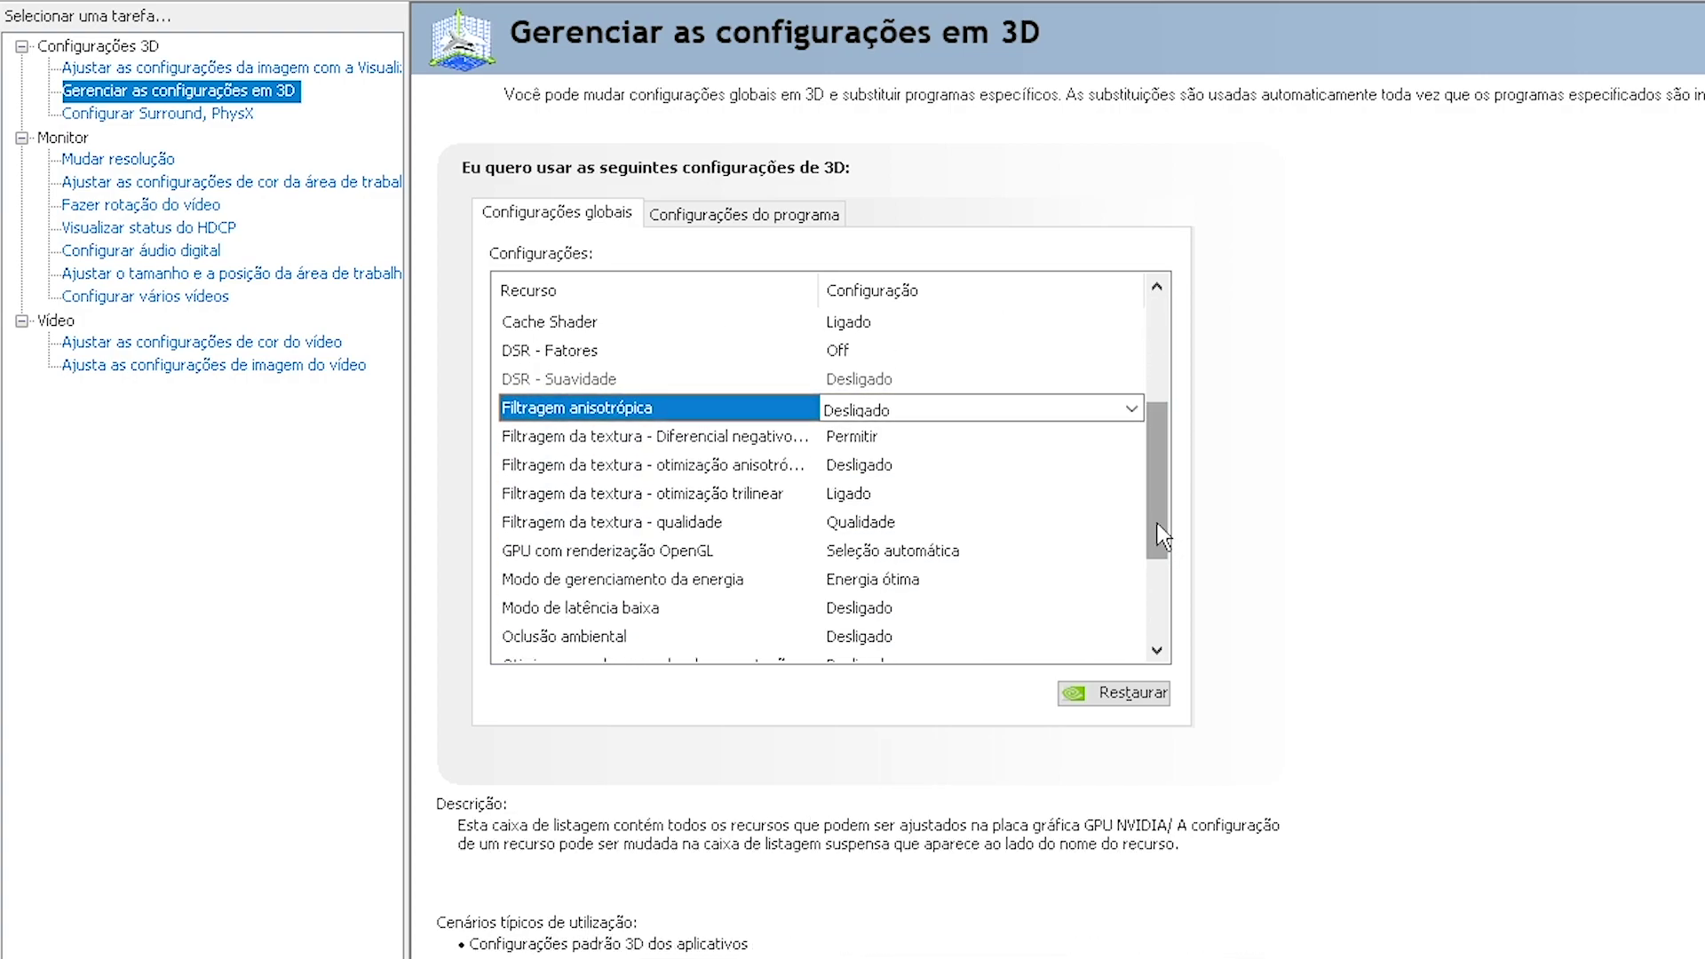
left_click(668, 468)
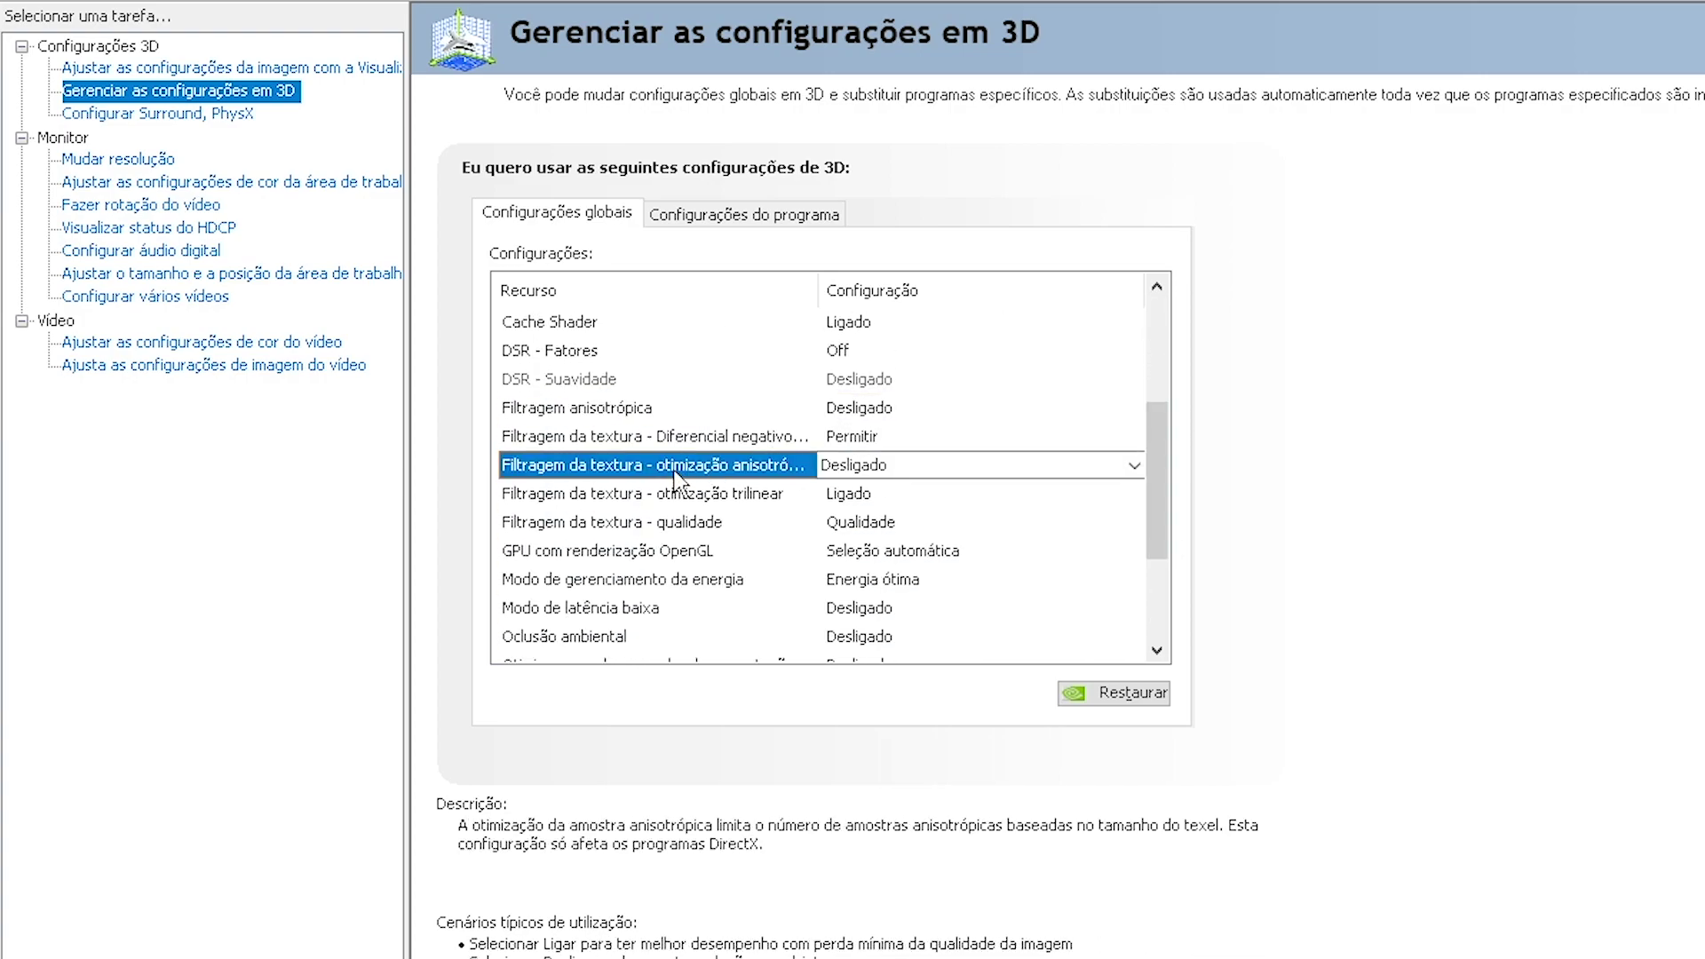
left_click(822, 469)
left_click(844, 515)
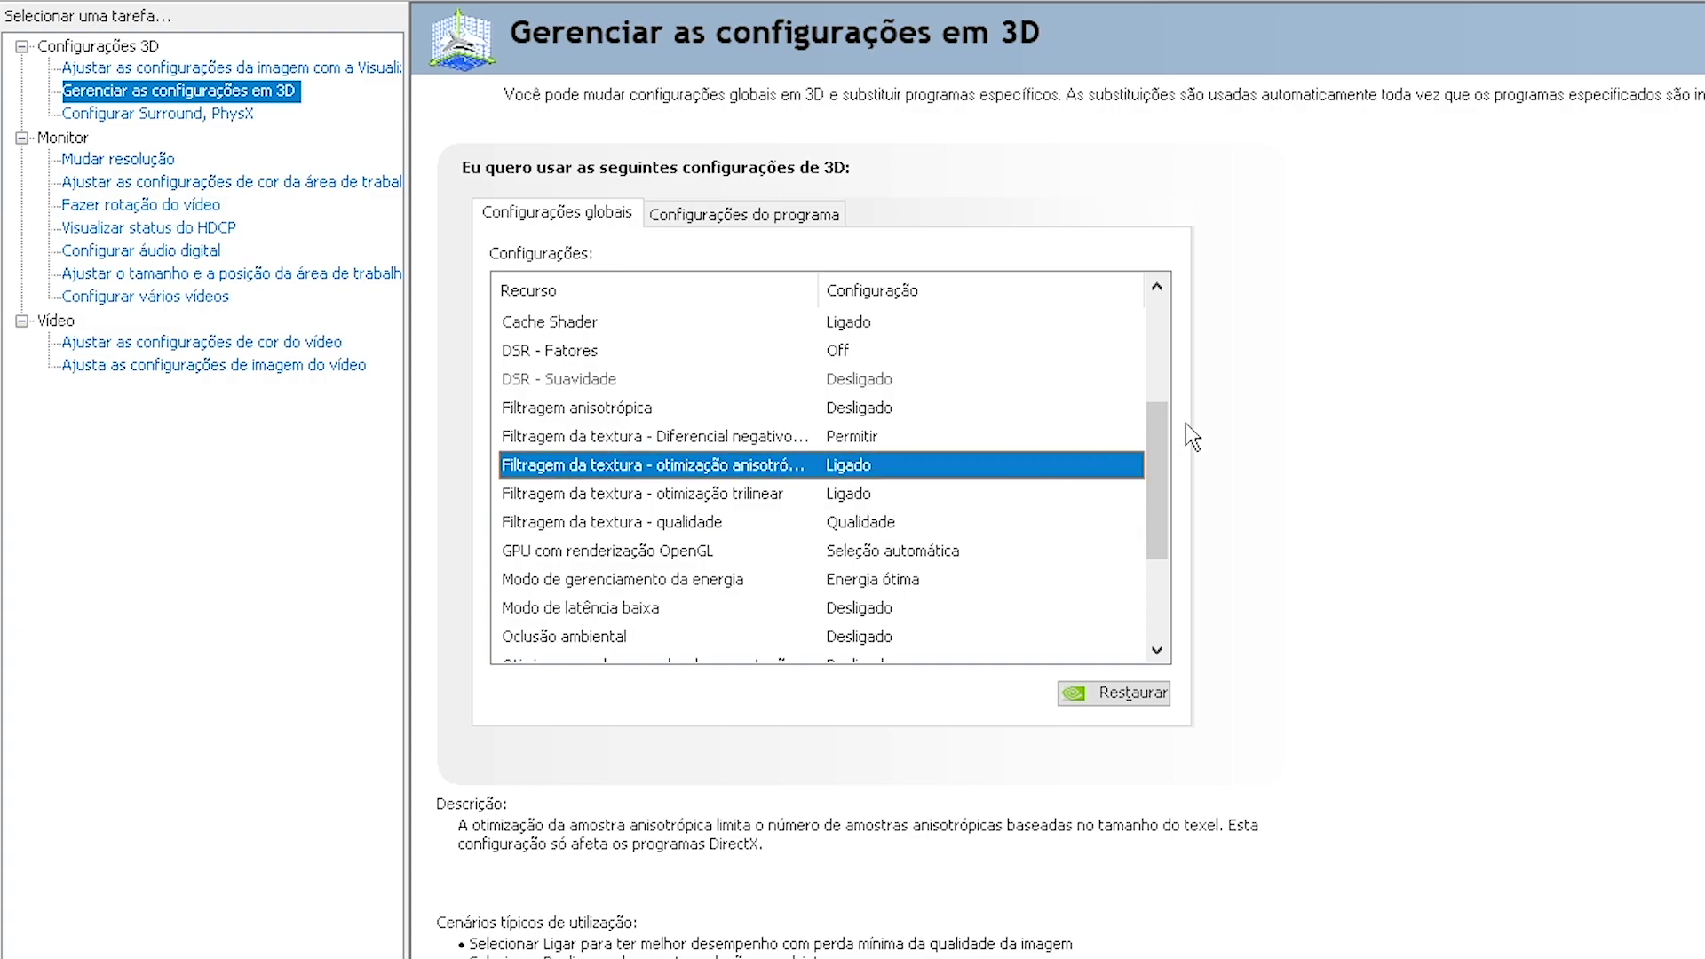
Set texture filtering quality to Alto desempenho
scroll(1163, 435, "up", 2)
scroll(977, 449, "down", 3)
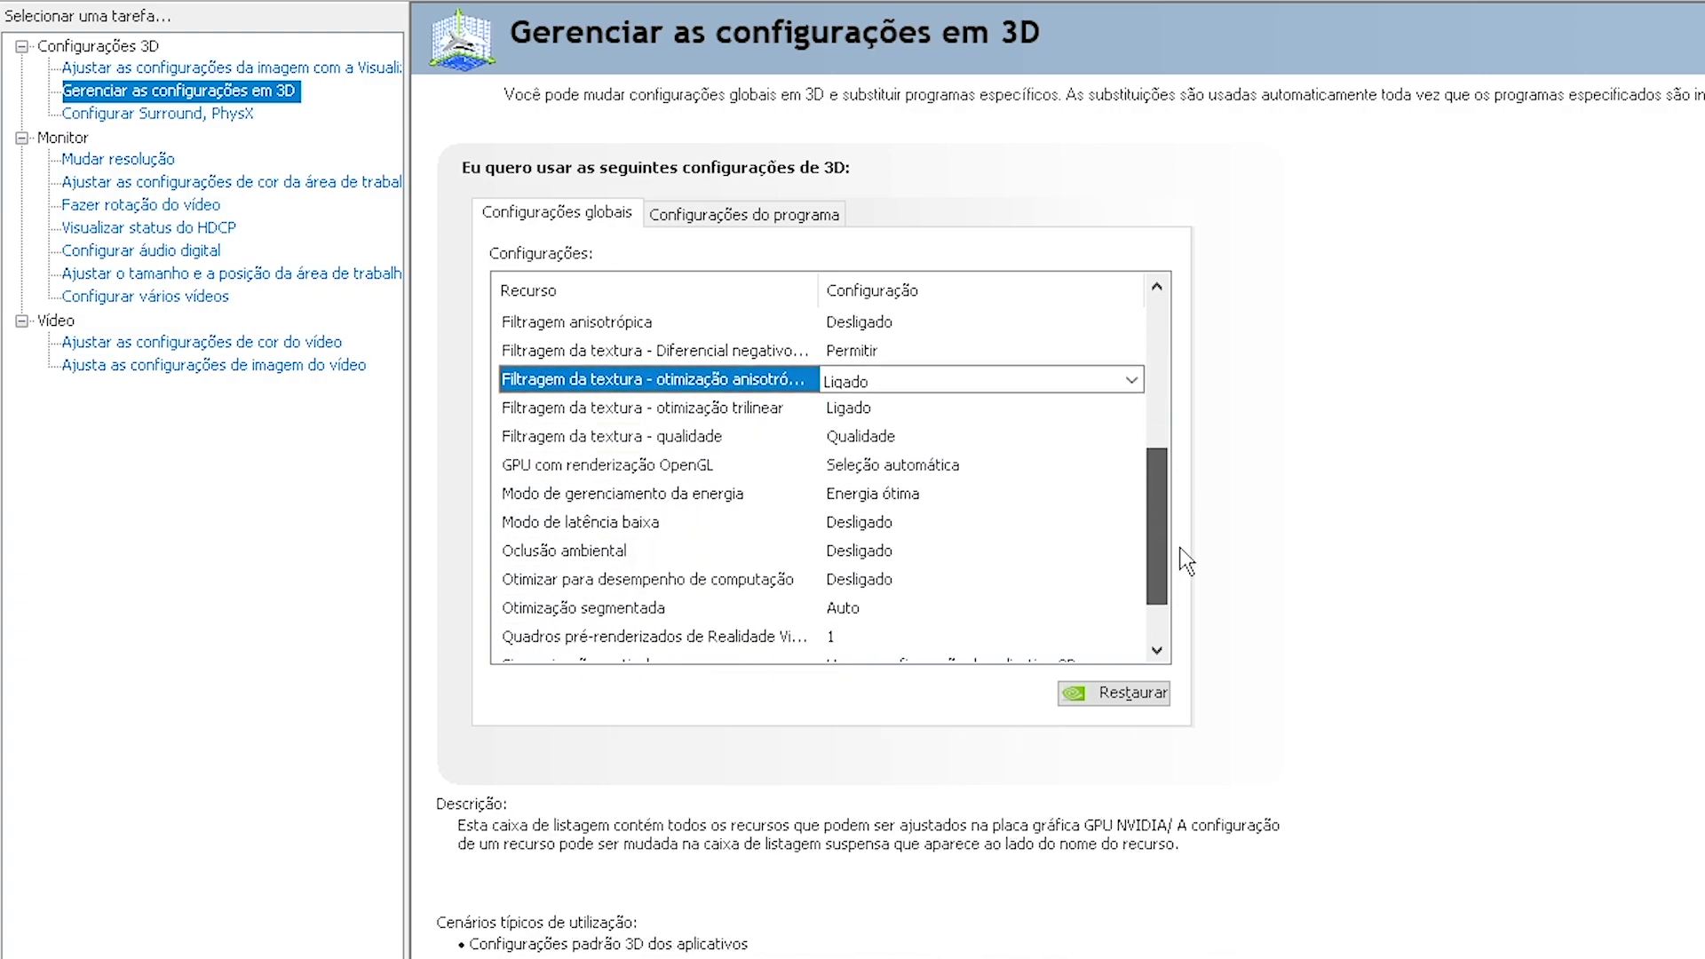
left_click(739, 444)
left_click(844, 444)
left_click(925, 527)
left_click_drag(1157, 519, 1177, 553)
left_click(780, 436)
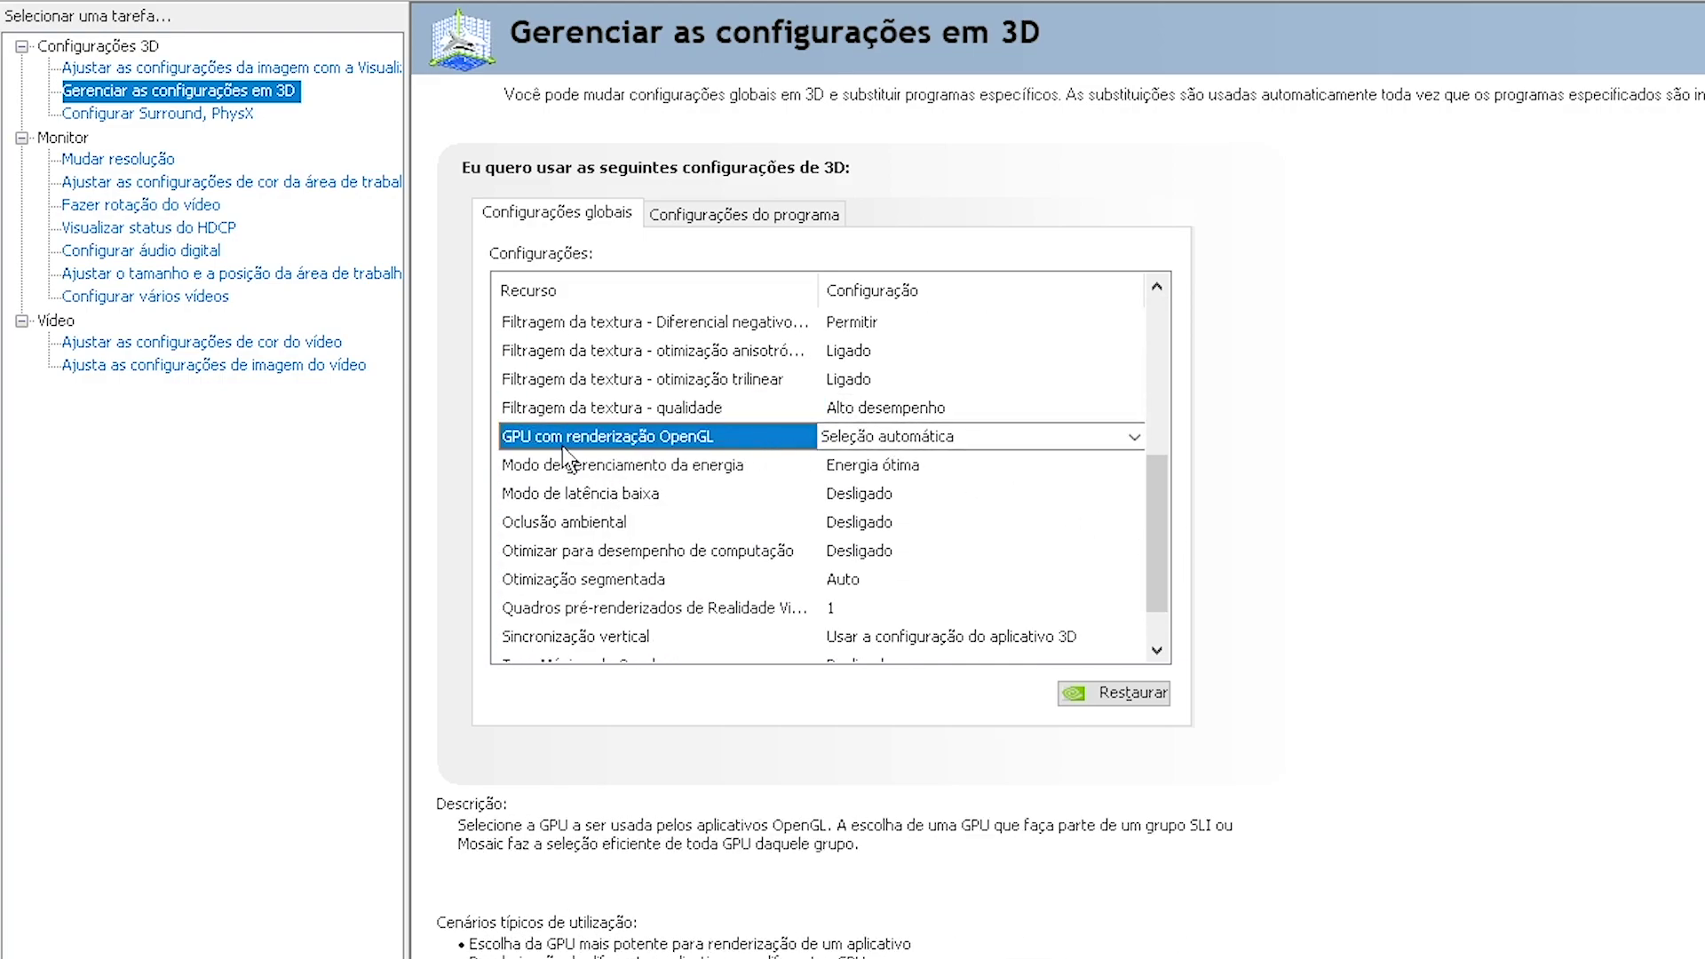
Use the GeForce GTX 750 Ti as the OpenGL rendering GPU
left_click(853, 437)
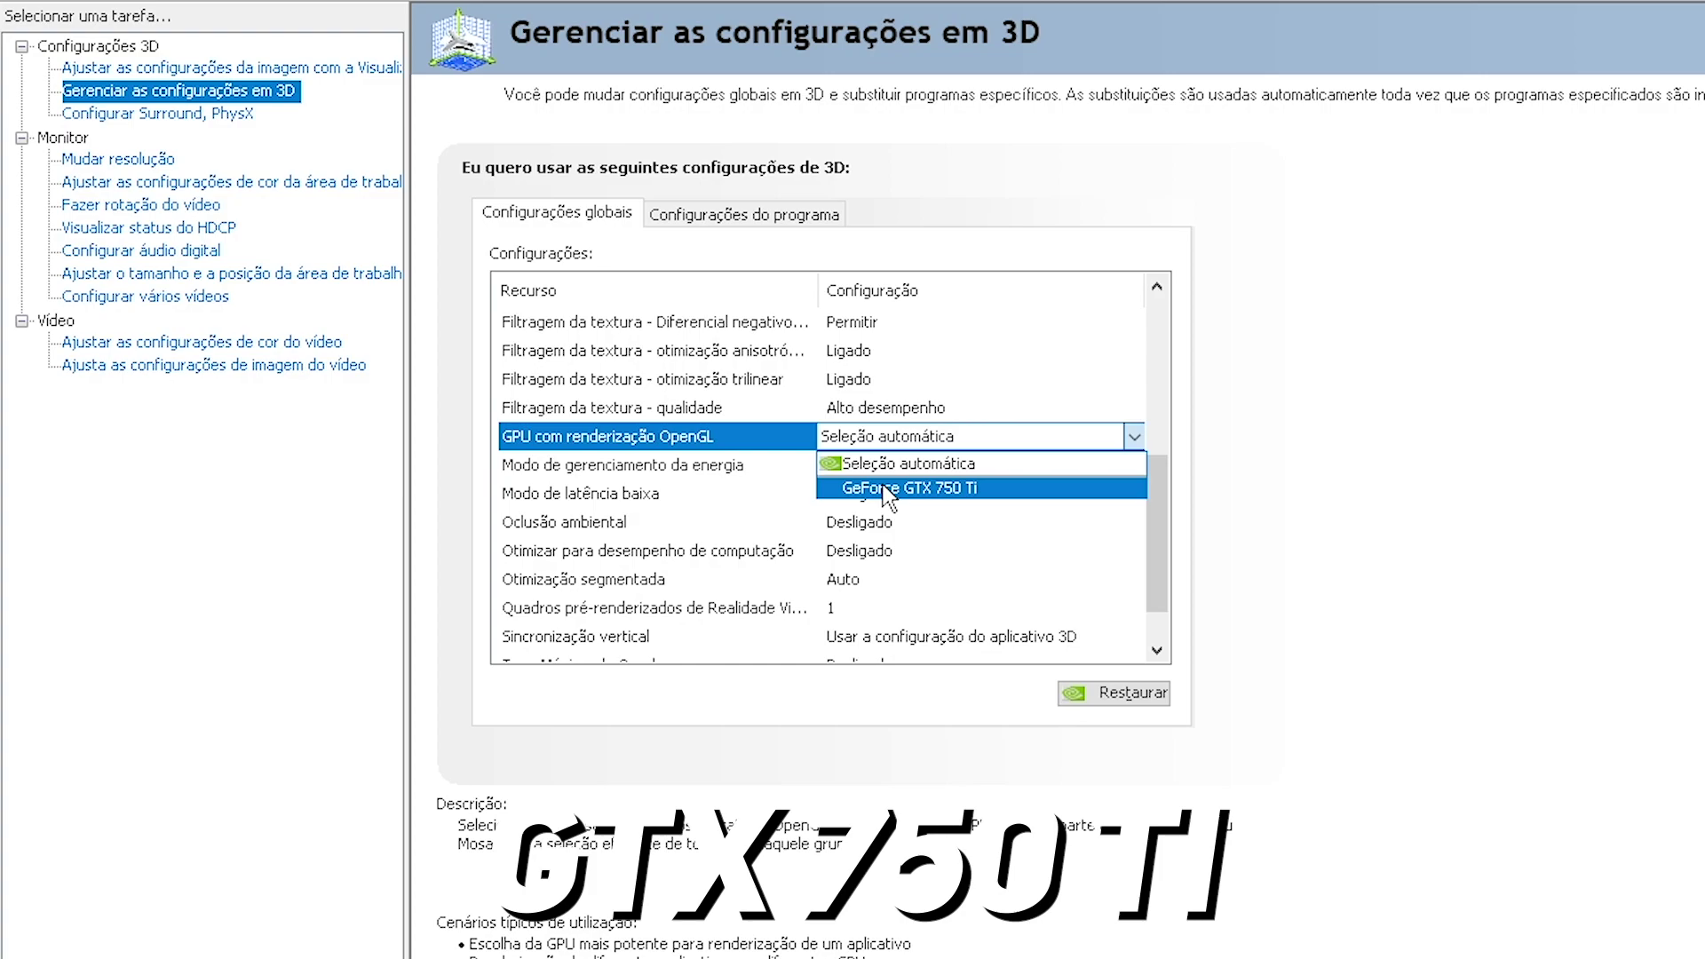
left_click(888, 488)
scroll(1110, 542, "up", 2)
scroll(1110, 542, "down", 3)
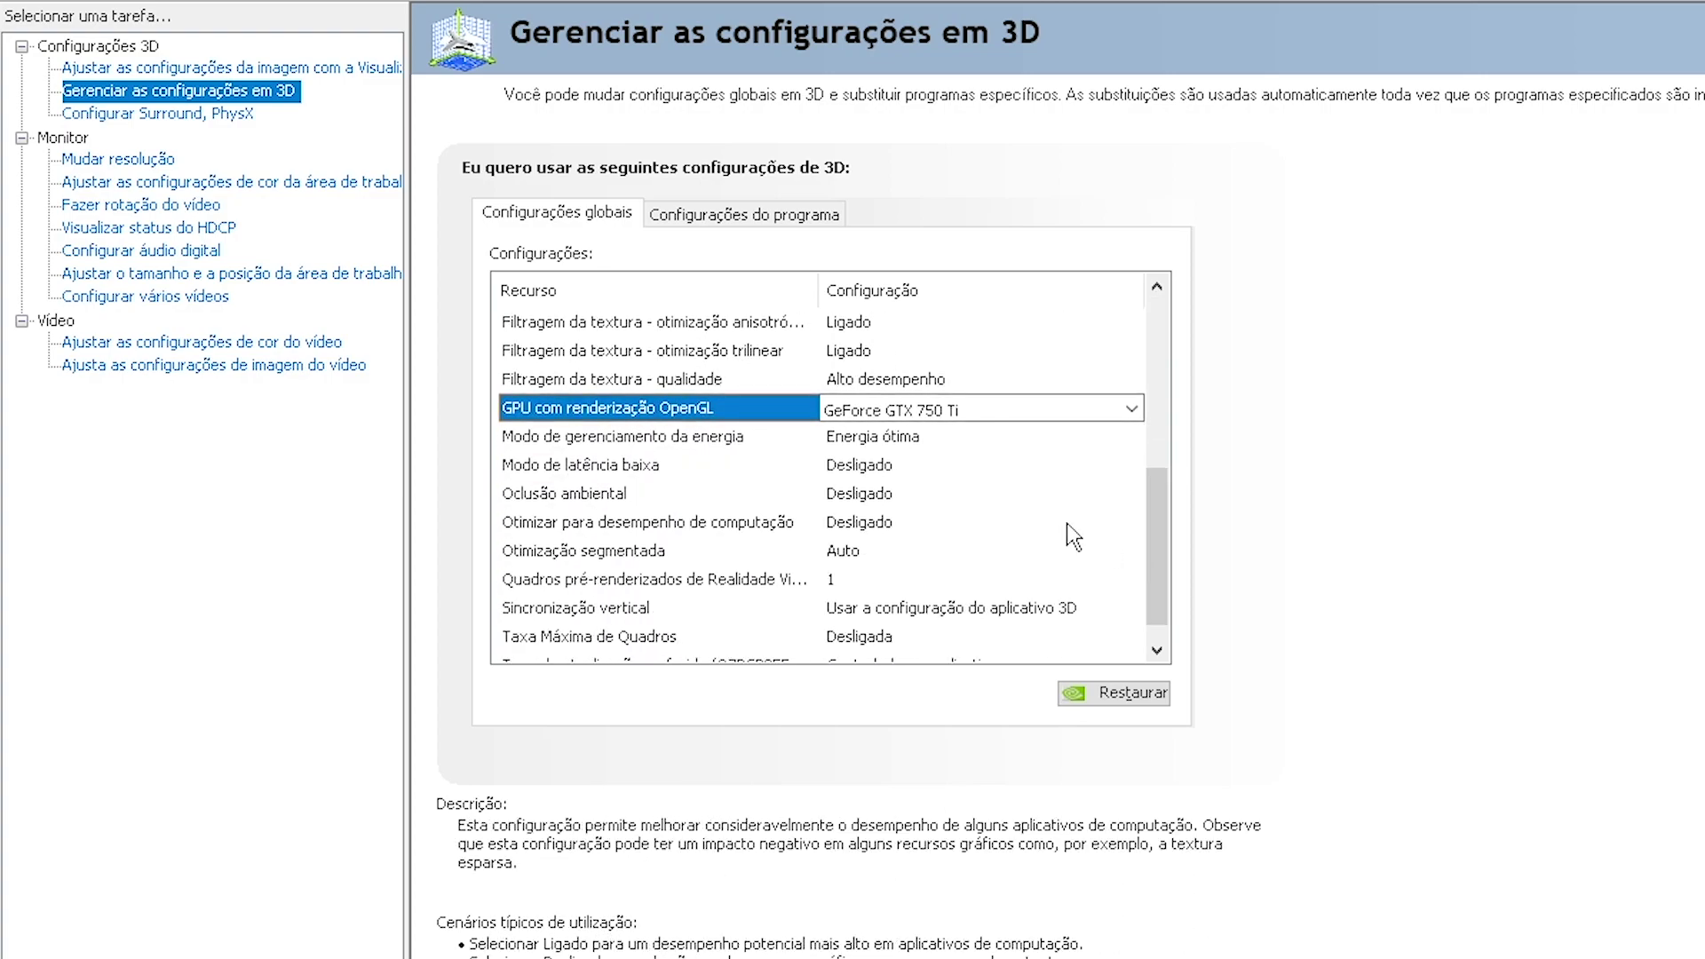
Set power management to prefer maximum performance and low latency mode to Ultra
left_click(641, 439)
left_click(901, 436)
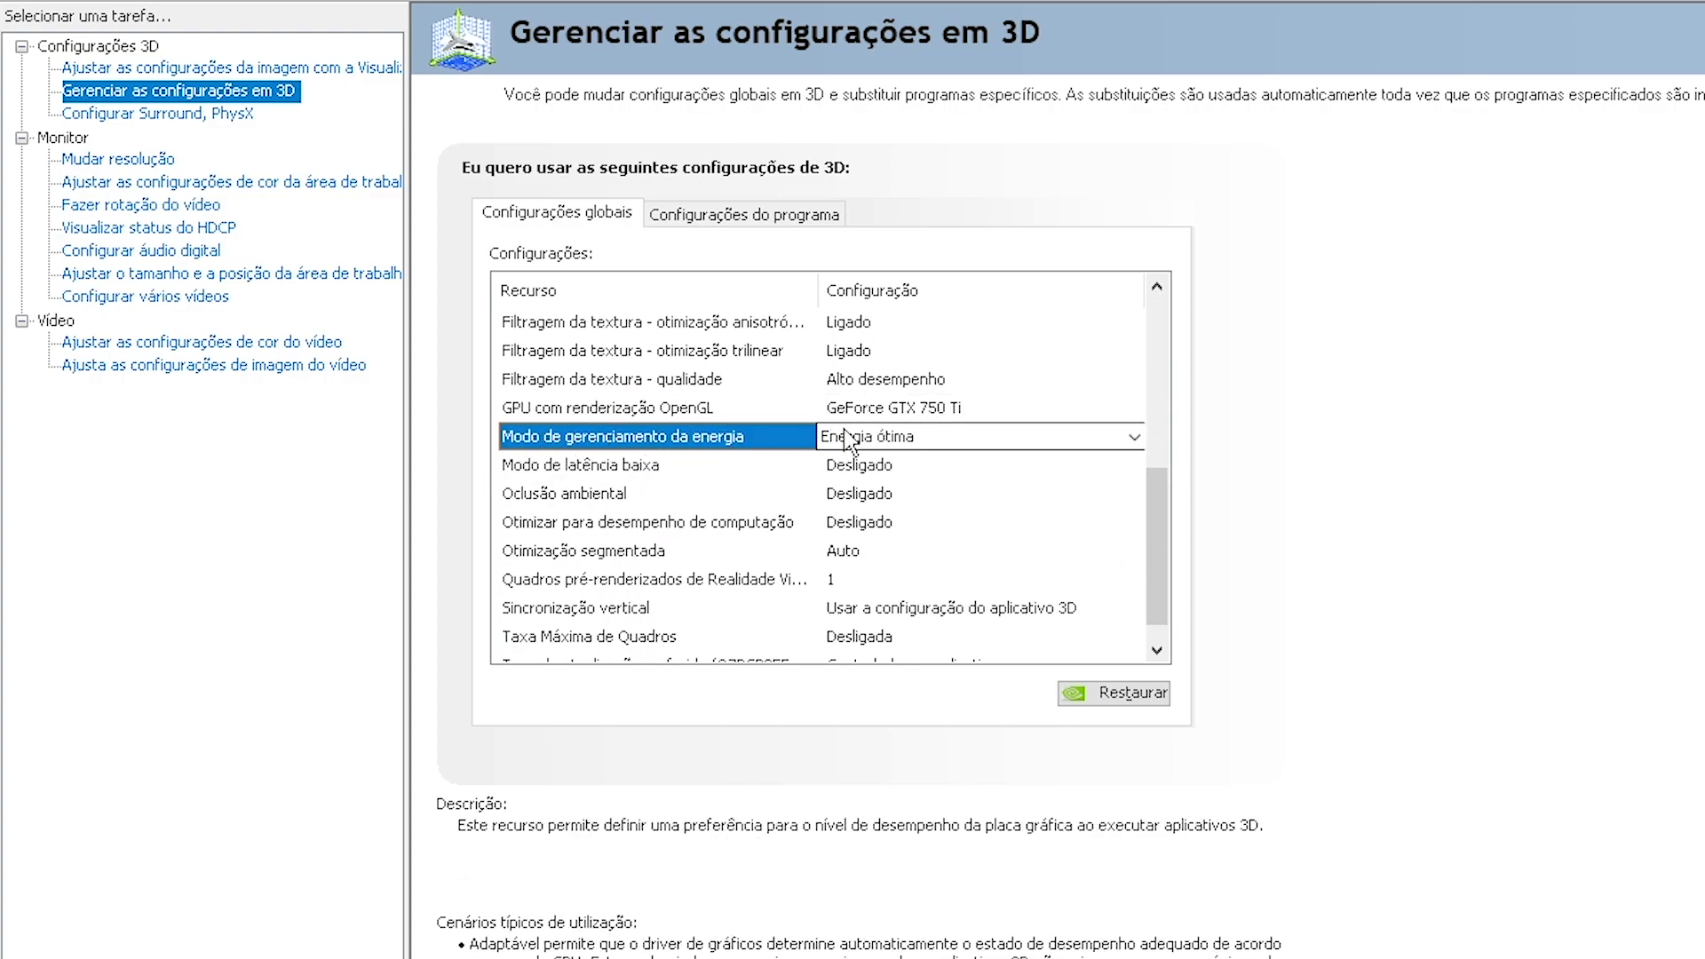
left_click(924, 514)
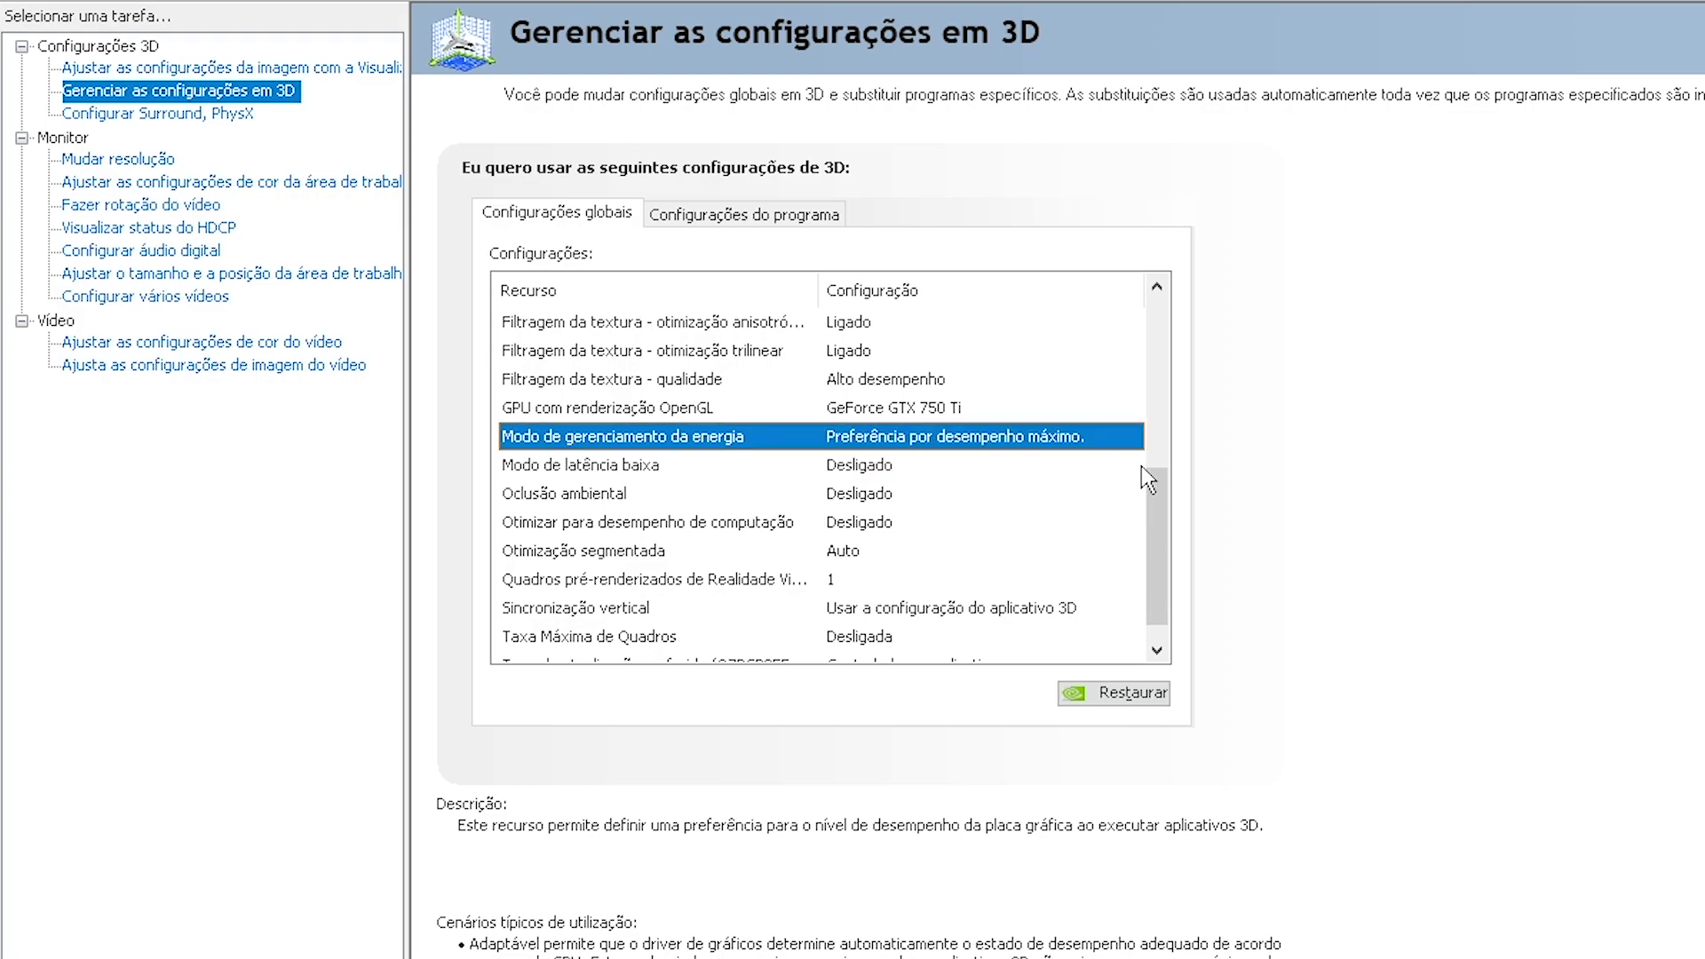
scroll(977, 532, "up", 3)
scroll(977, 533, "down", 3)
left_click(643, 465)
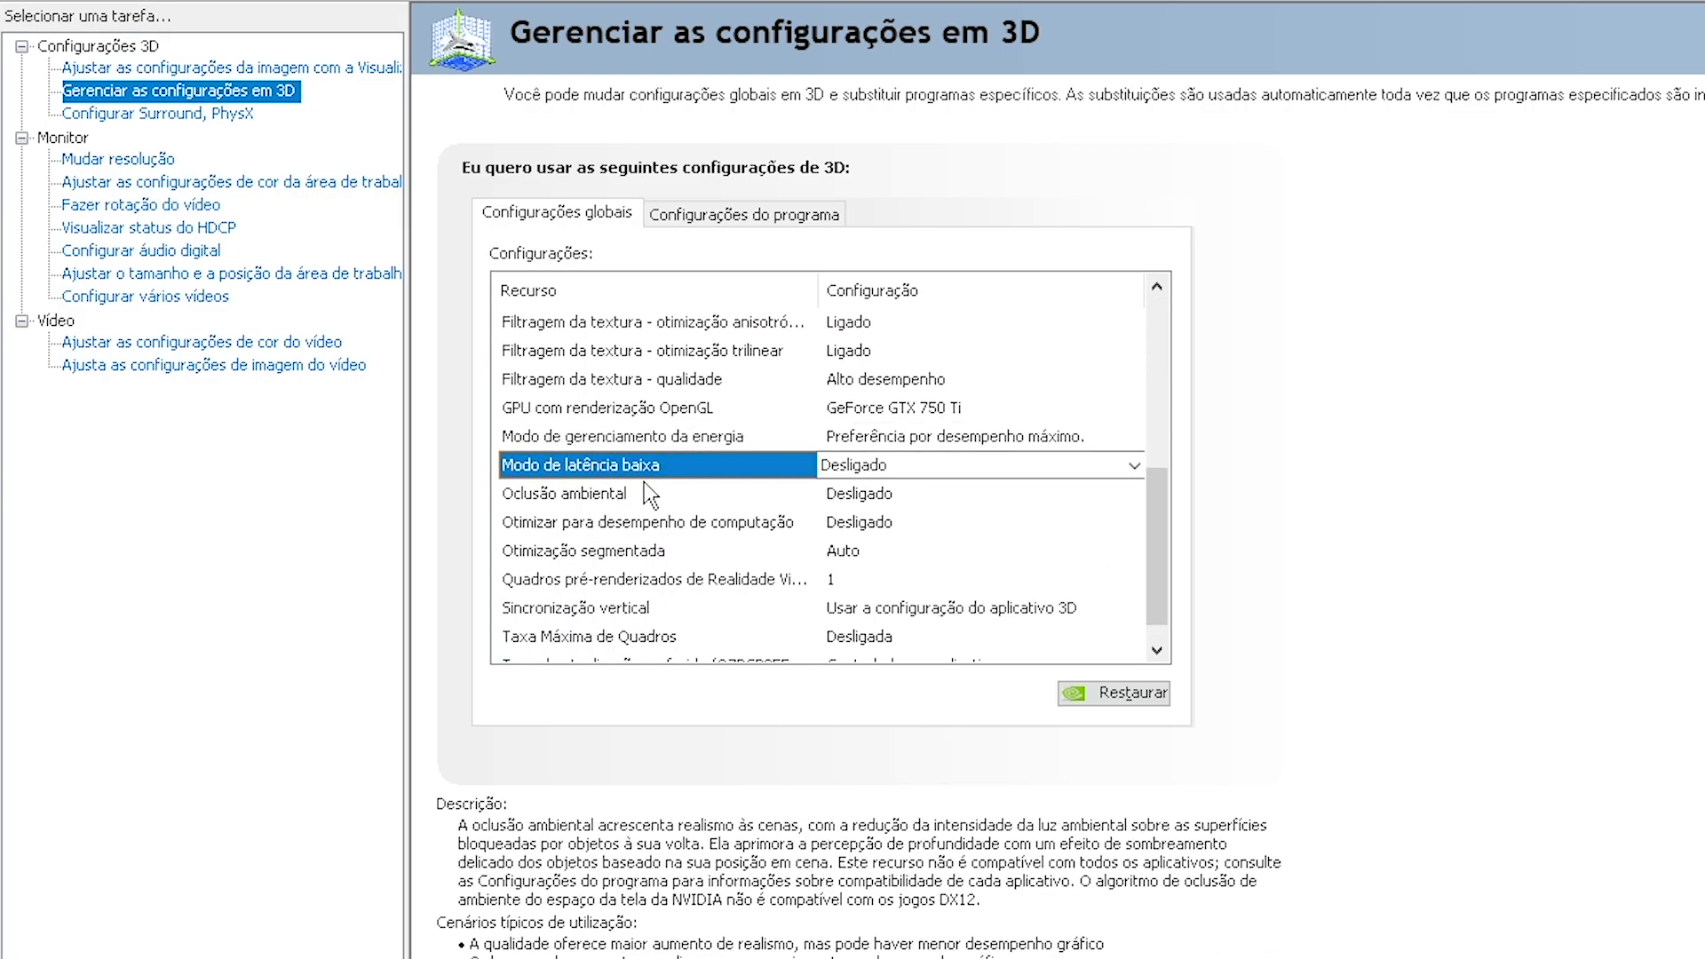
left_click(871, 465)
left_click(893, 539)
Leave Otimização segmentada set to Auto
scroll(1158, 547, "up", 1)
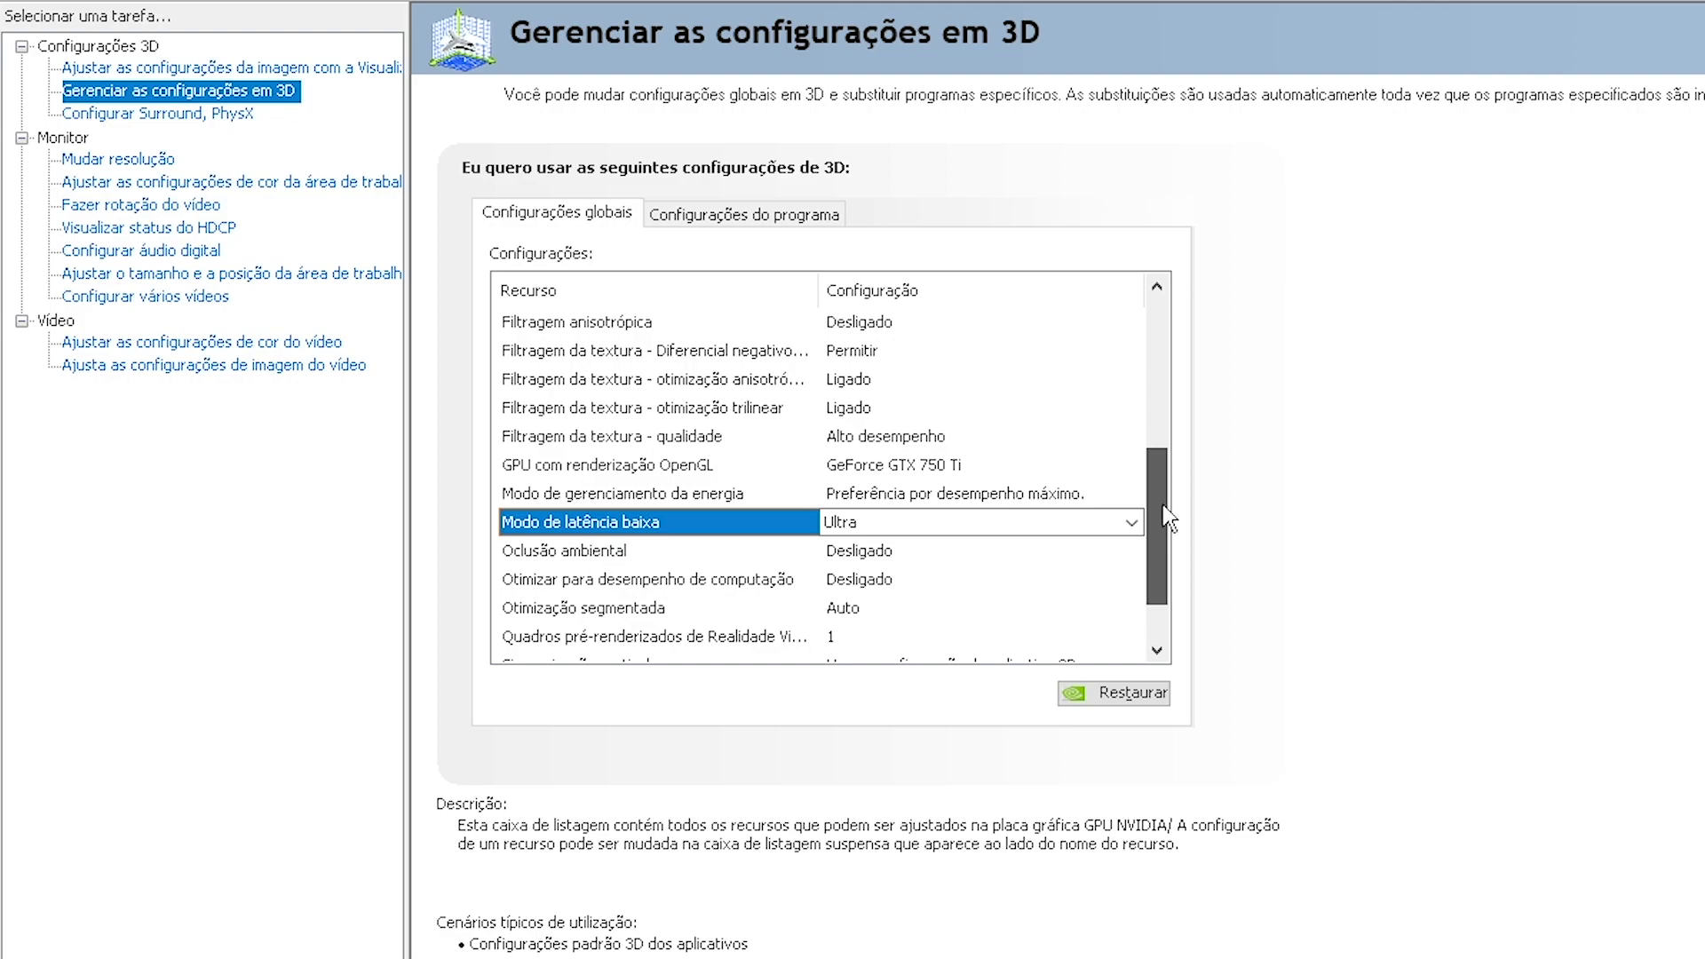
scroll(1159, 547, "down", 1)
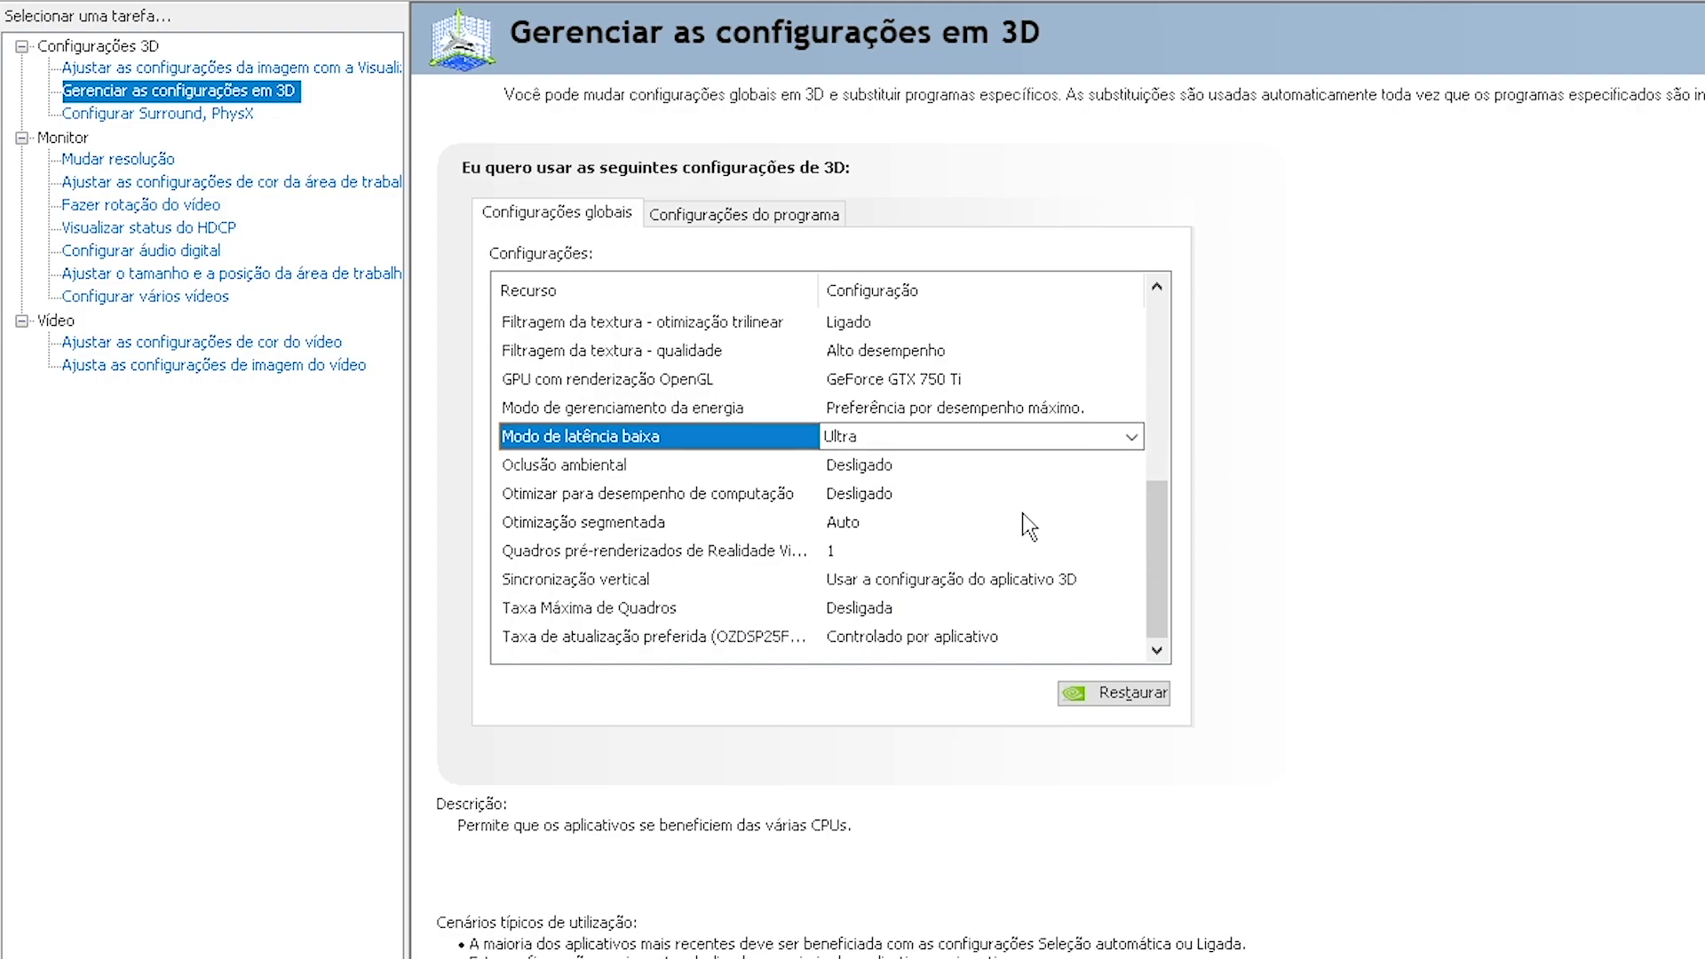
left_click(599, 522)
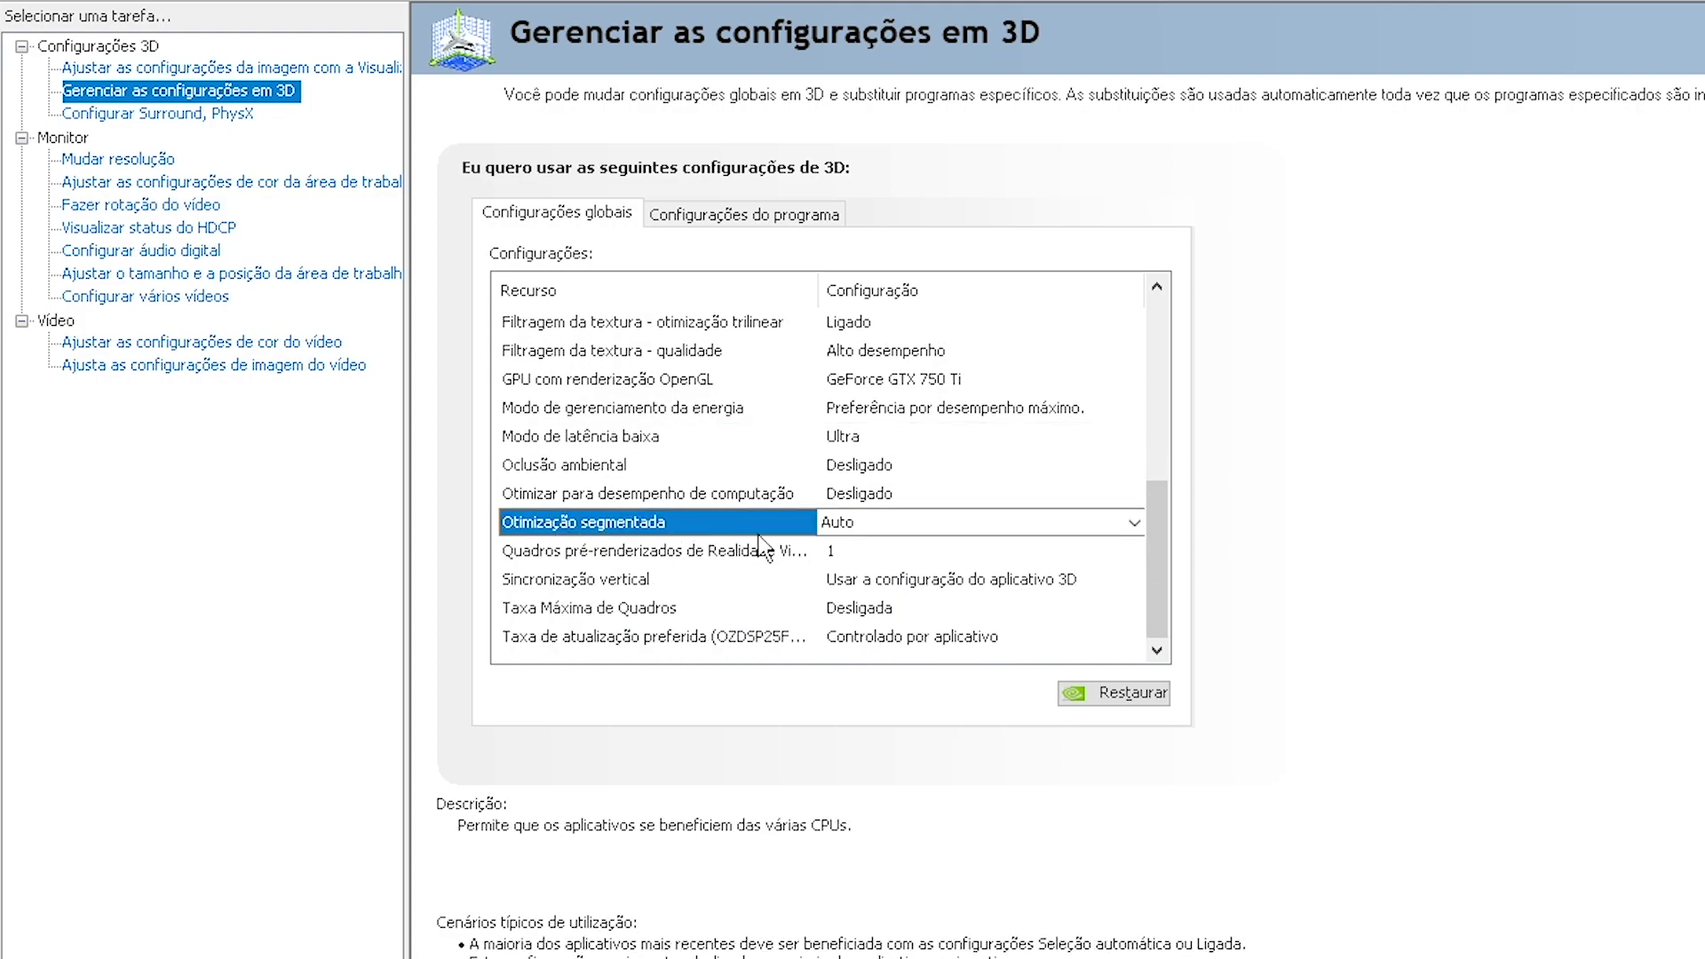
left_click(841, 524)
left_click(848, 549)
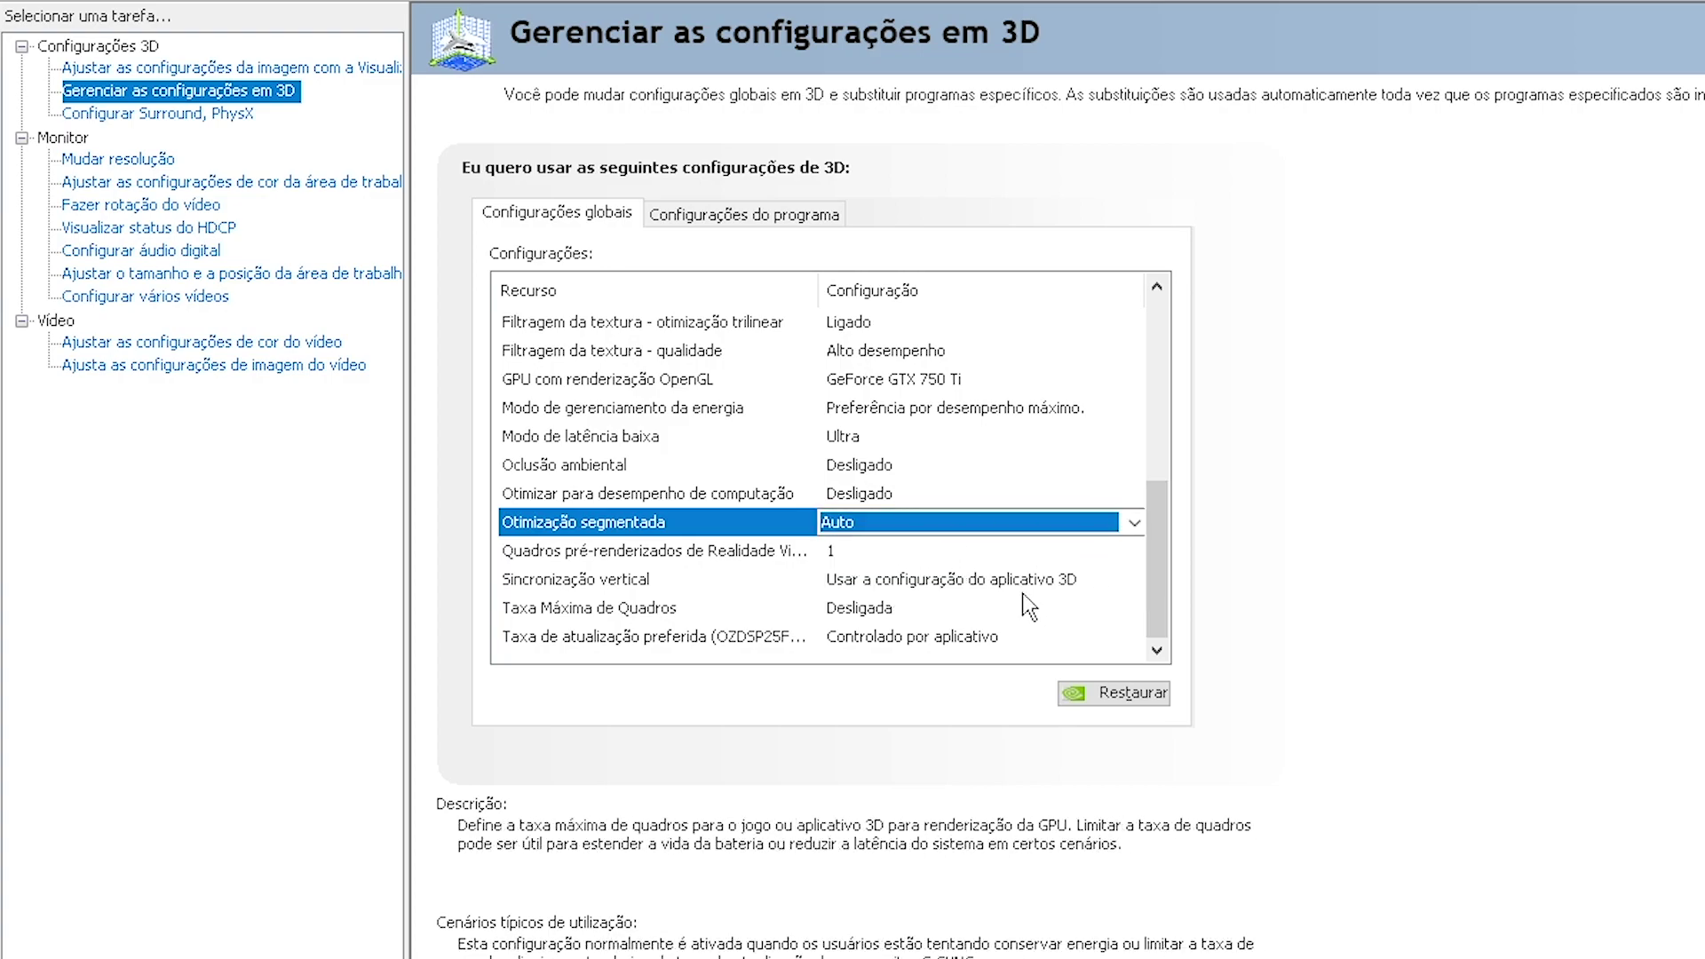
Set preferred refresh rate to 'A maior disponível', apply, and dismiss the 'Acesso negado' error
left_click(733, 638)
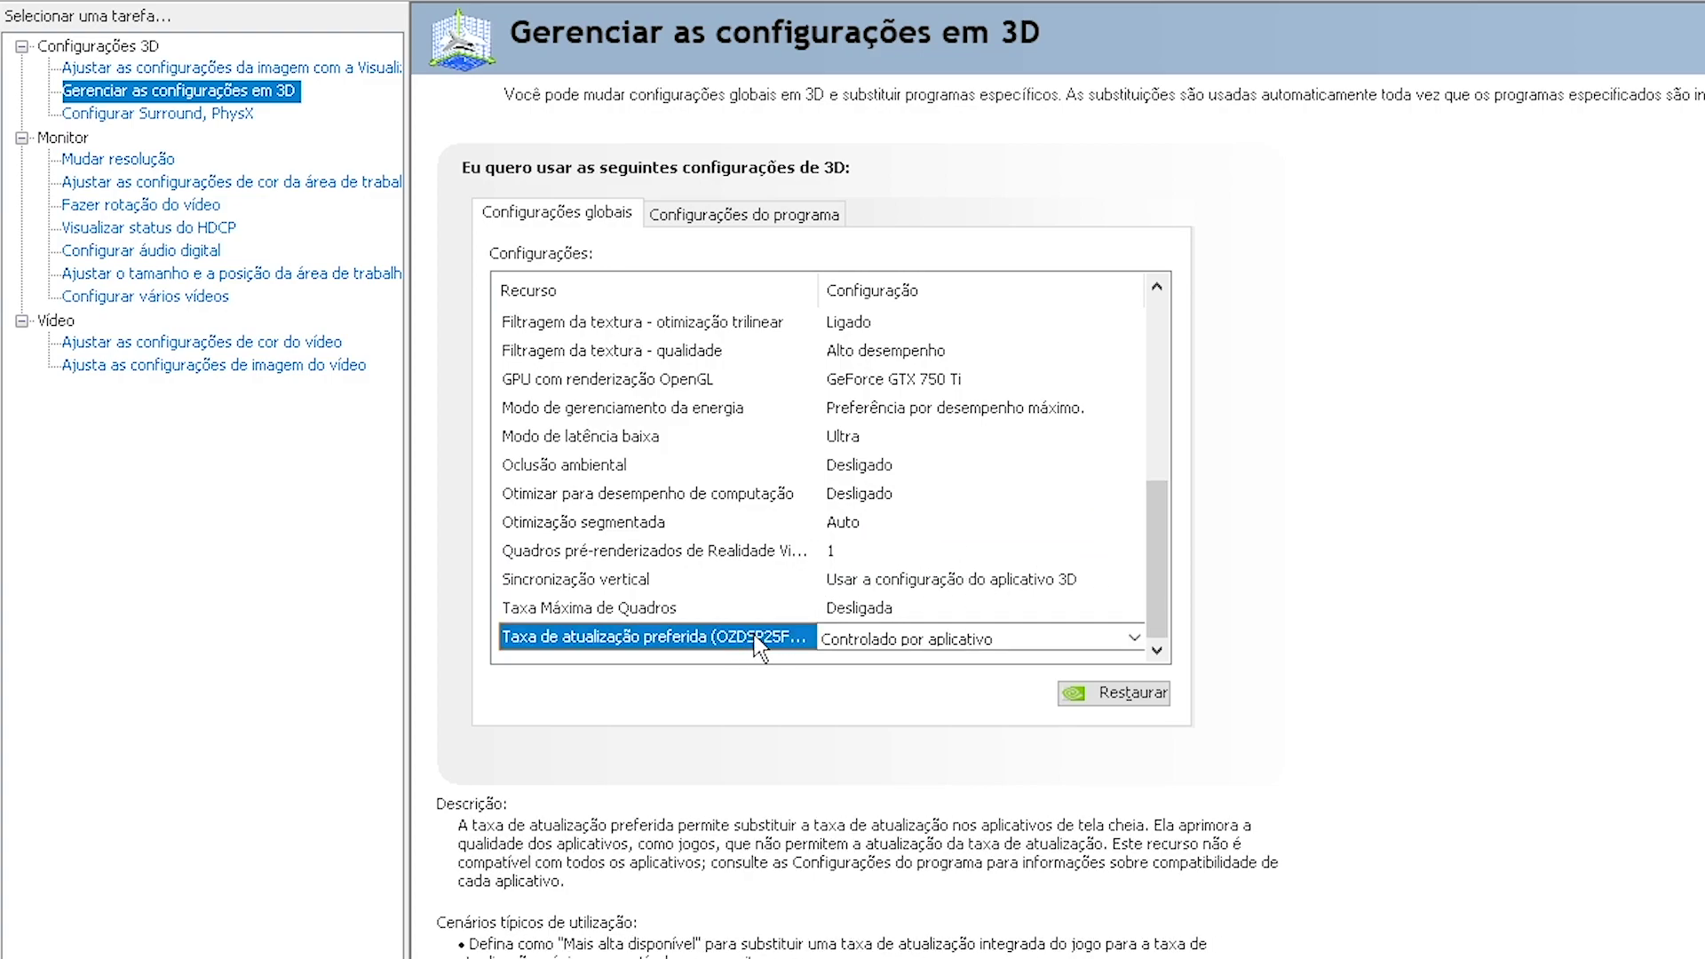
left_click(836, 639)
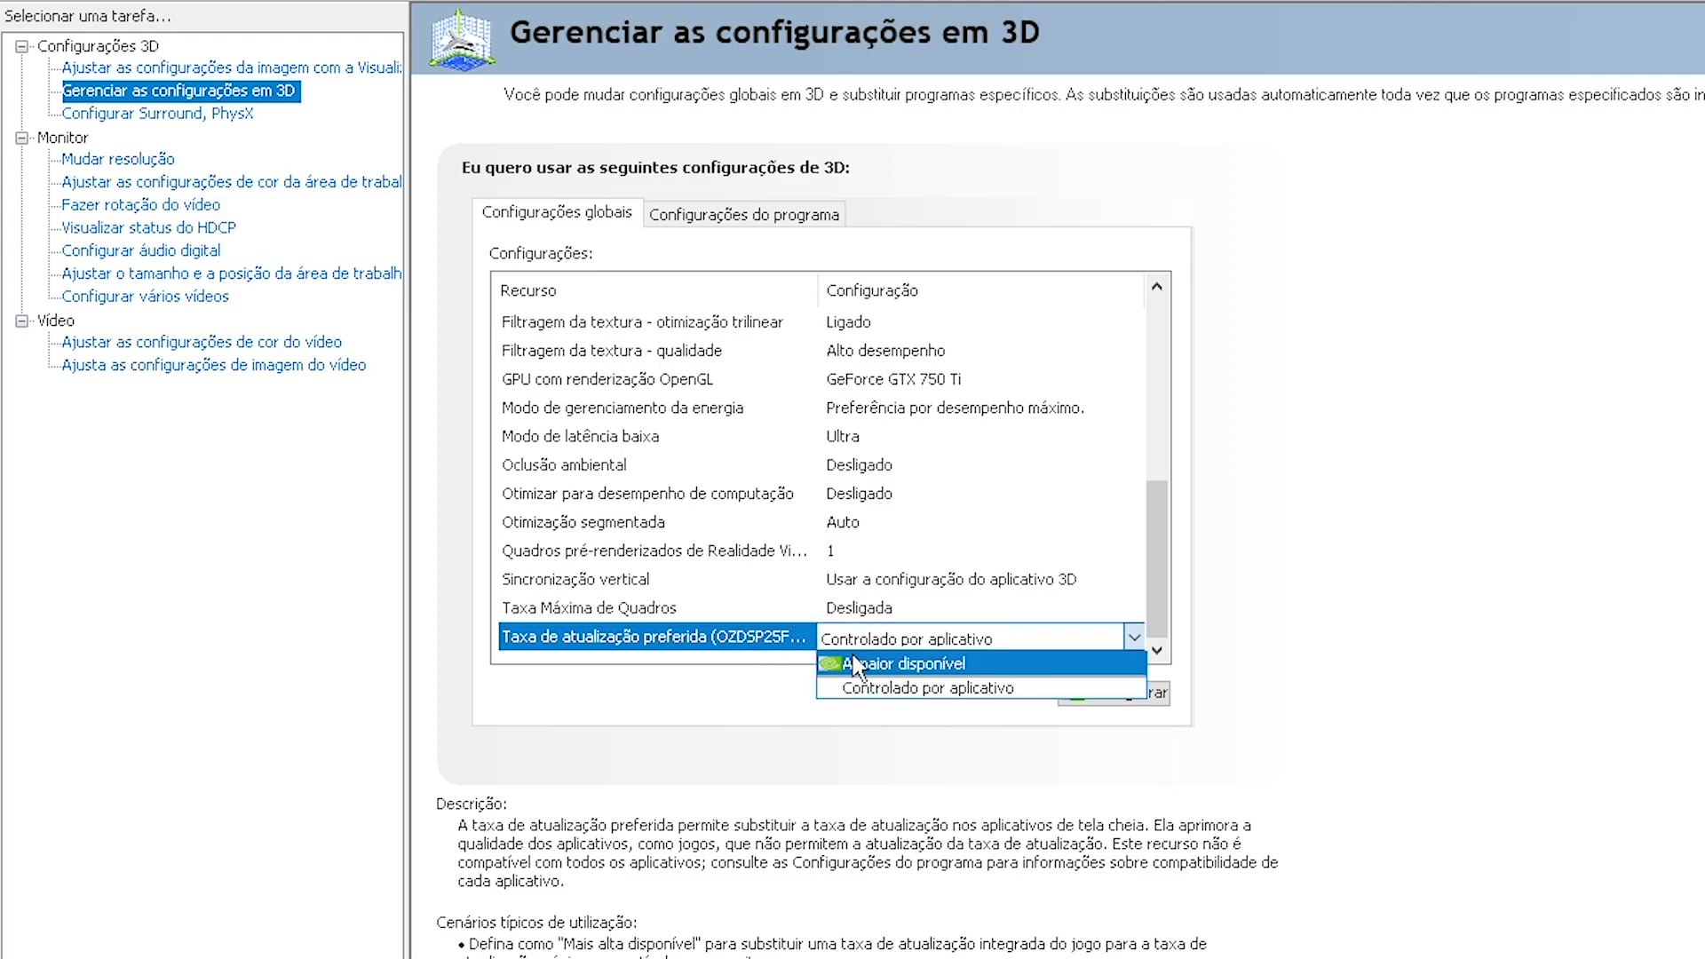
left_click(846, 665)
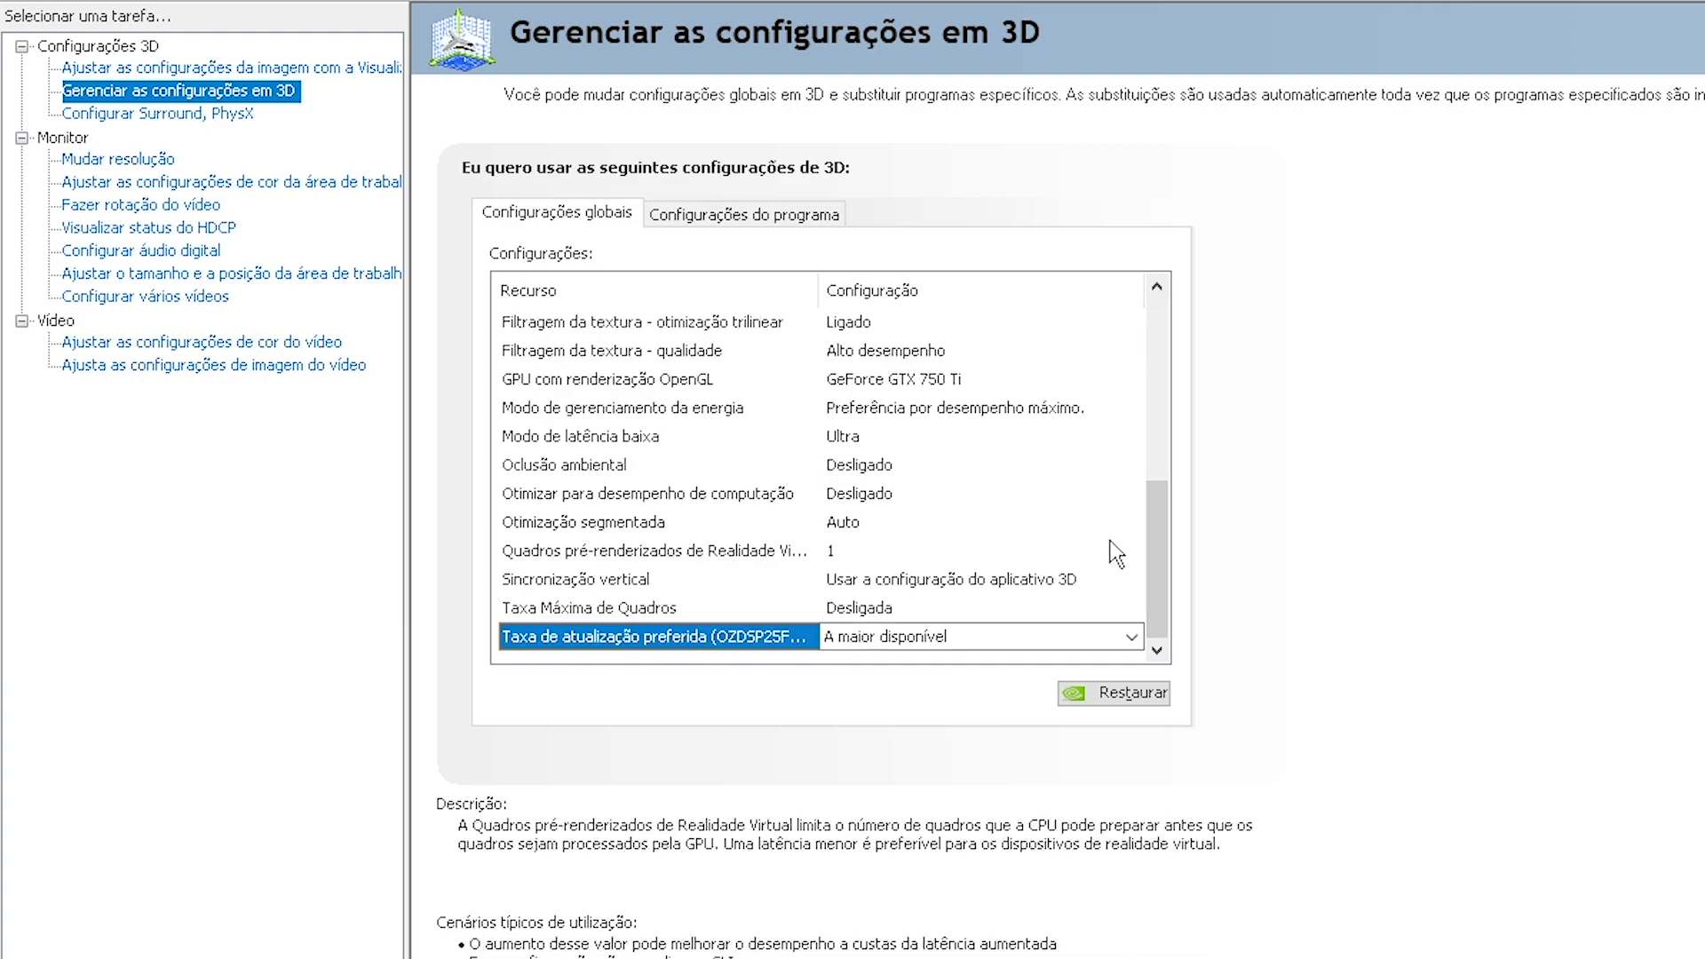
left_click_drag(1154, 569, 1093, 644)
left_click_drag(1157, 582, 1270, 348)
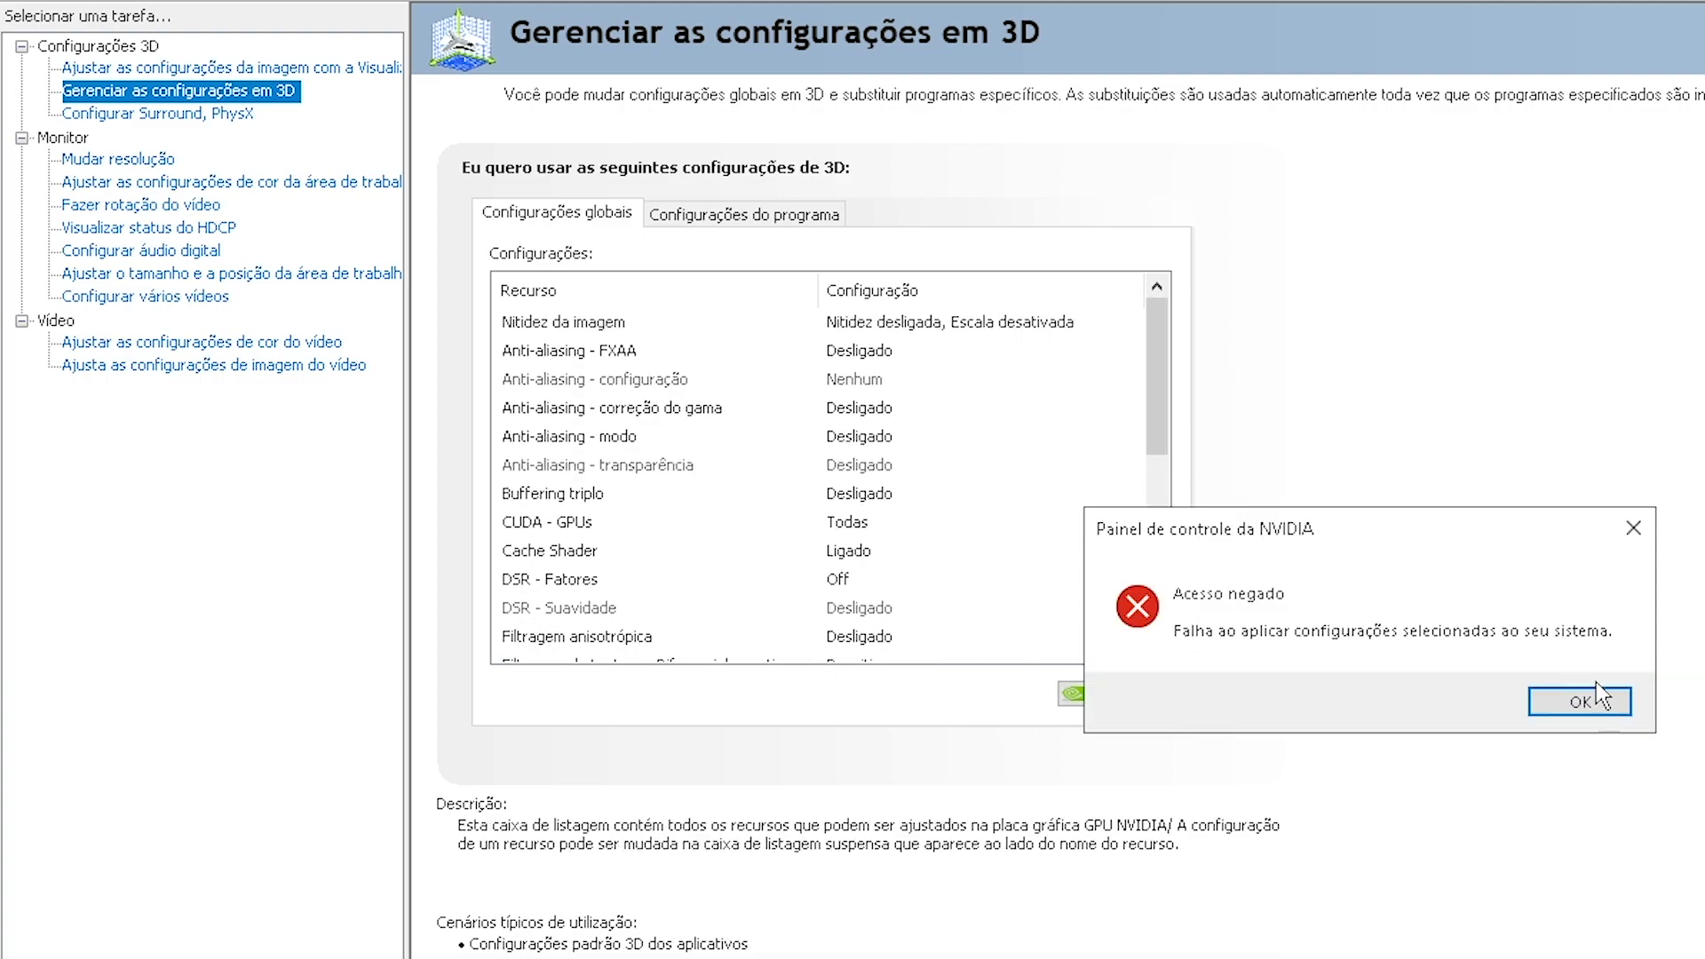
left_click(1585, 699)
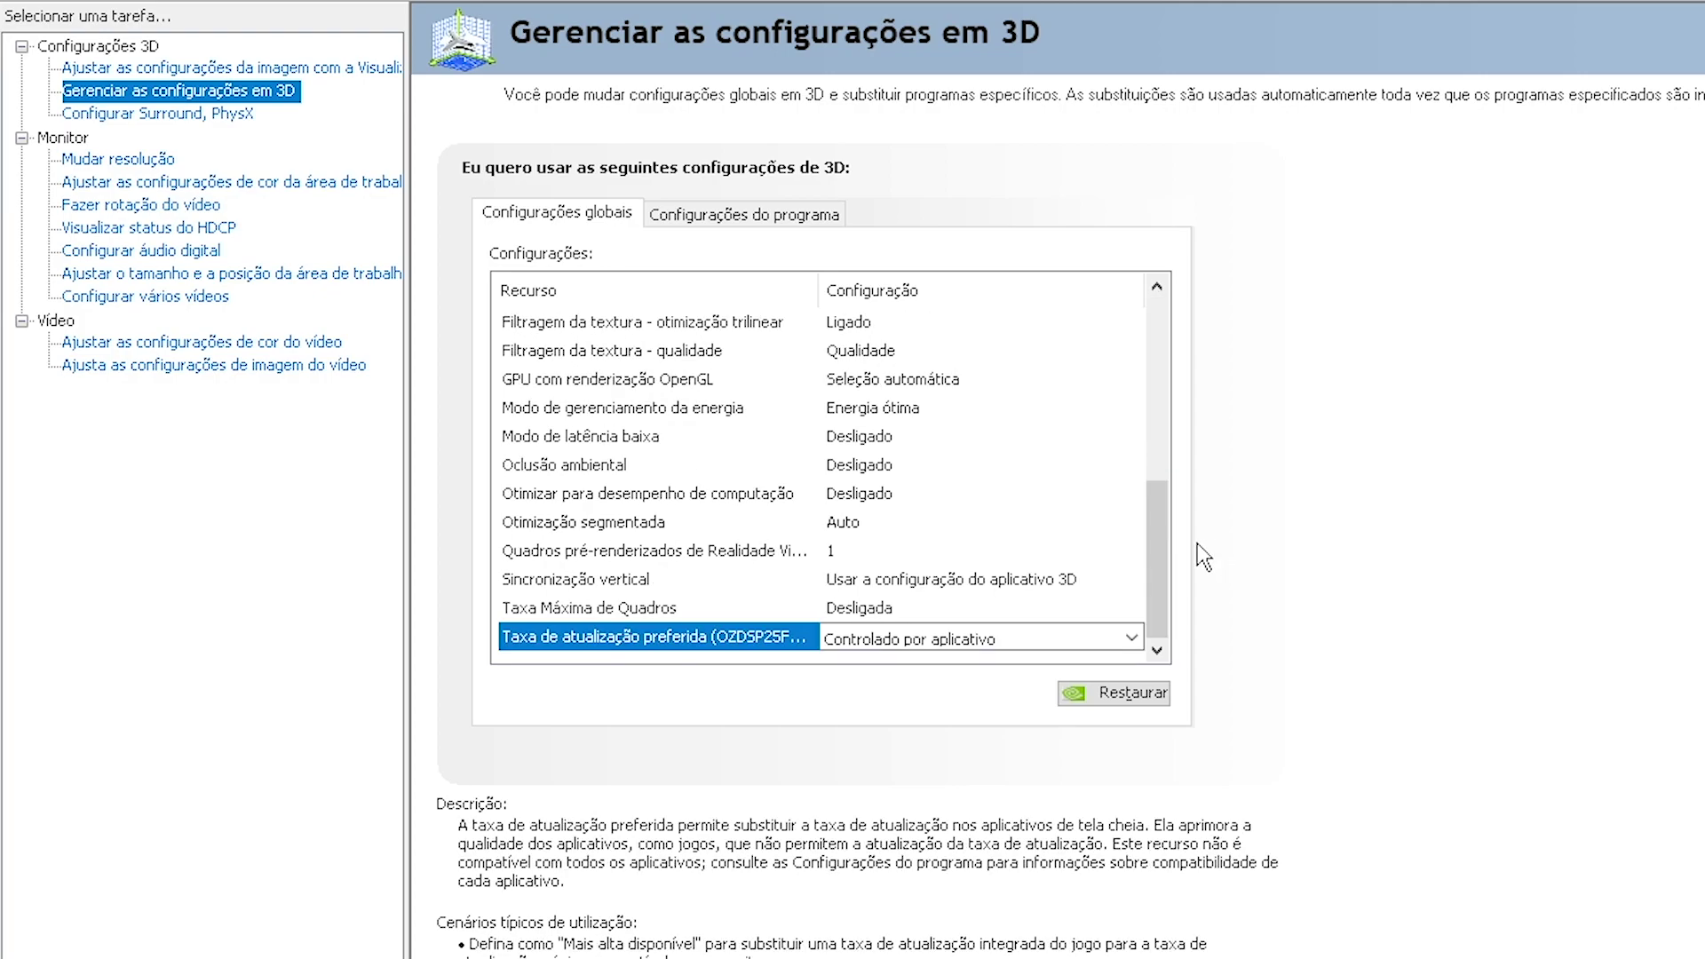
Apply Tela inteira desktop scaling on the GPU at 1920 x 1080, 144Hz
left_click_drag(1155, 569, 1178, 360)
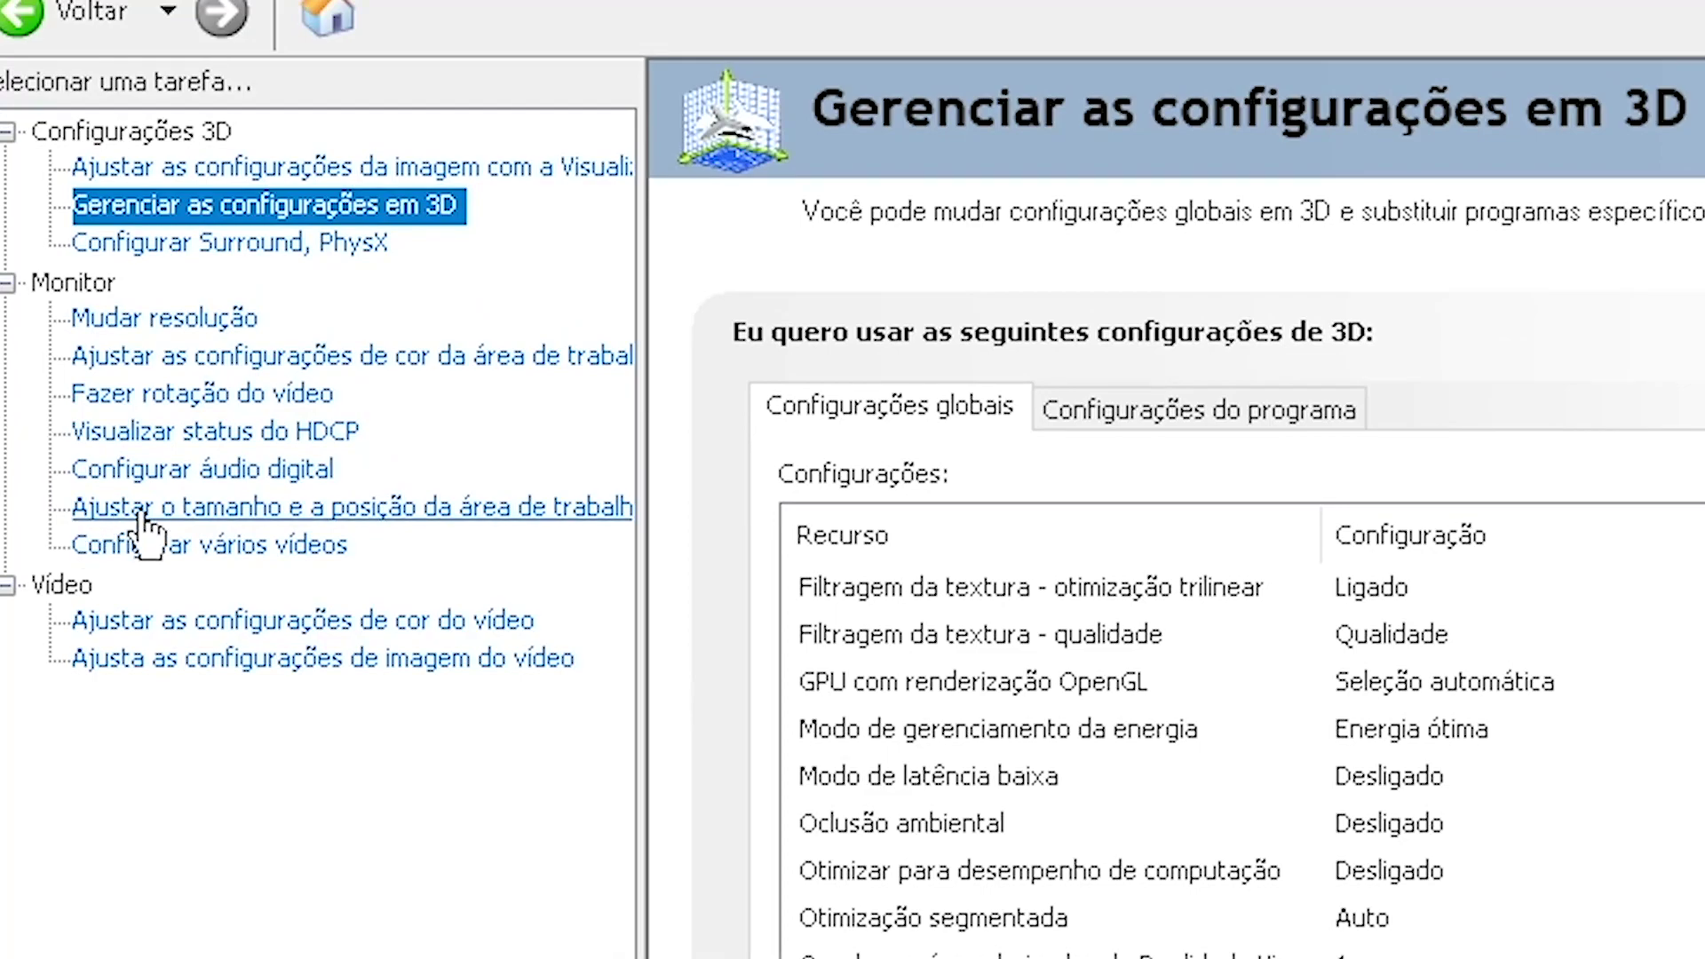
left_click(231, 275)
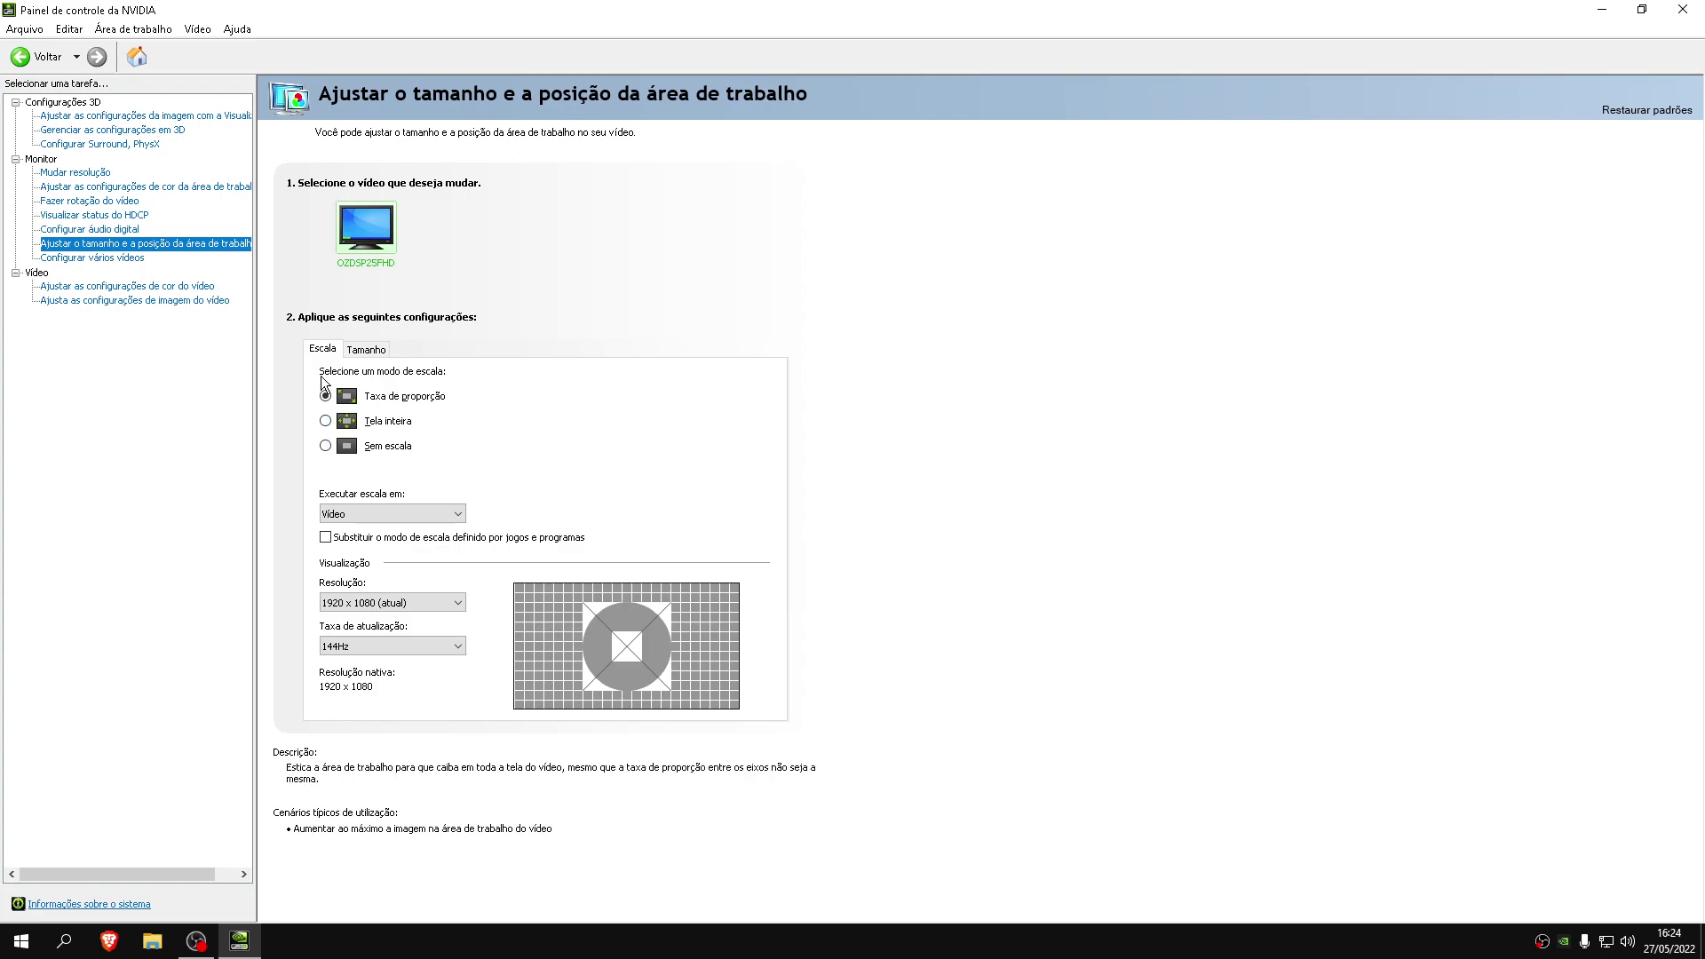
left_click(346, 421)
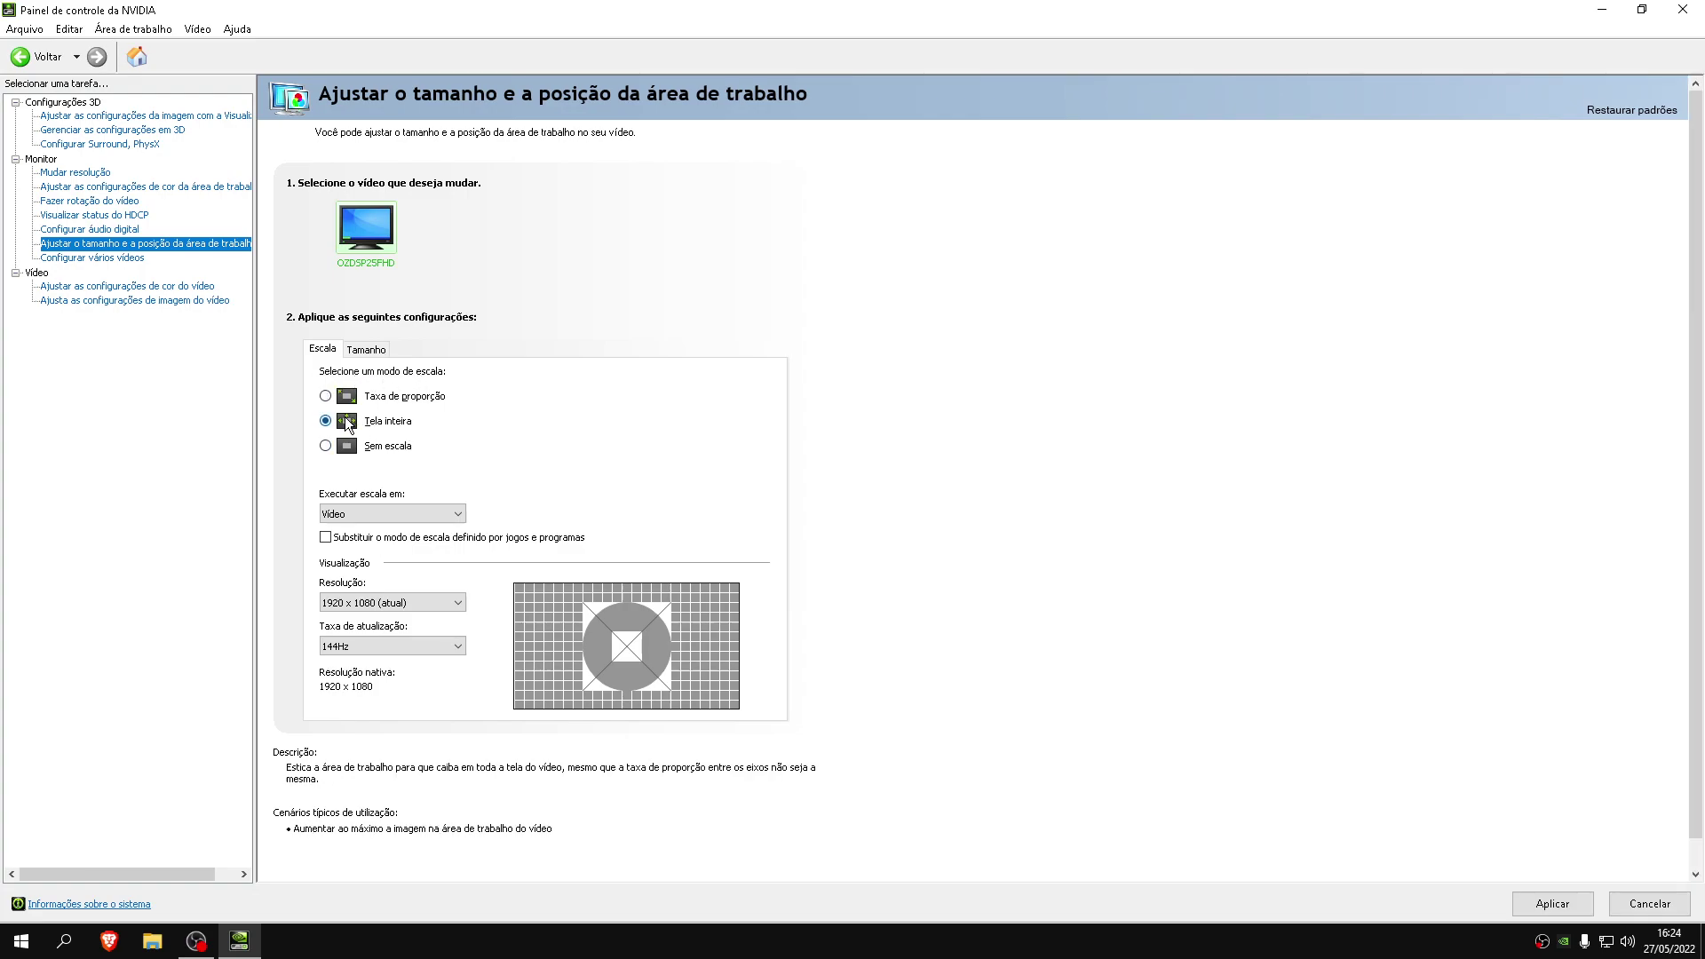
left_click(395, 513)
left_click(351, 538)
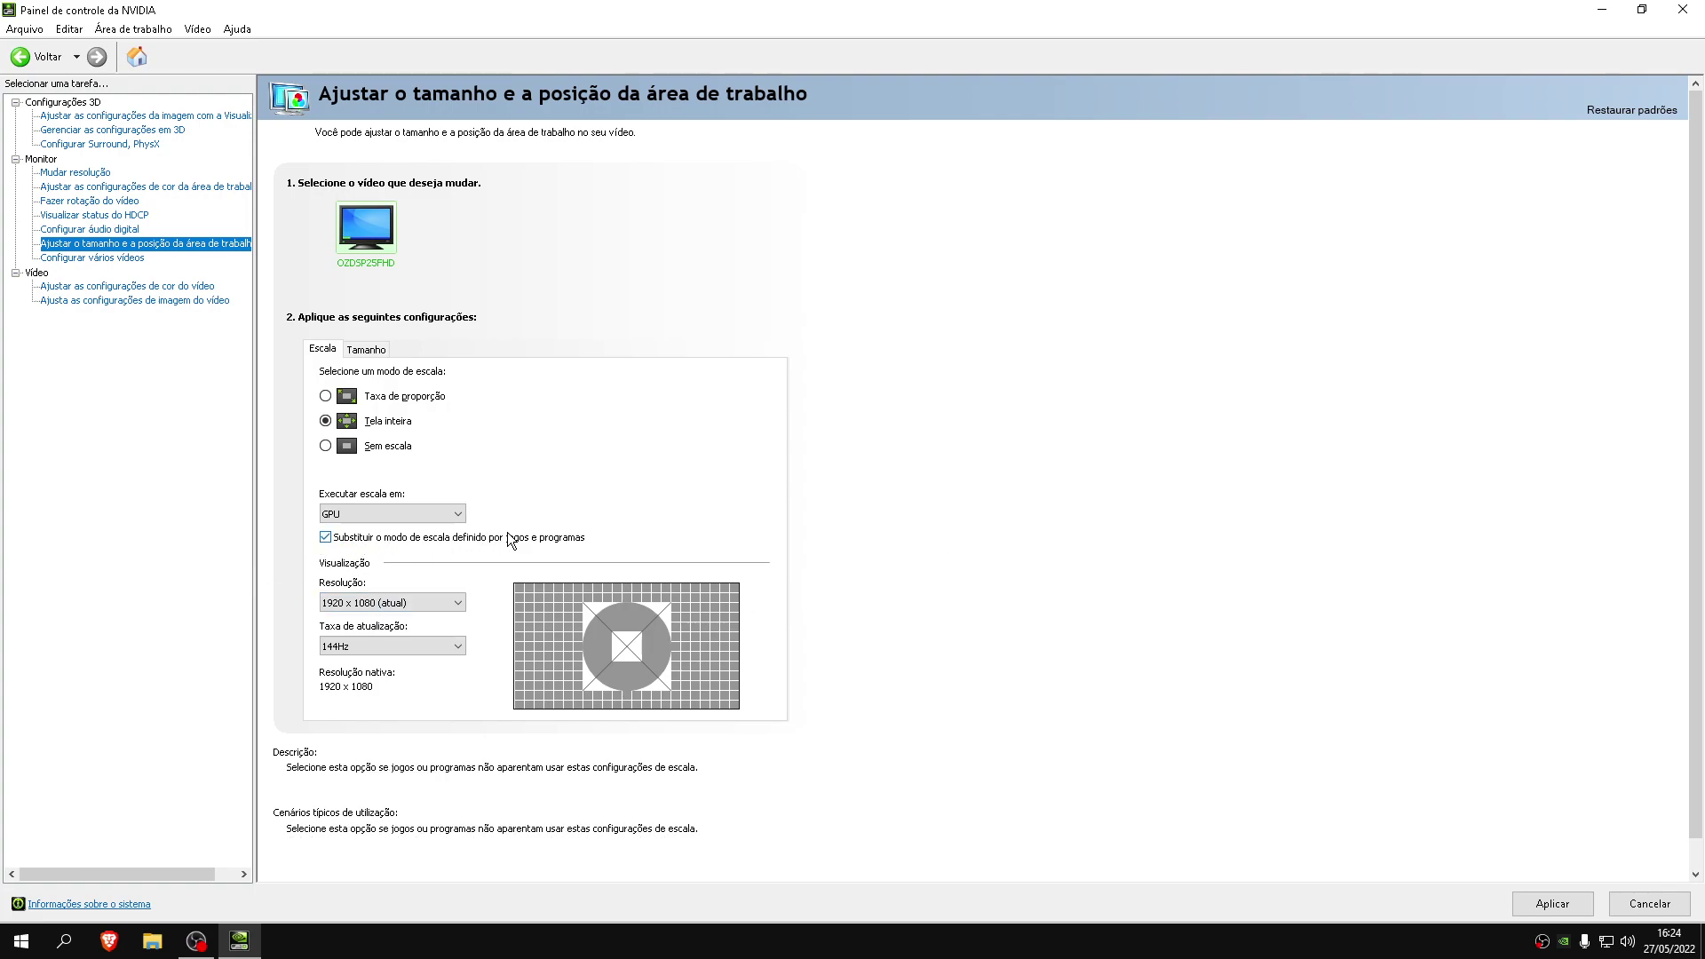
left_click(402, 603)
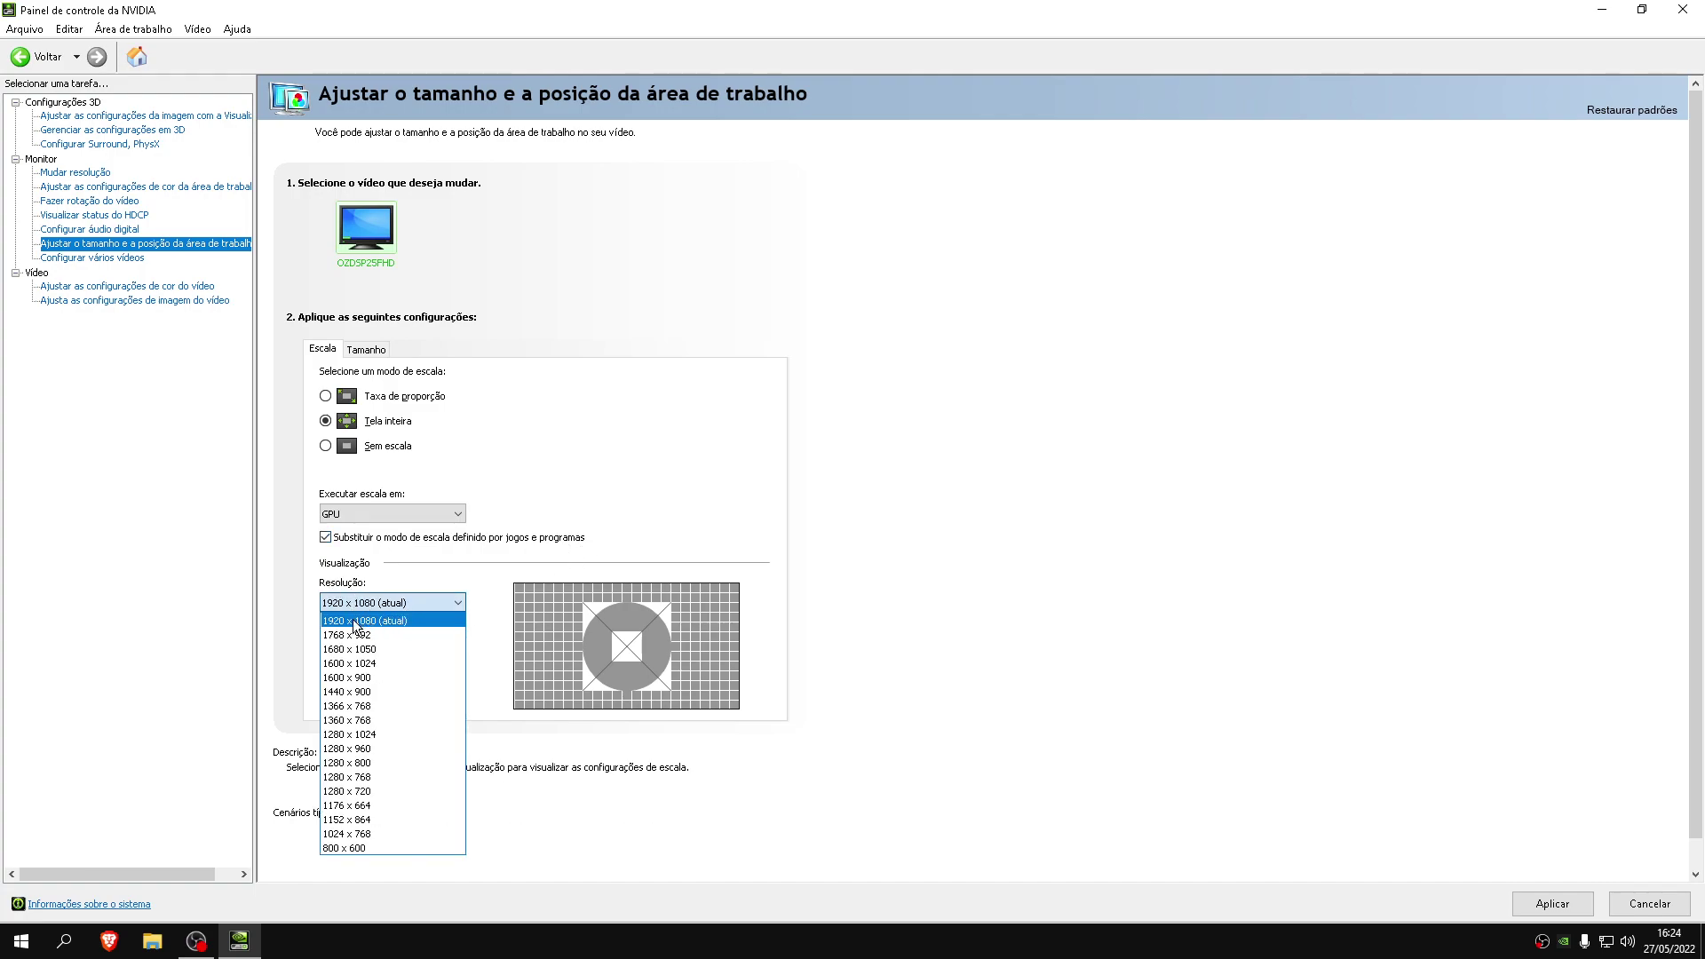
left_click(373, 626)
left_click(368, 646)
left_click(337, 678)
left_click(1552, 903)
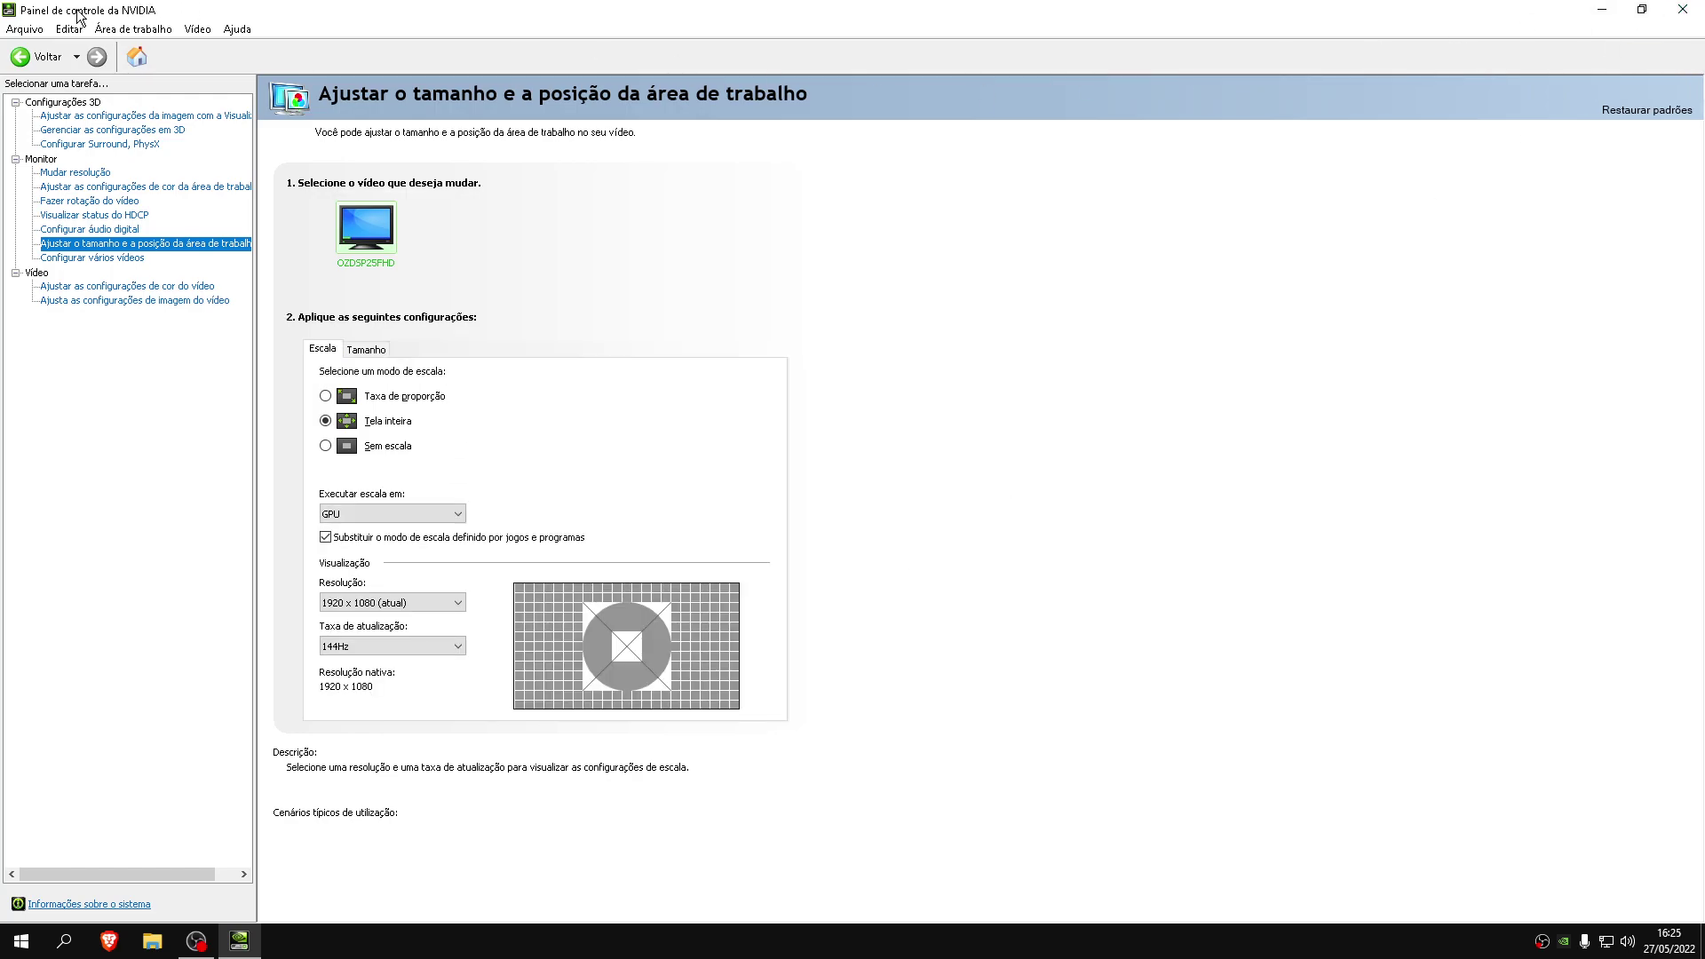
Close the NVIDIA Control Panel and reposition the Nvidia FPS Boost zip on the desktop
left_click(1683, 9)
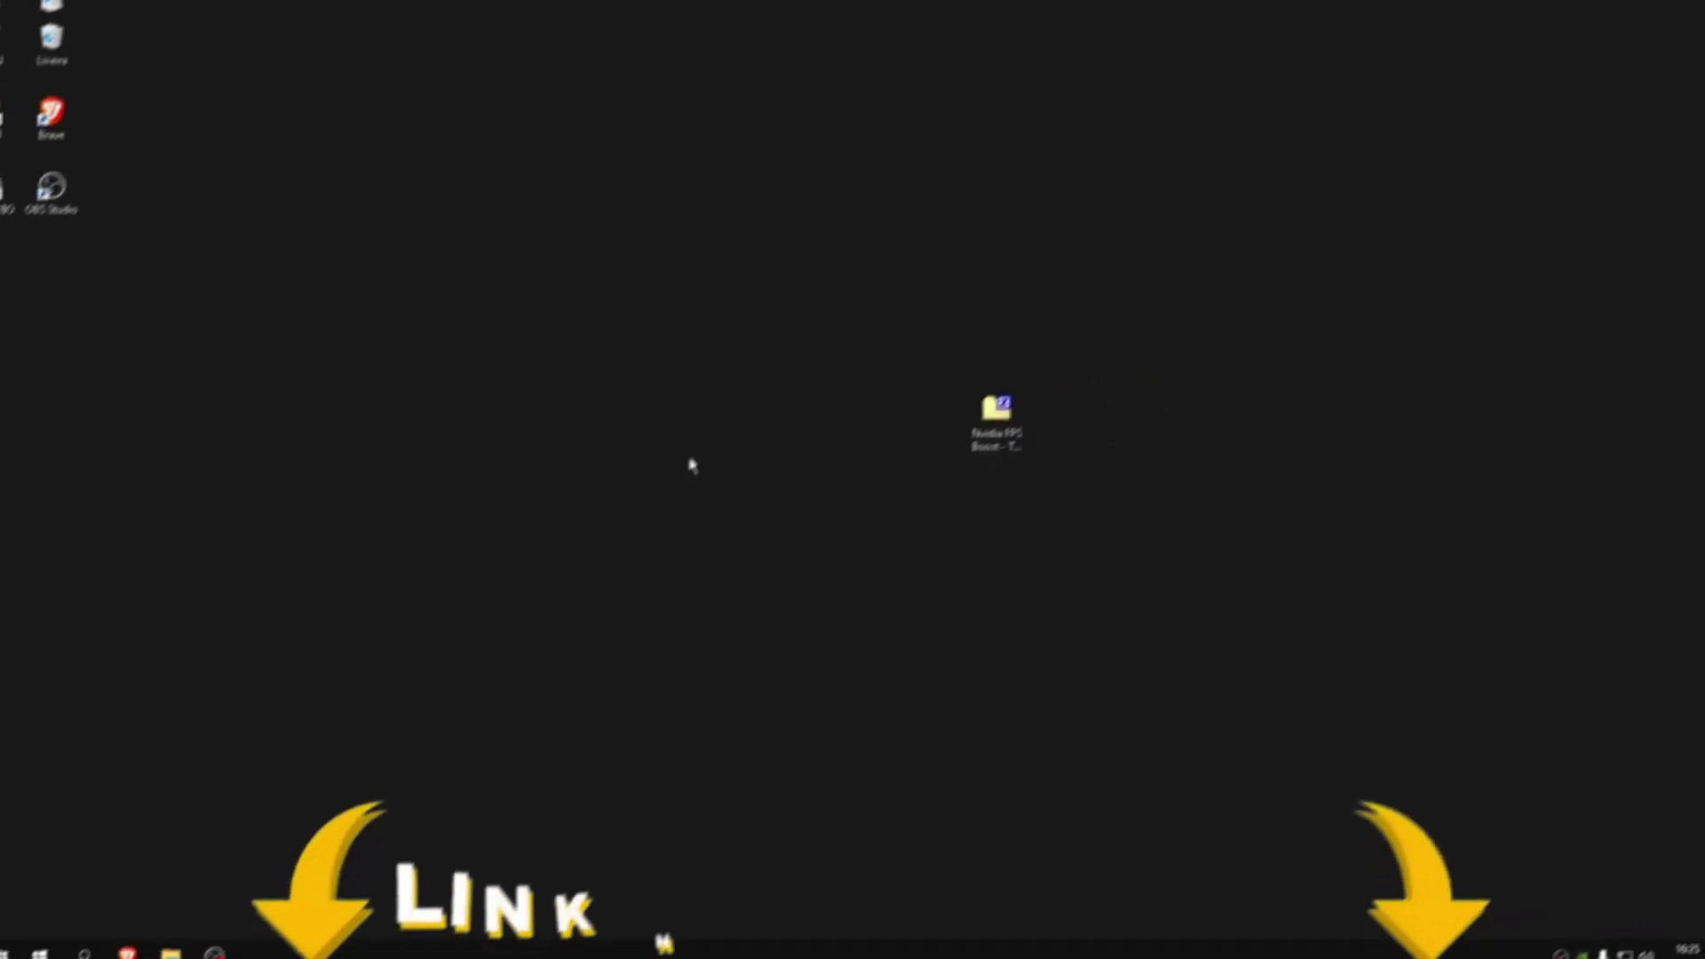
left_click_drag(988, 430, 865, 422)
left_click_drag(1123, 761, 586, 222)
left_click(622, 262)
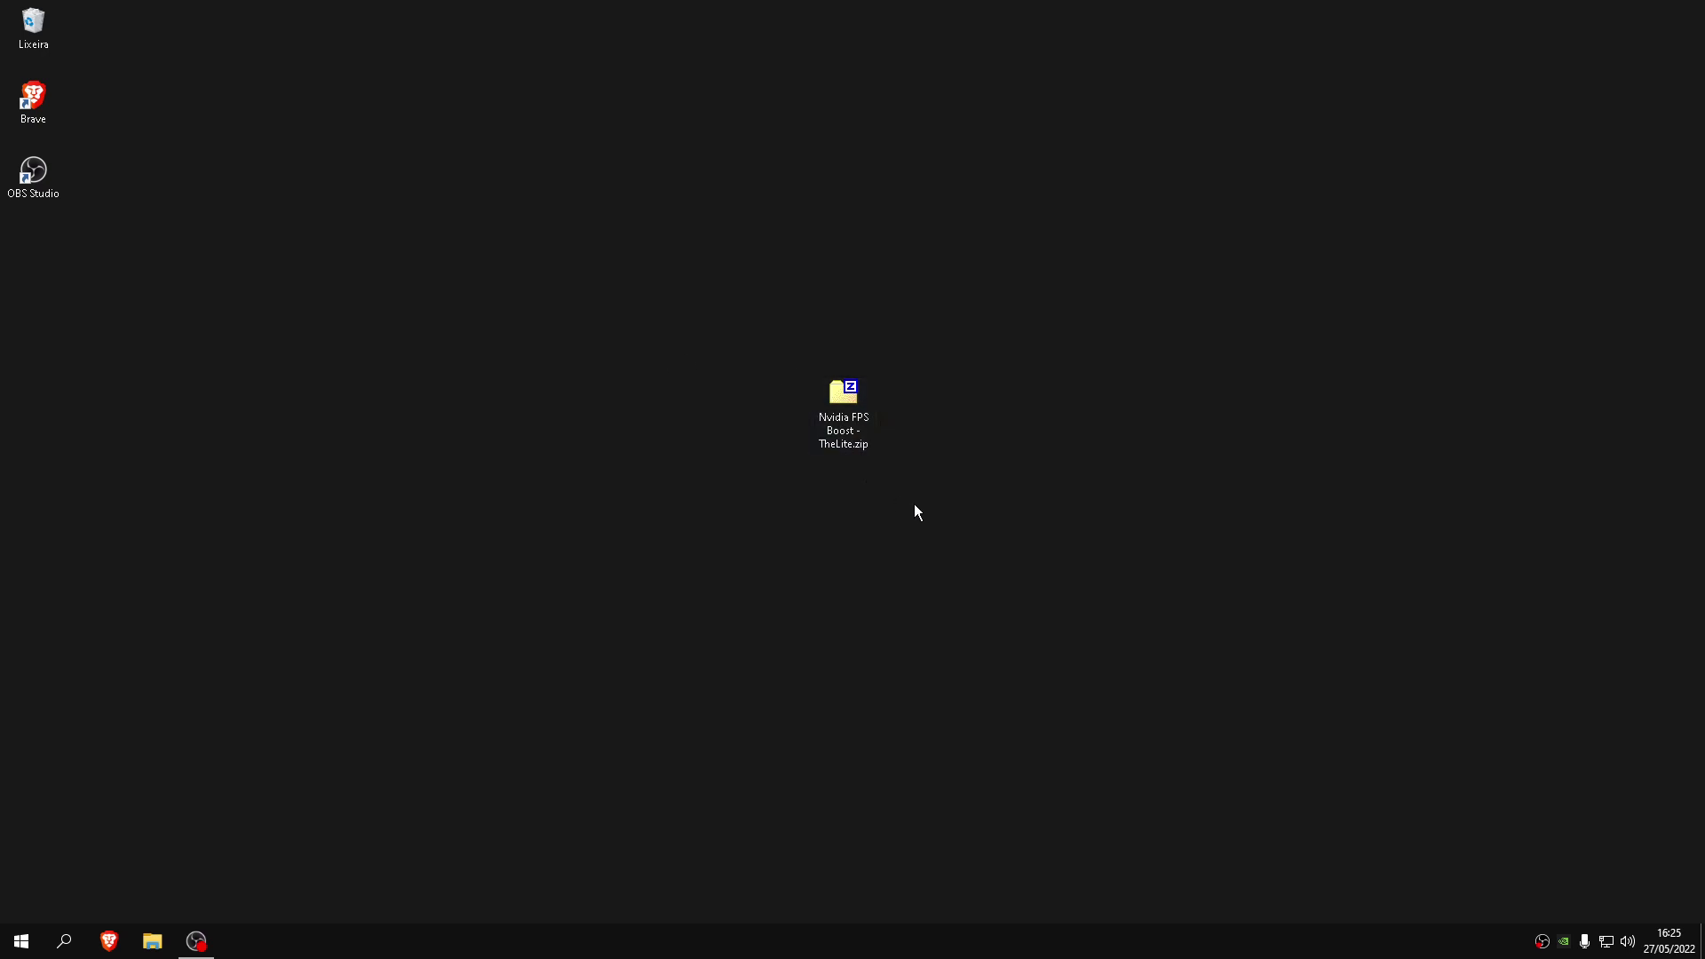
left_click_drag(921, 507, 552, 530)
Launch Brave from the taskbar and move its window back into place
left_click(113, 951)
left_click(203, 940)
left_click(203, 940)
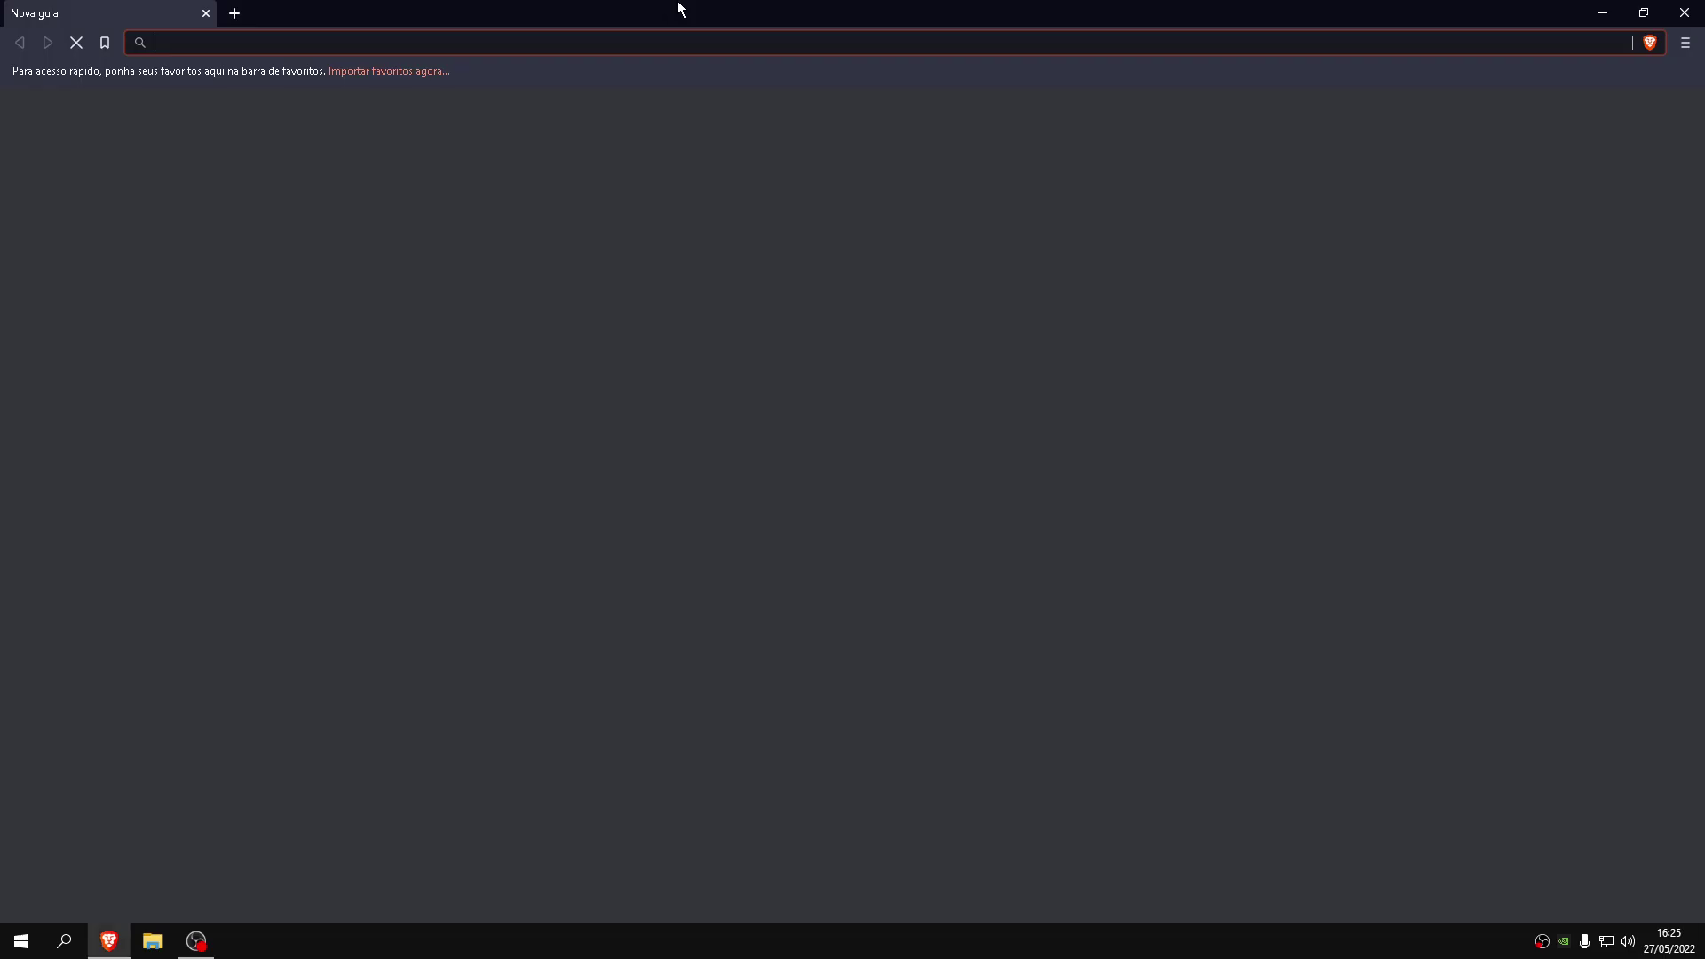
left_click_drag(684, 10, 752, 732)
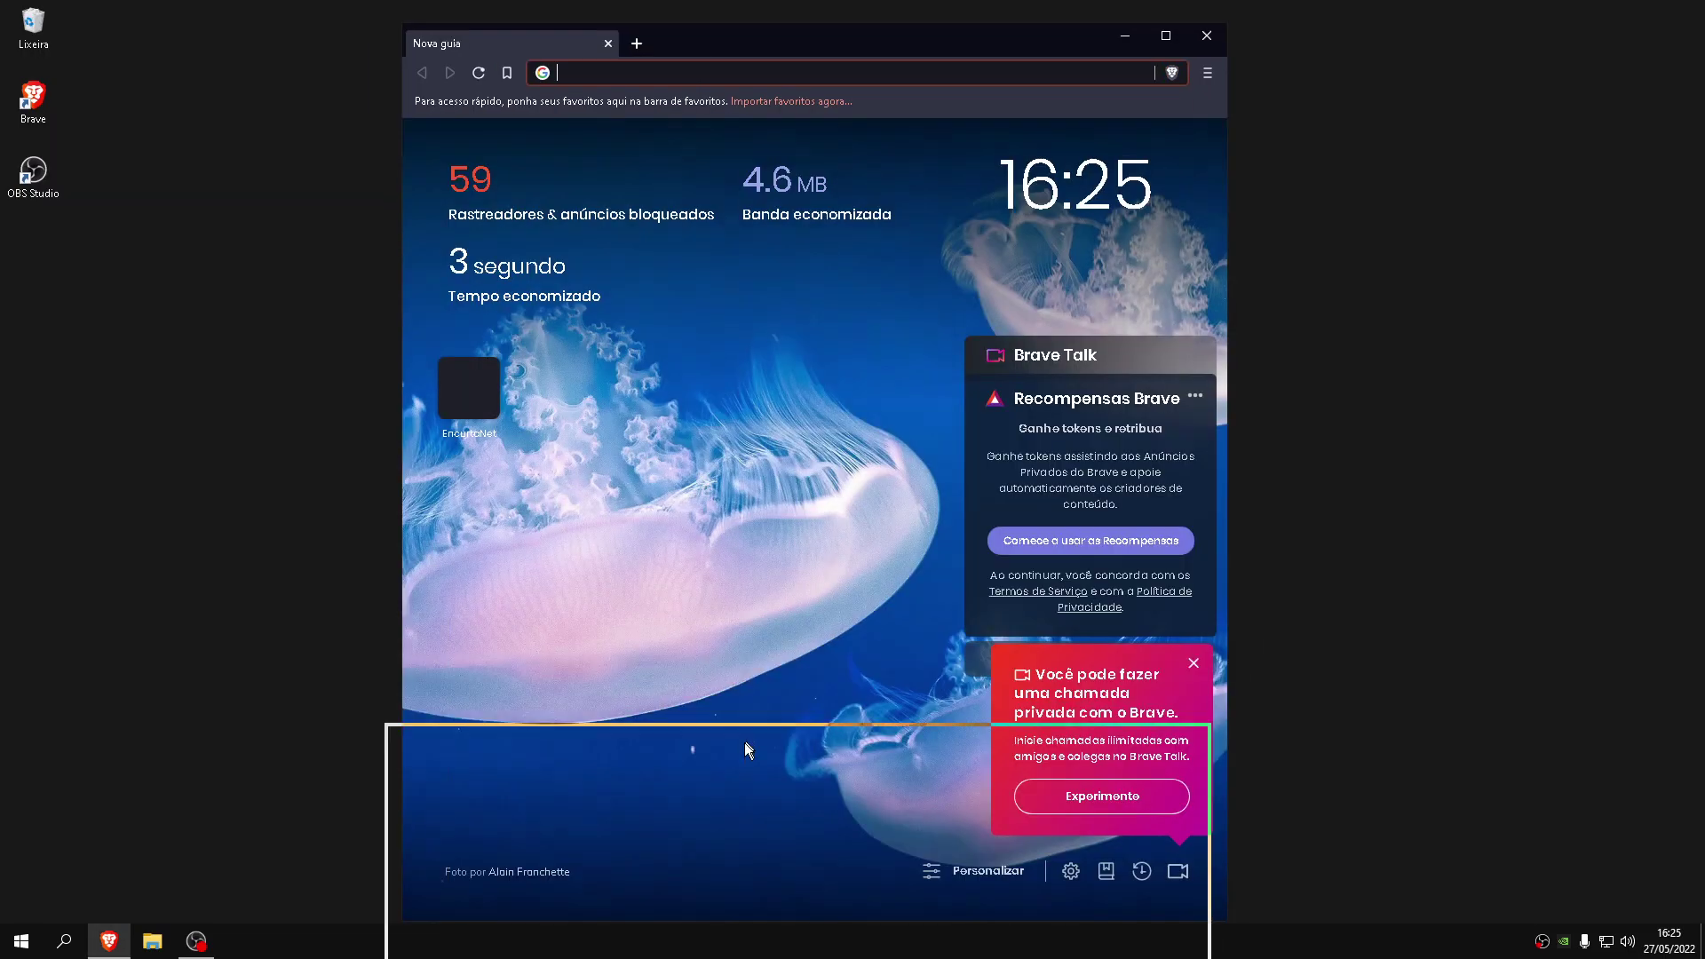
left_click_drag(924, 485, 741, 380)
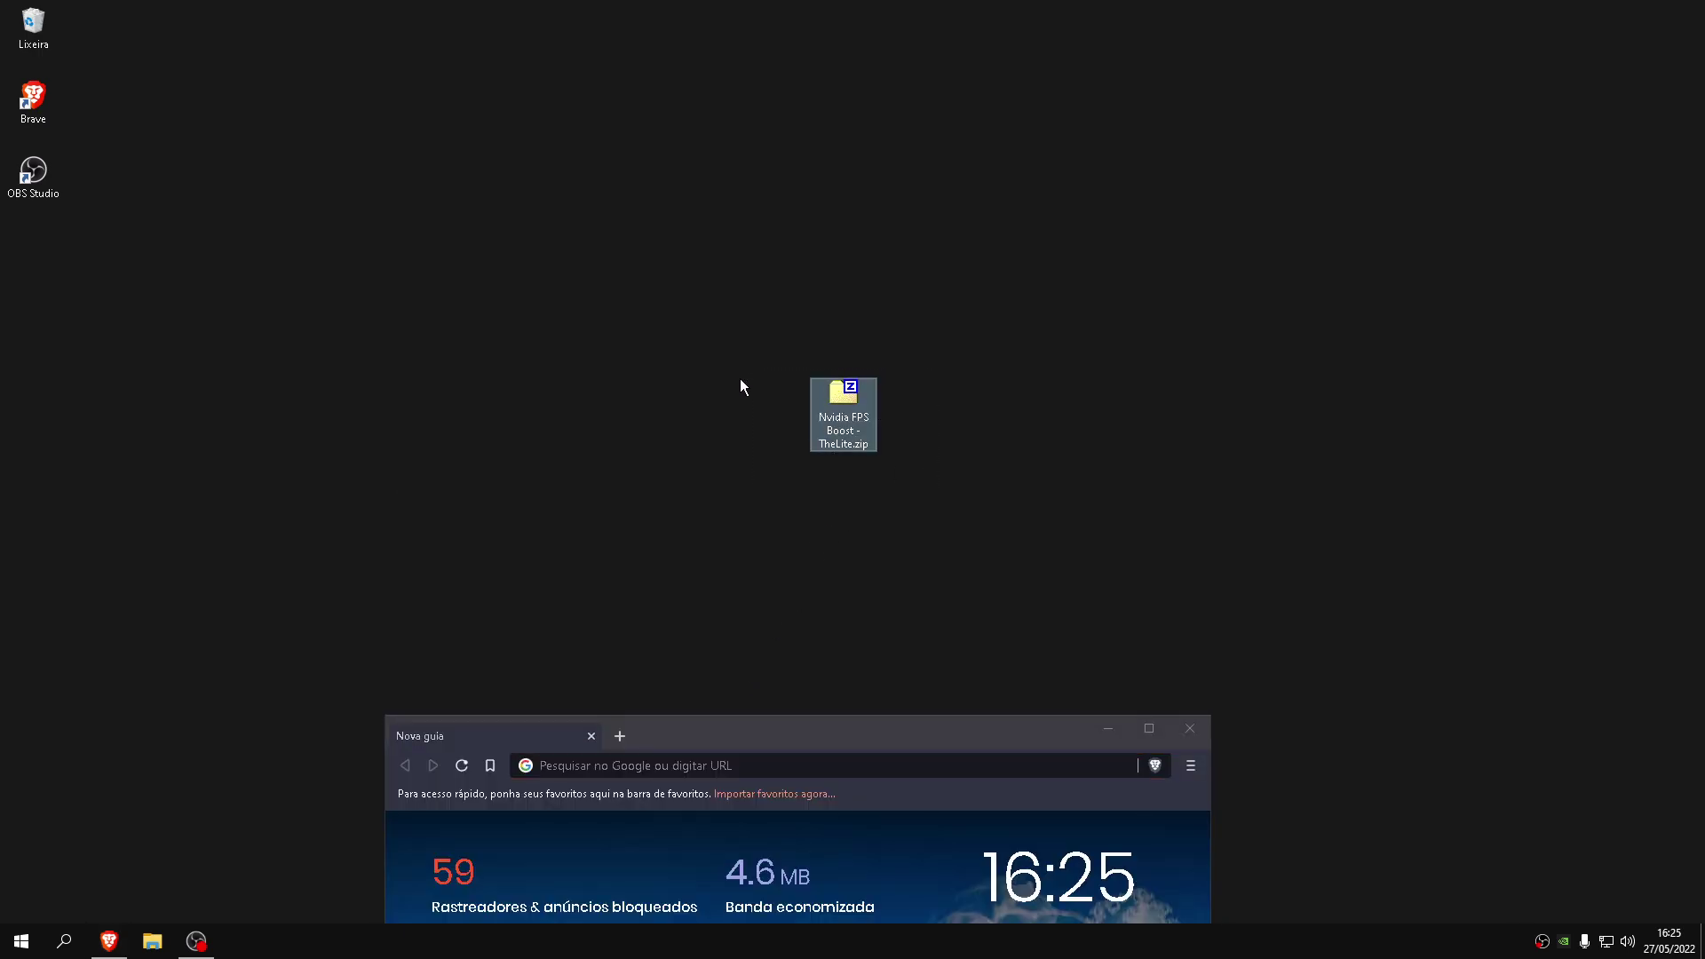
left_click_drag(744, 739, 770, 20)
Load the pasted encurta.eu link, pass its countdown, close the ad tab, and reach the MediaFire page
type("https://encurta.eu/ljA4GKVq")
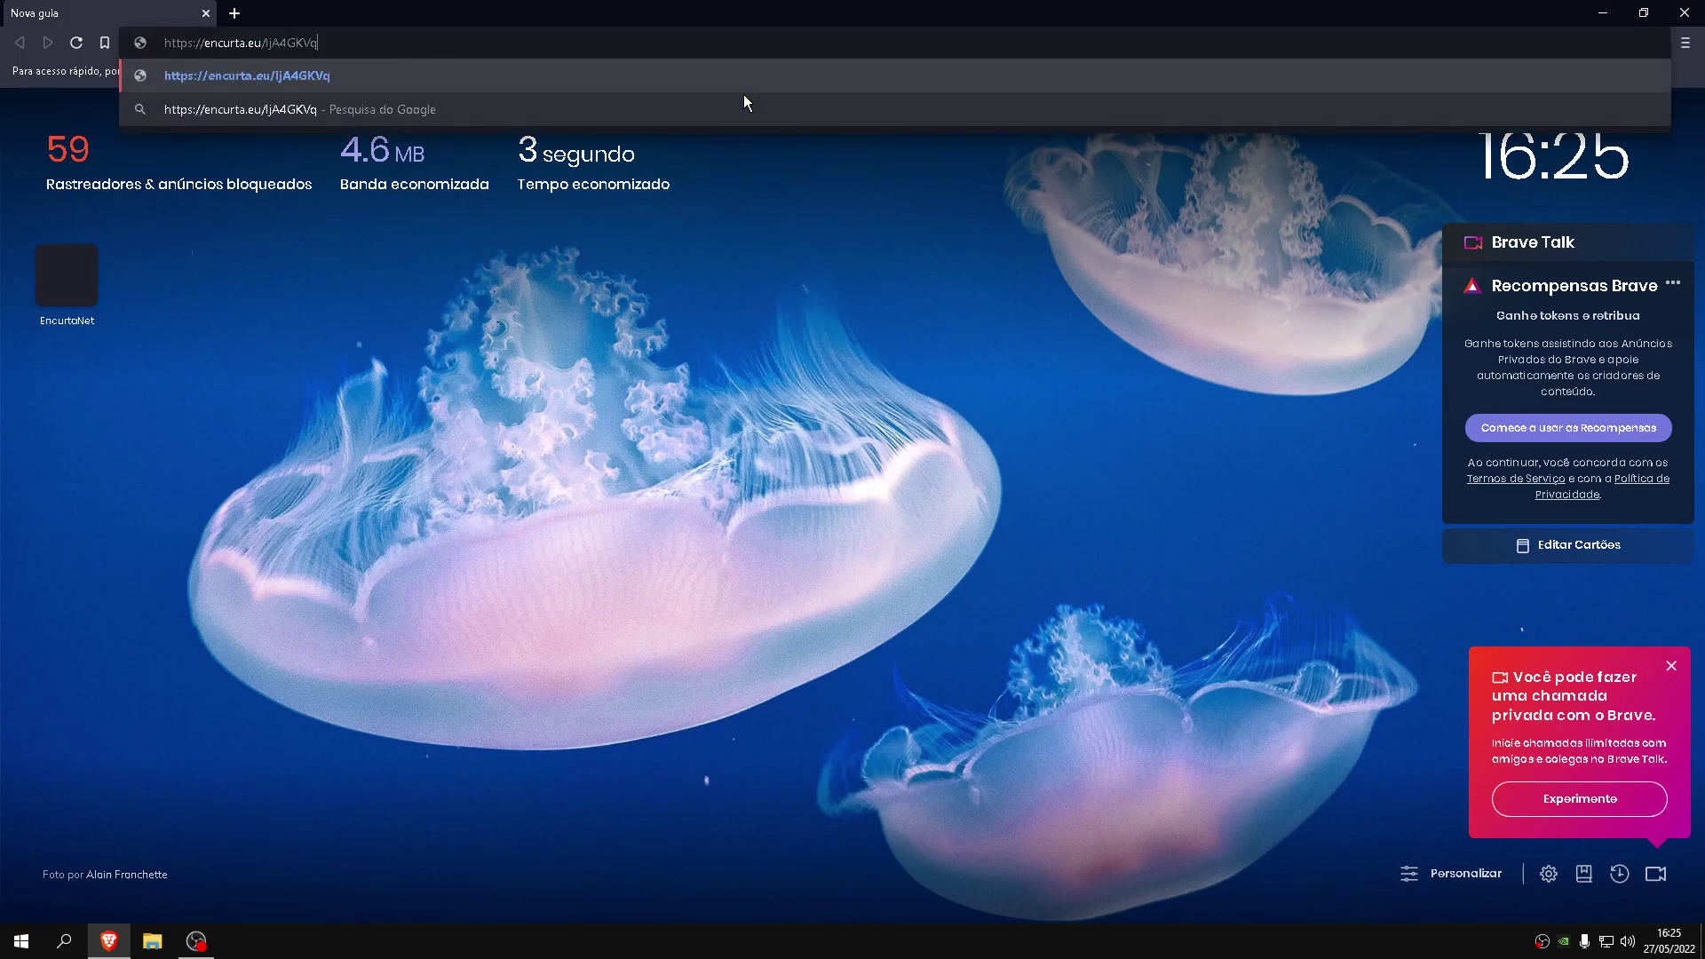
key("Return")
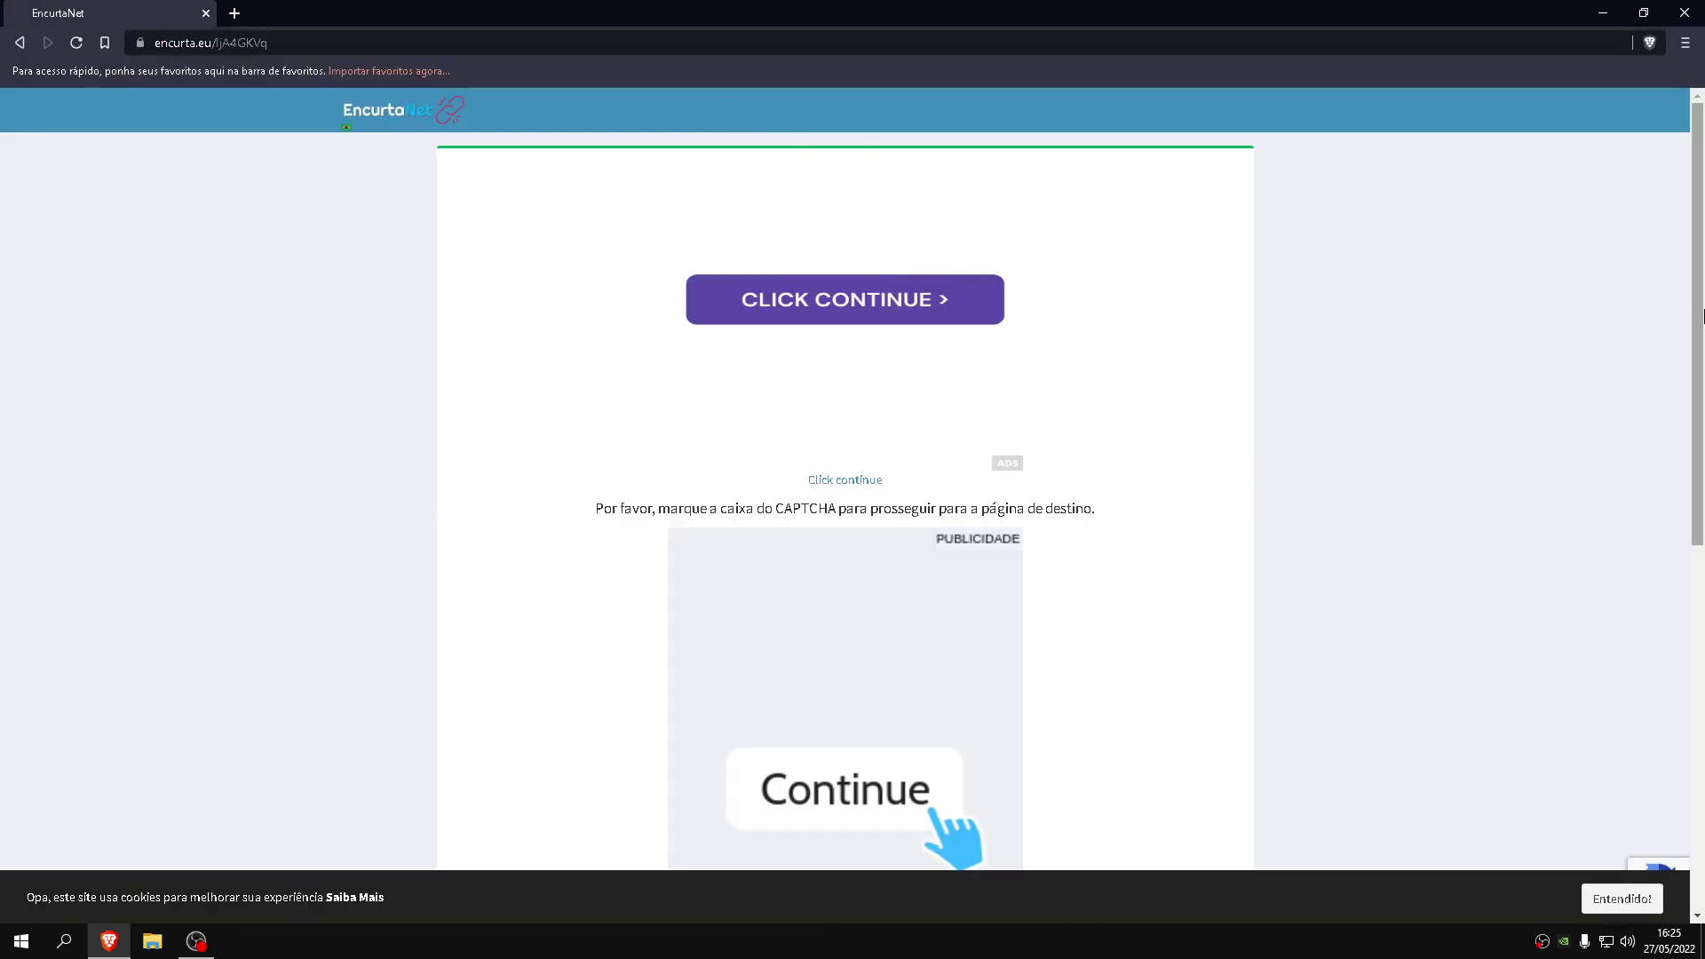
left_click_drag(1697, 271, 1664, 640)
left_click(896, 463)
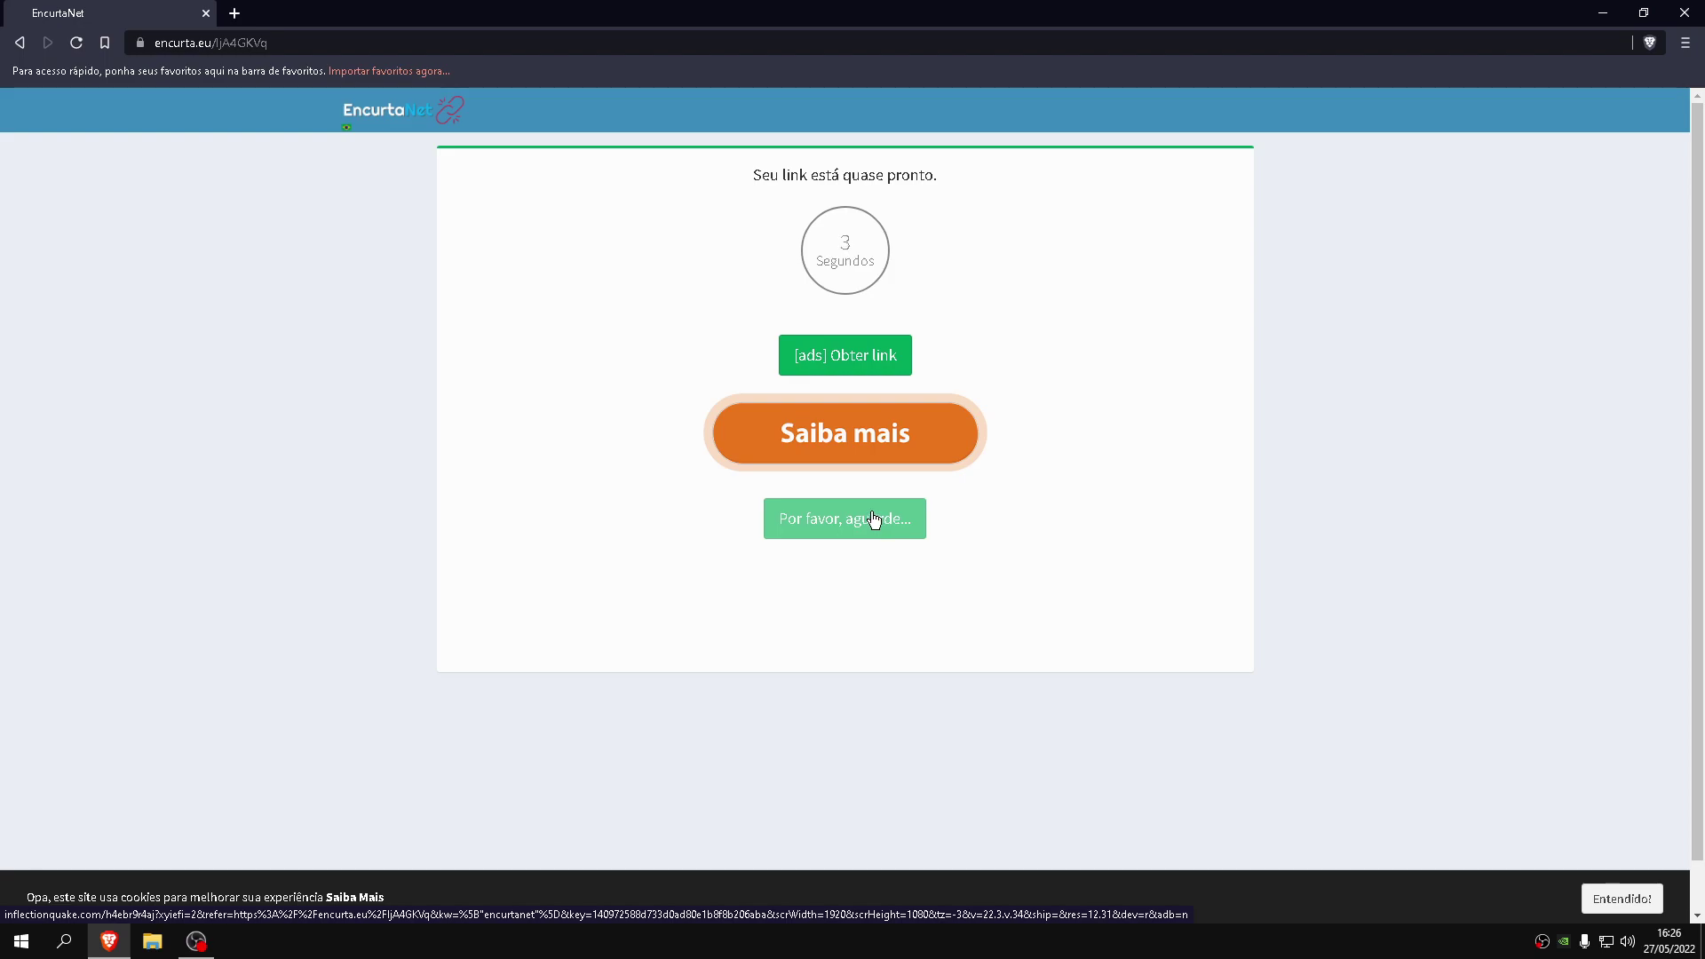
left_click(1271, 662)
key("ctrl+w")
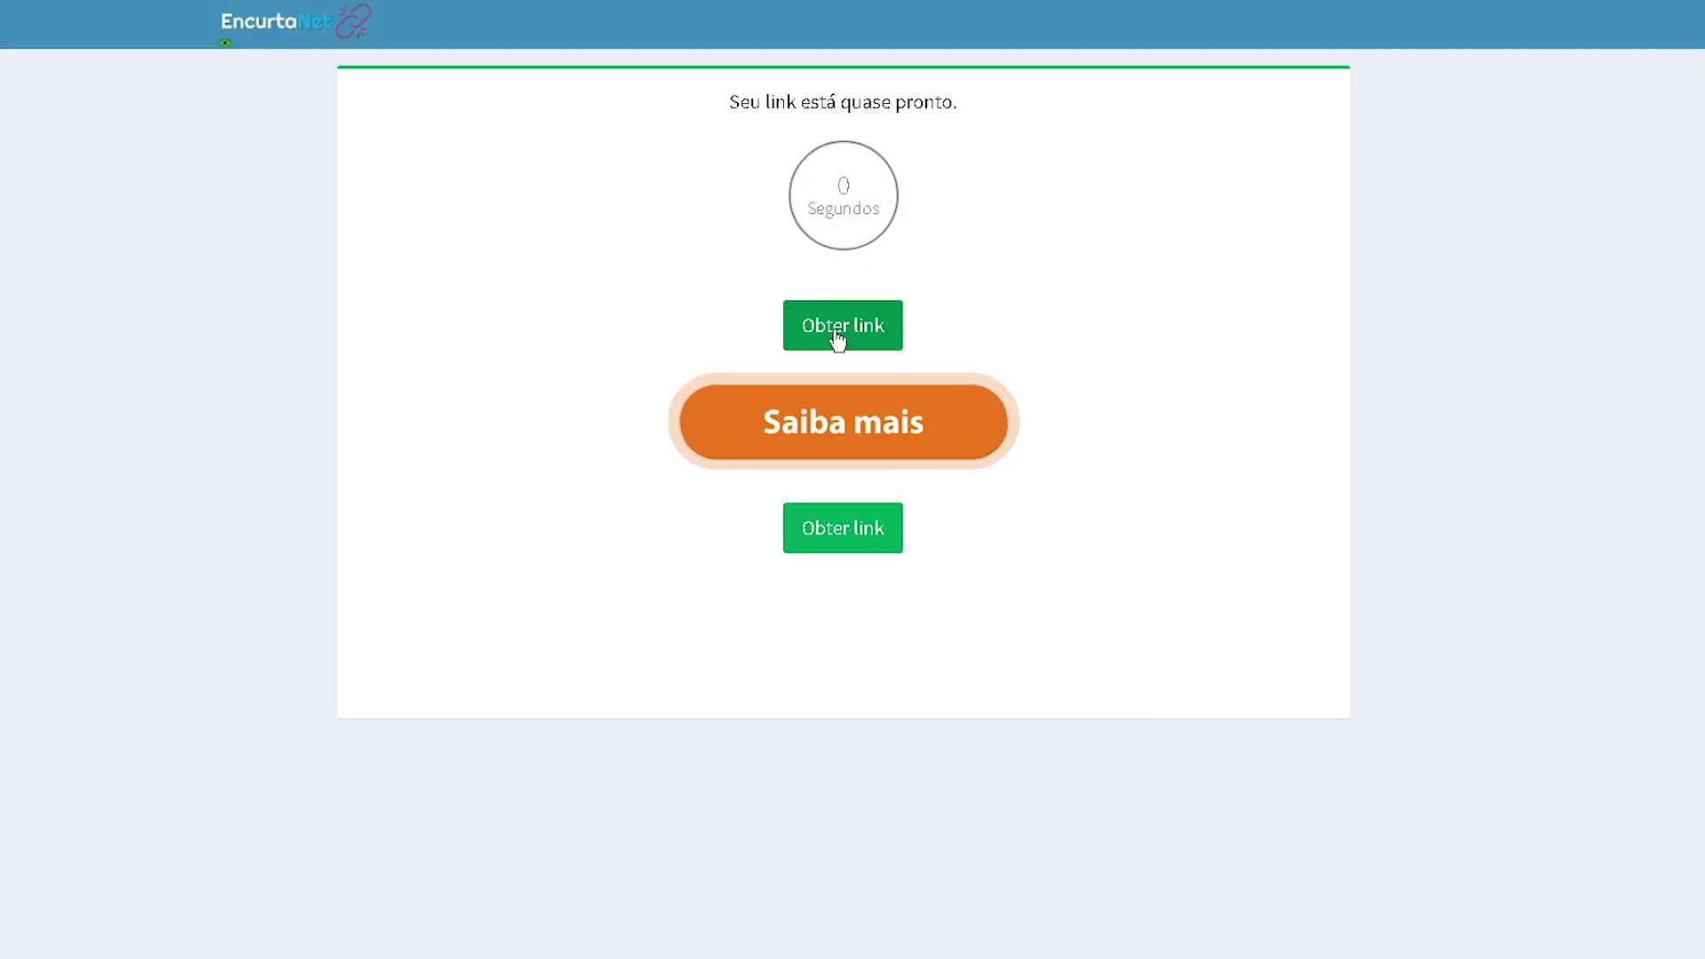
left_click(838, 335)
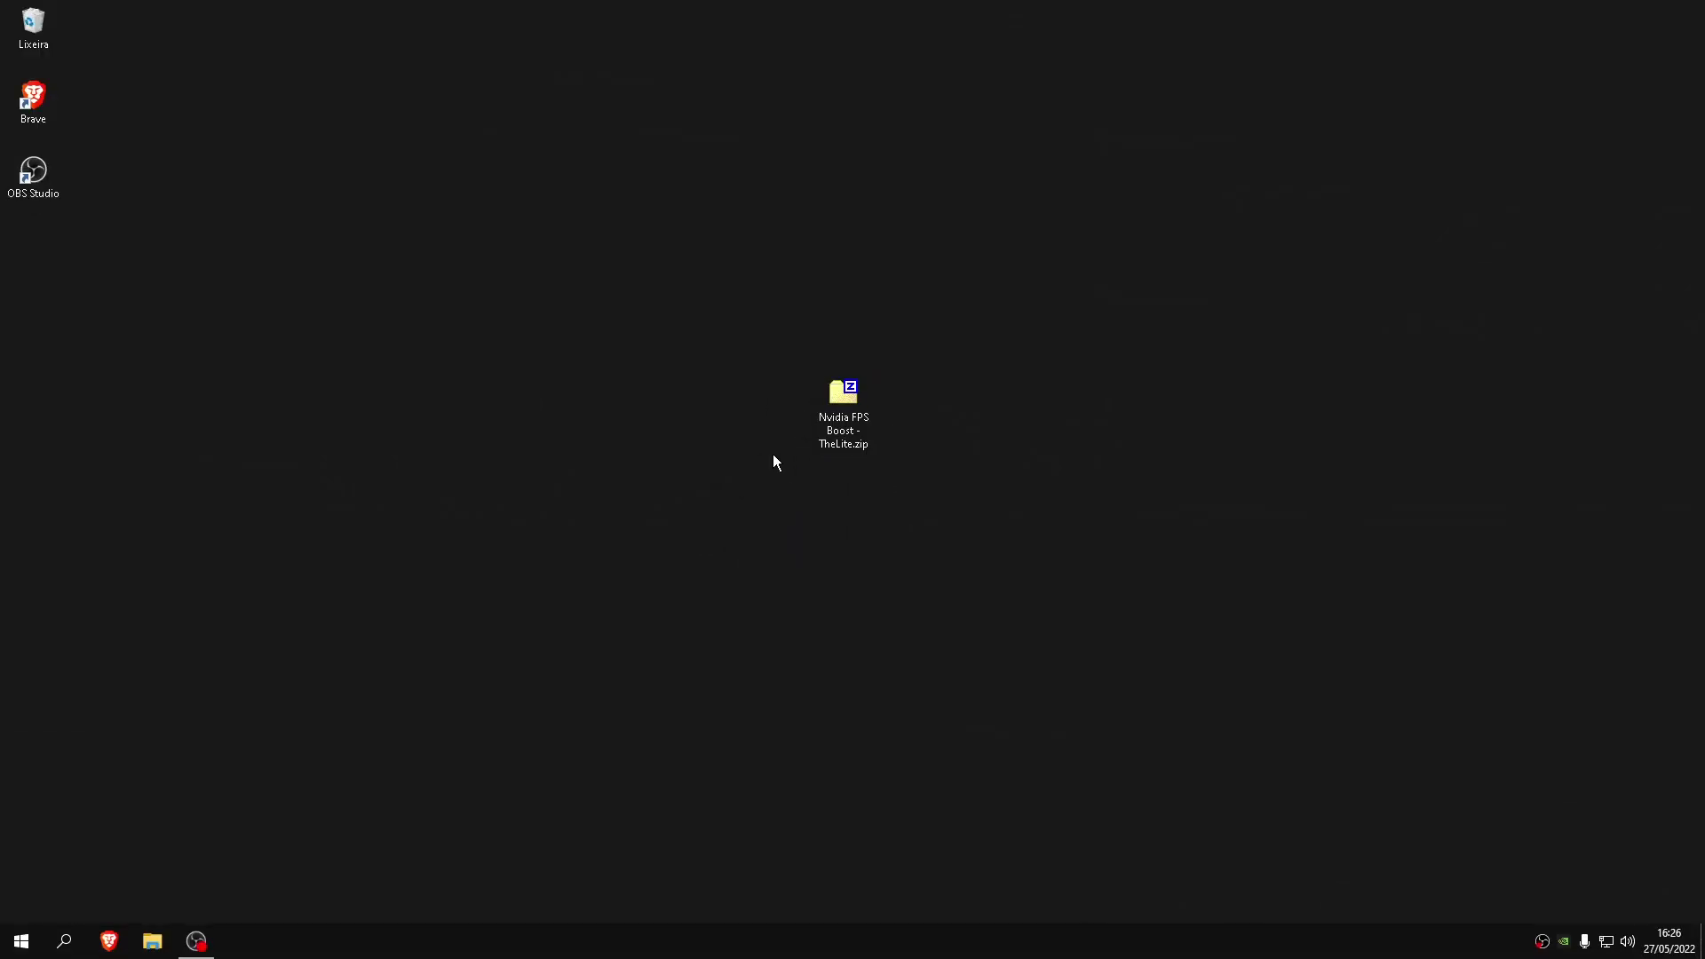
Extract Nvidia FPS Boost - TheLite.zip into its own folder with 7-Zip
right_click(822, 447)
left_click(834, 436)
right_click(833, 436)
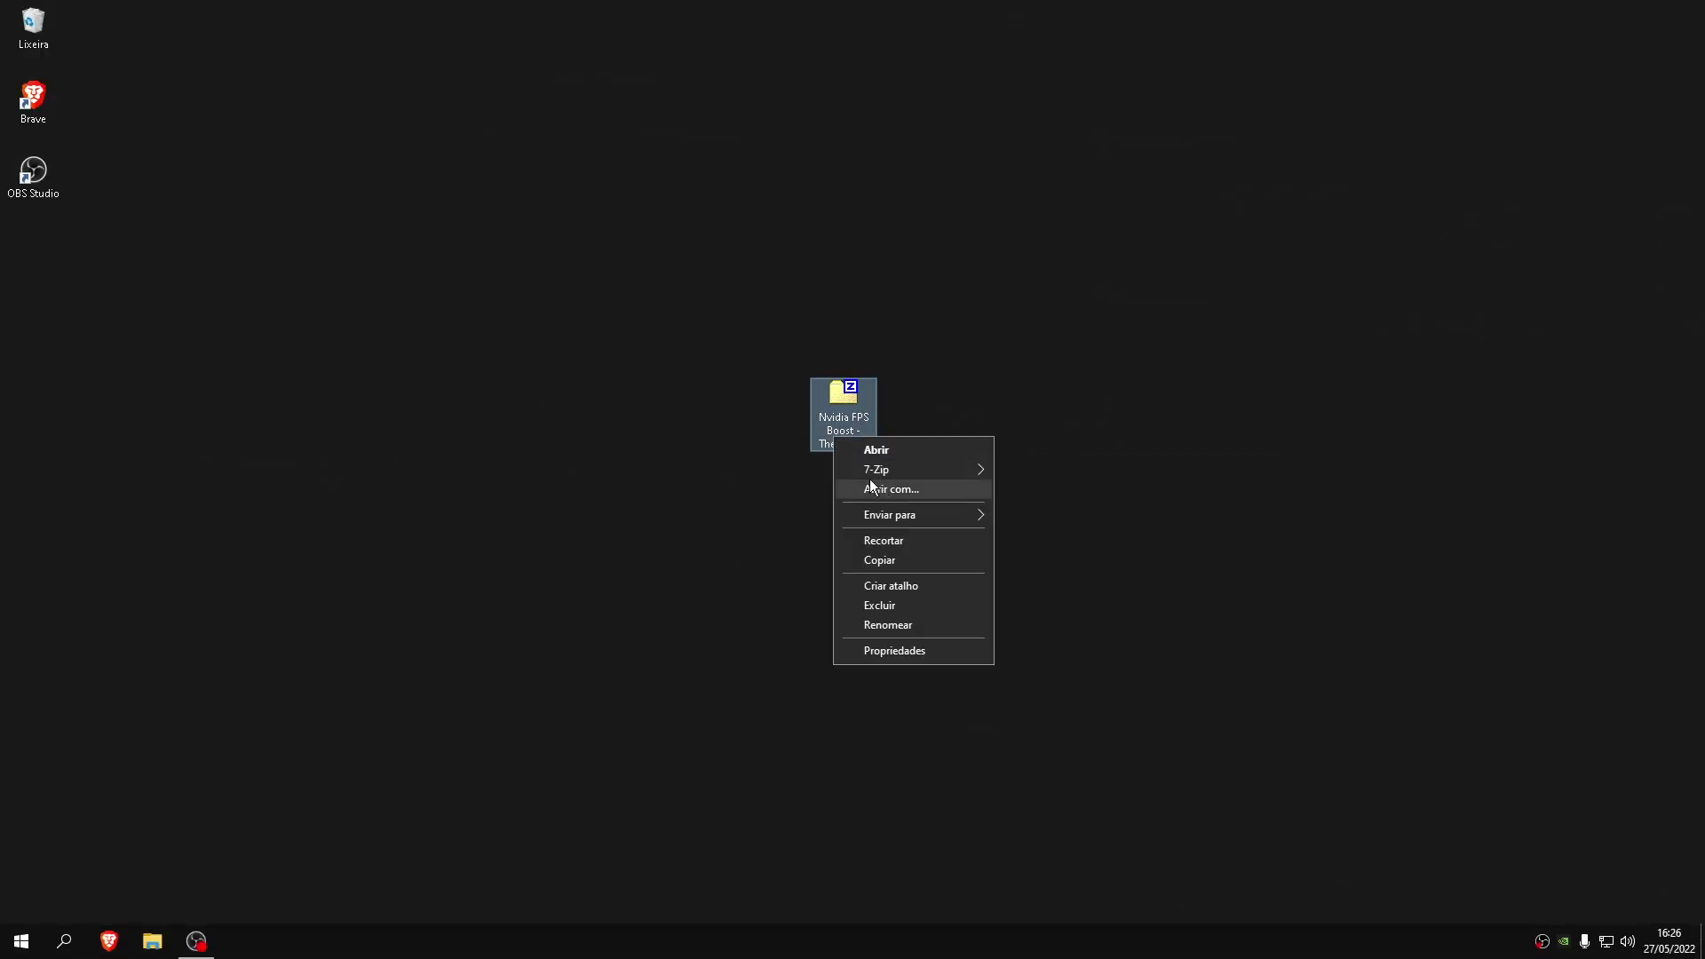
mouse_move(861, 475)
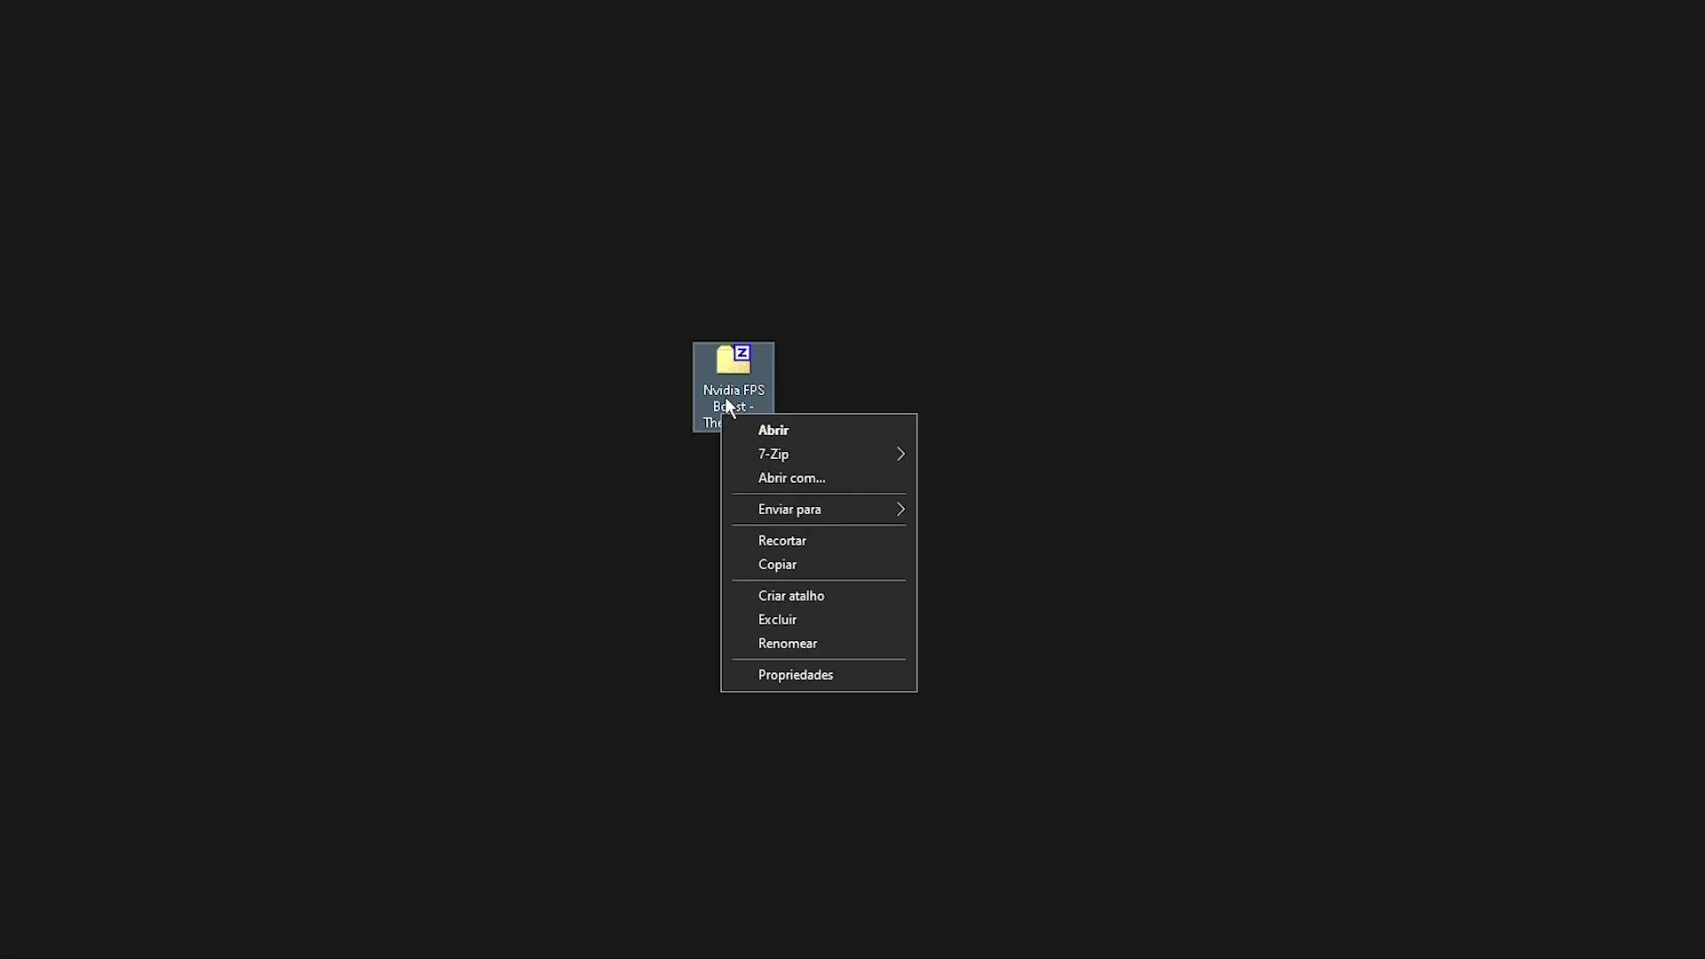
mouse_move(815, 456)
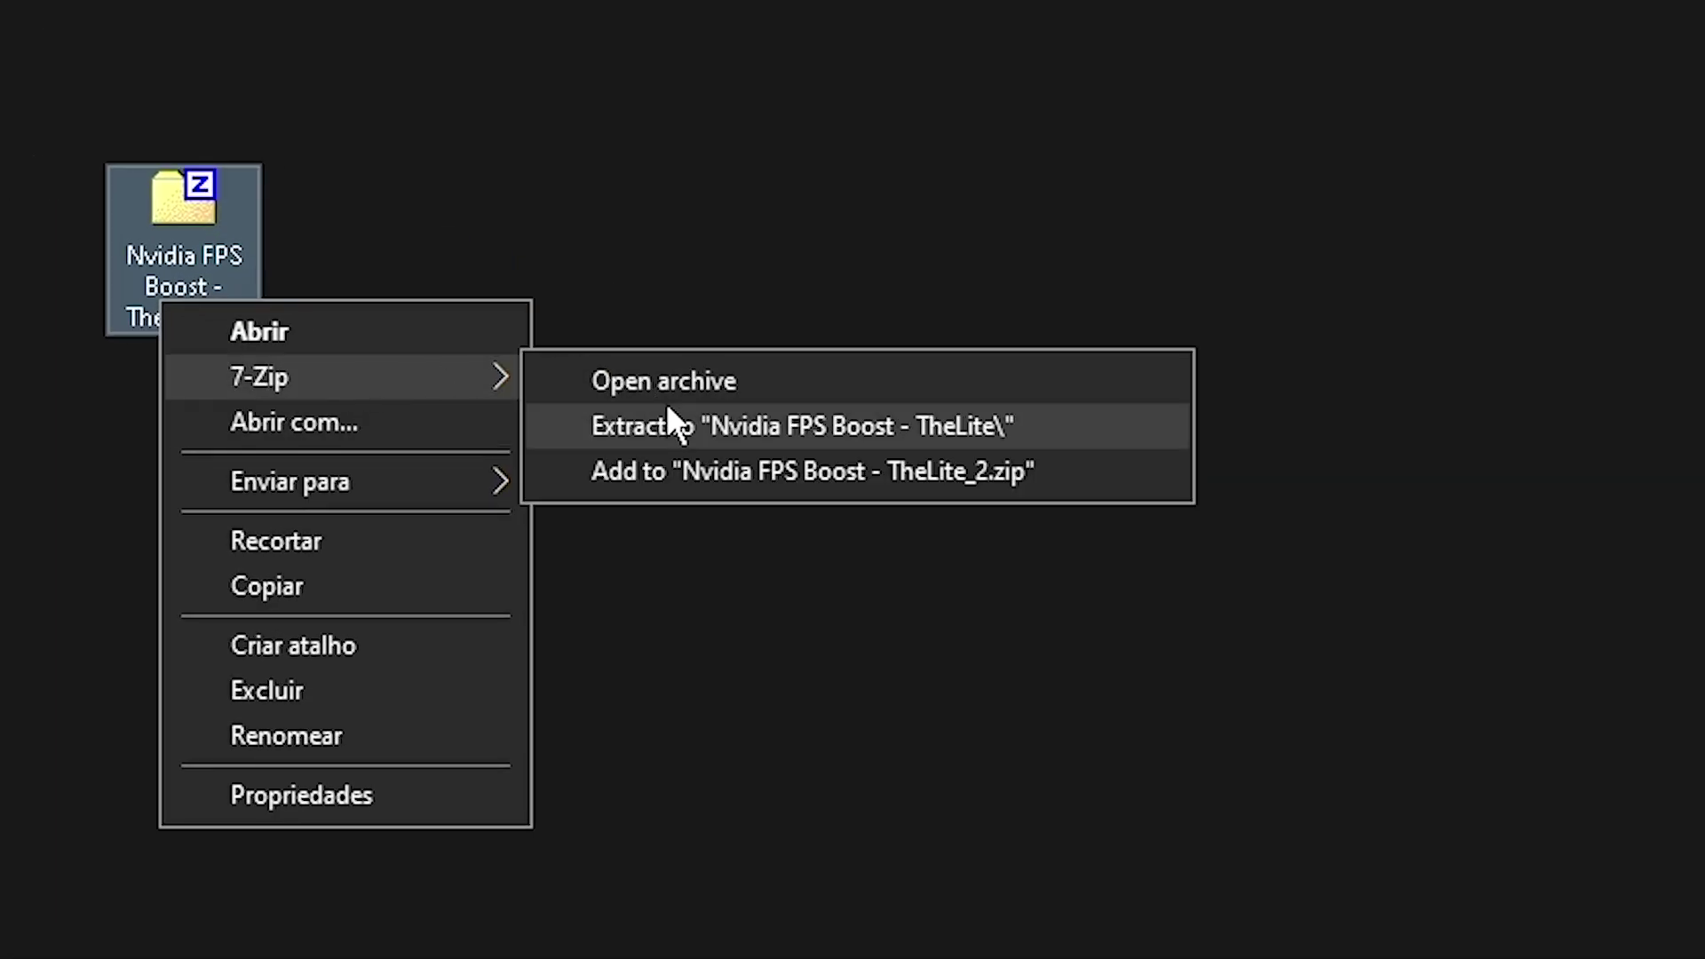
left_click(613, 428)
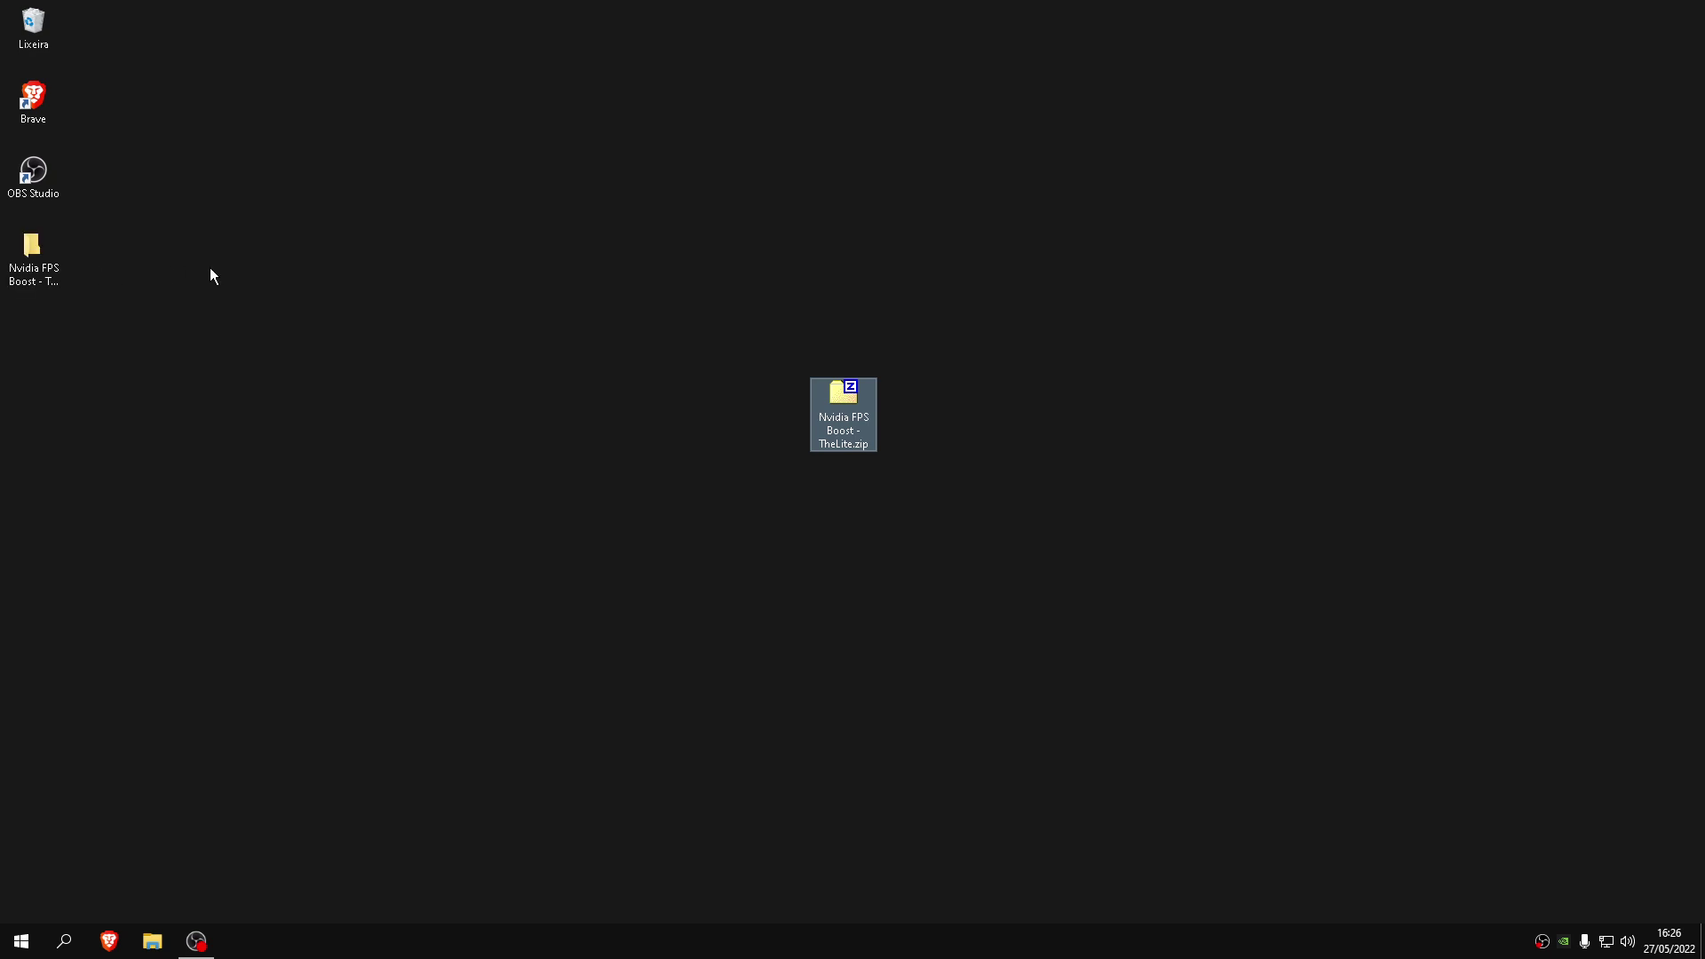
left_click_drag(483, 515, 1238, 174)
left_click(800, 452)
left_click(844, 408)
Open the extracted Nvidia FPS Boost - TheLite folder and select all five .reg files
double_click(848, 498)
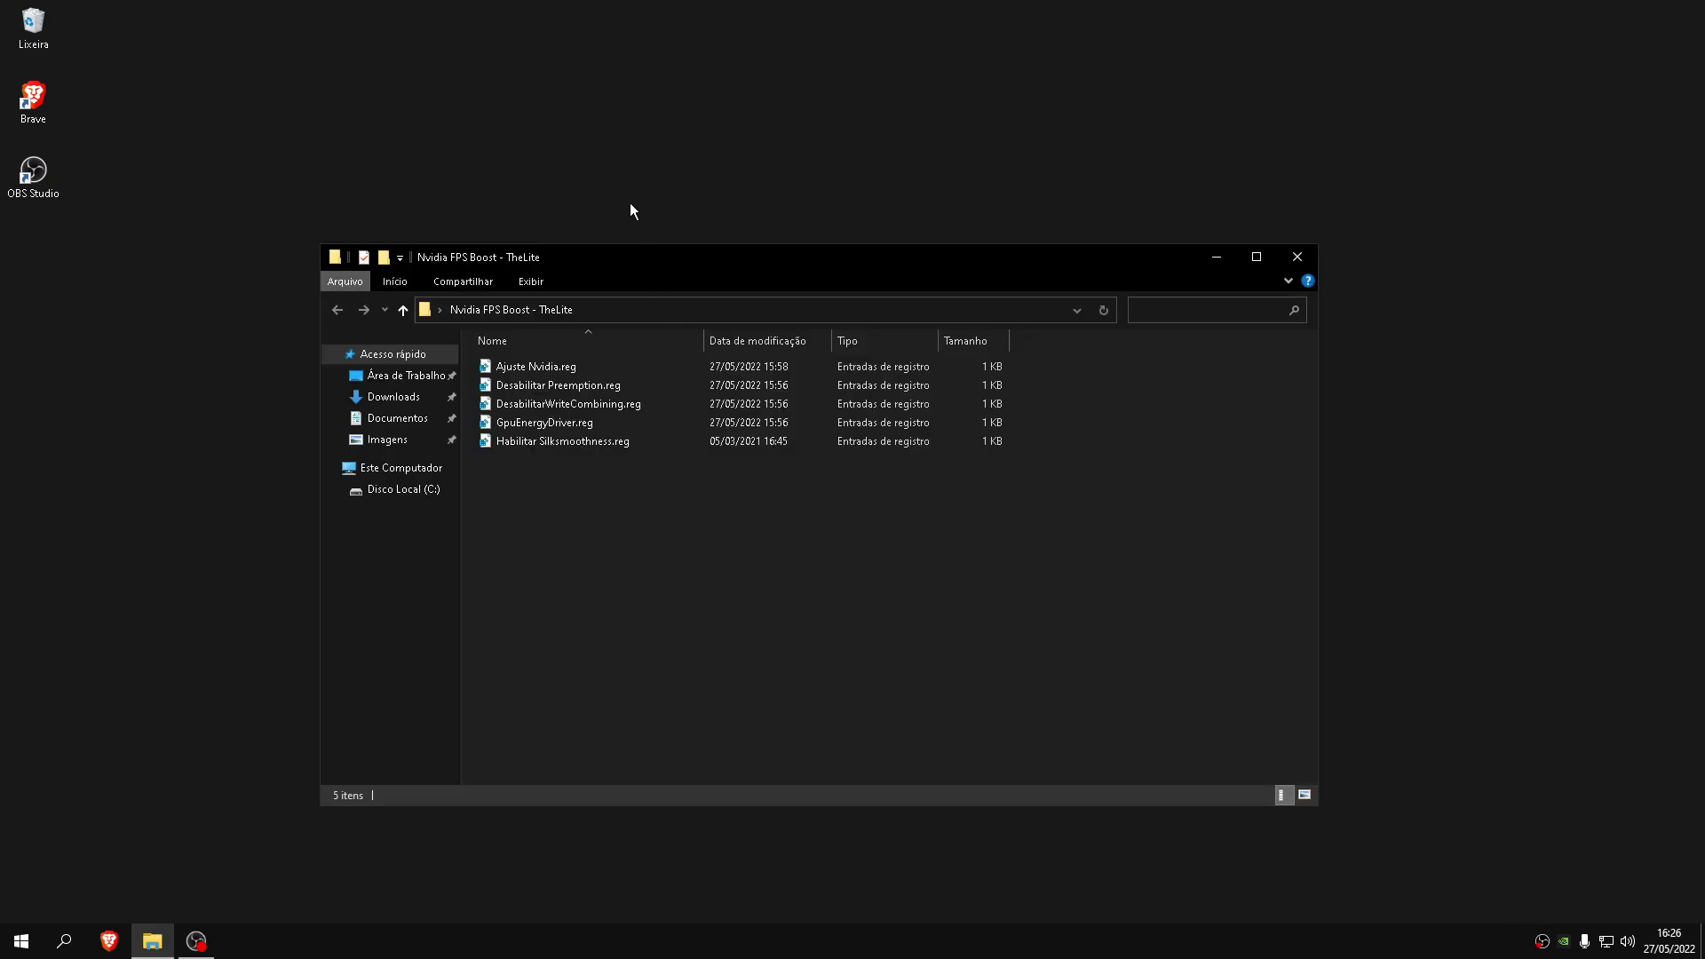
left_click(620, 379)
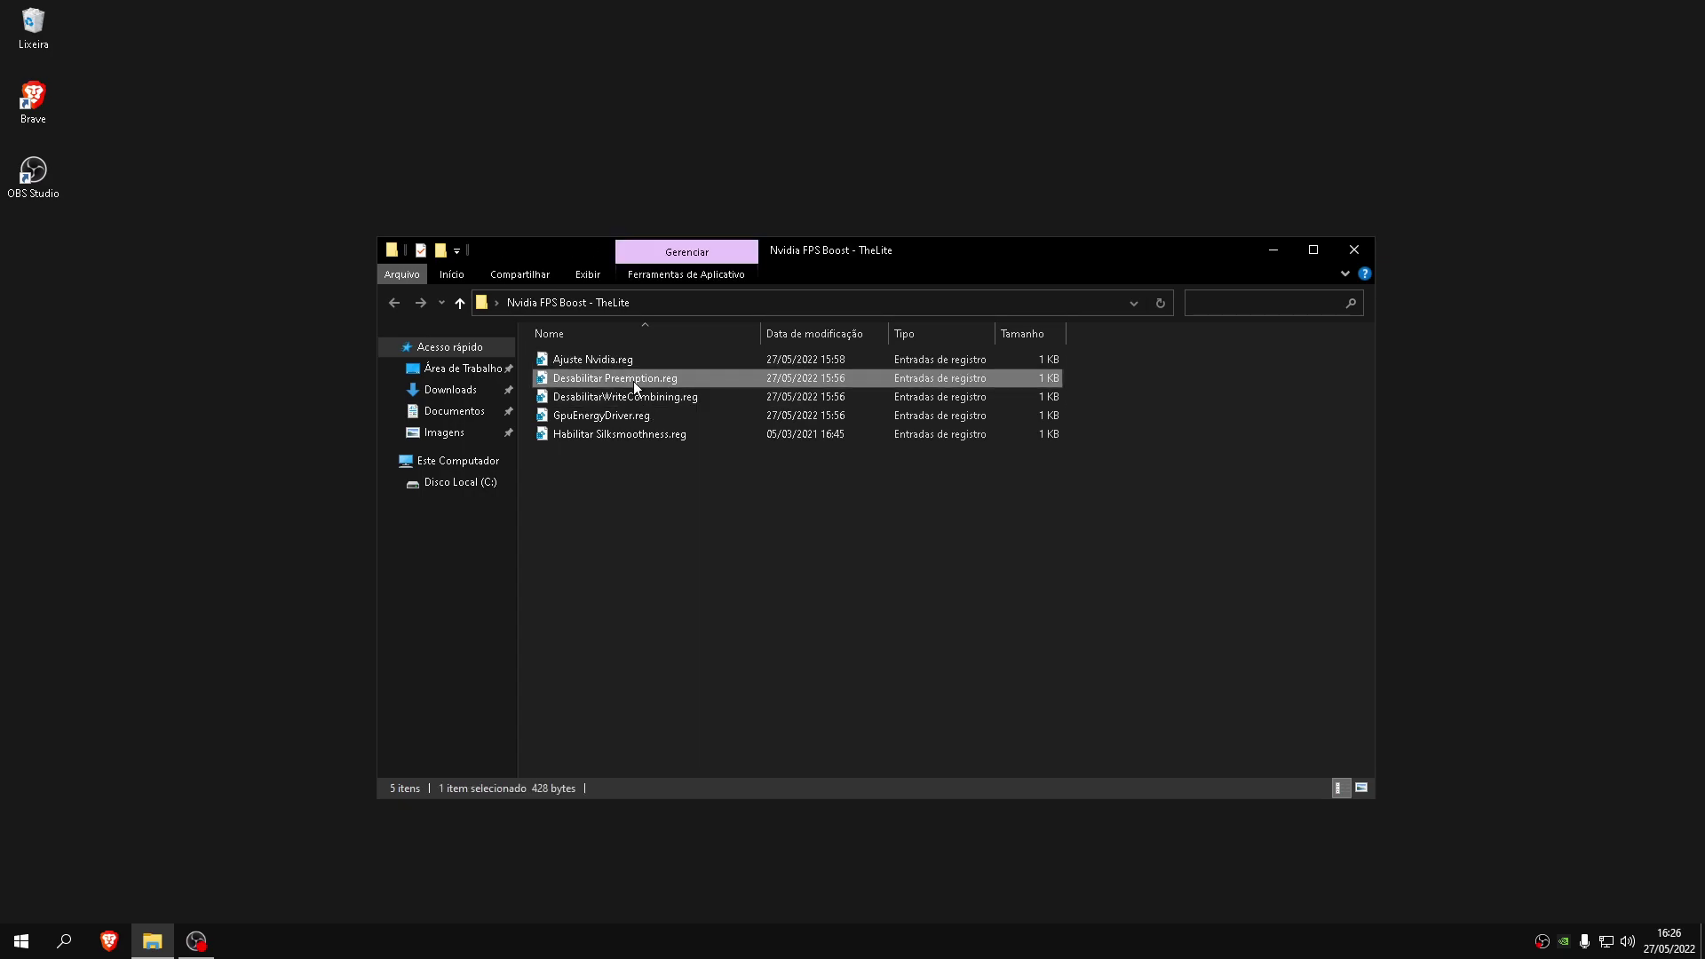
left_click(606, 400)
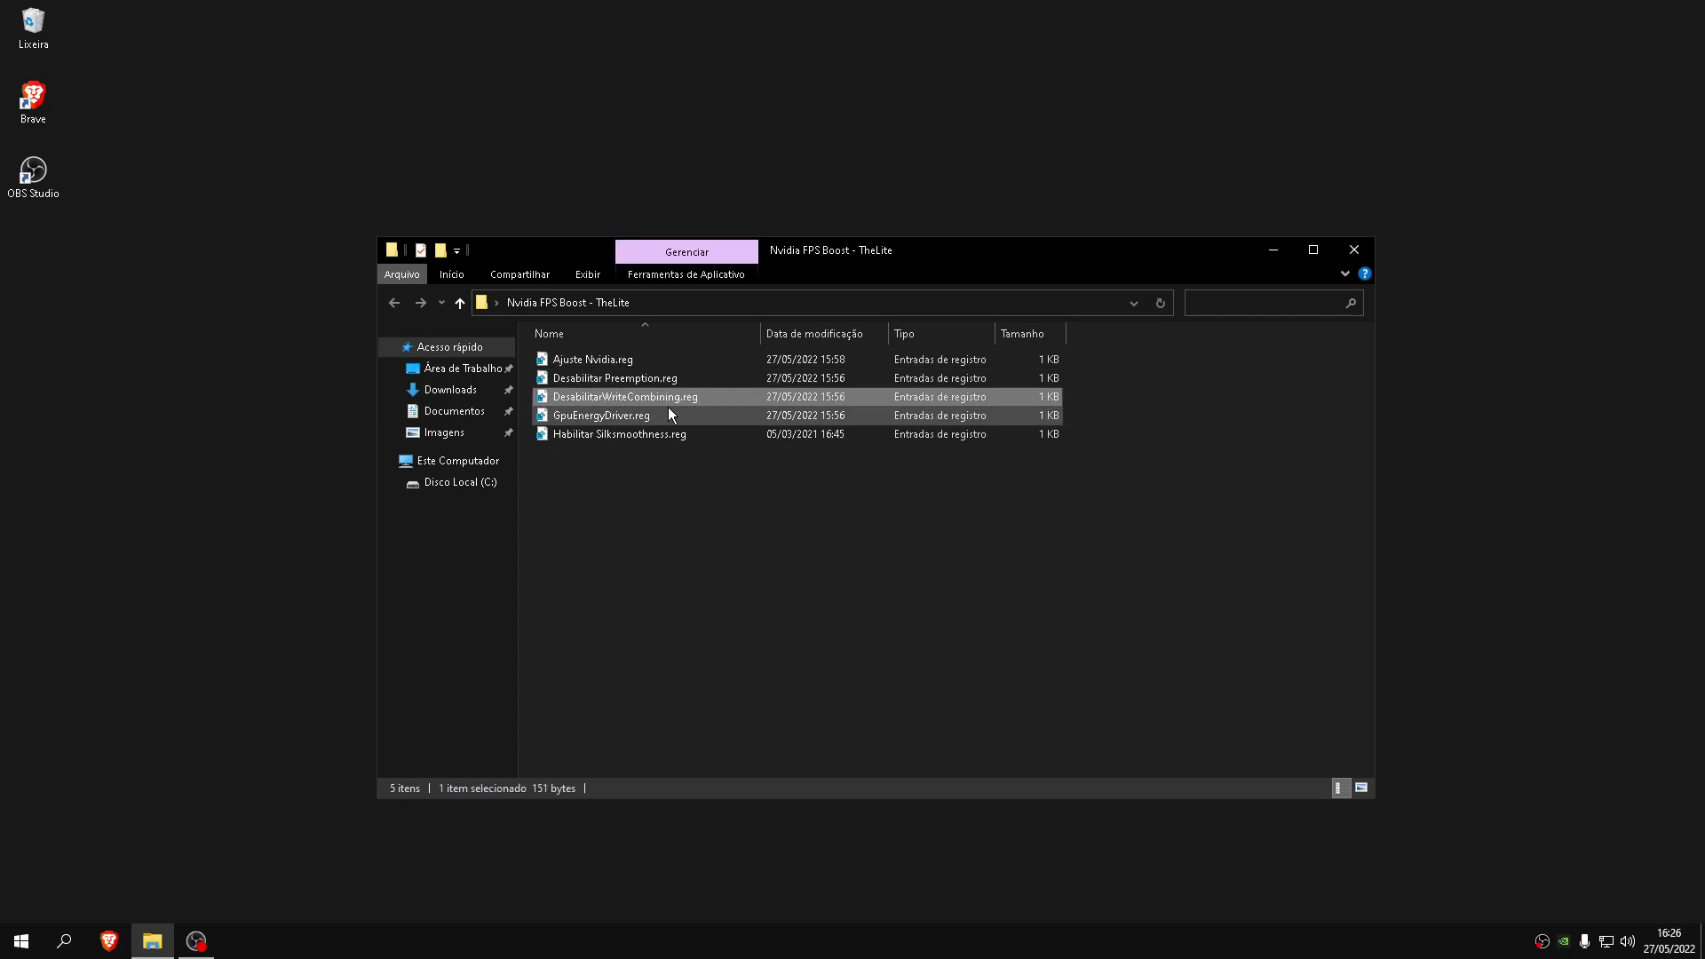
left_click(580, 418)
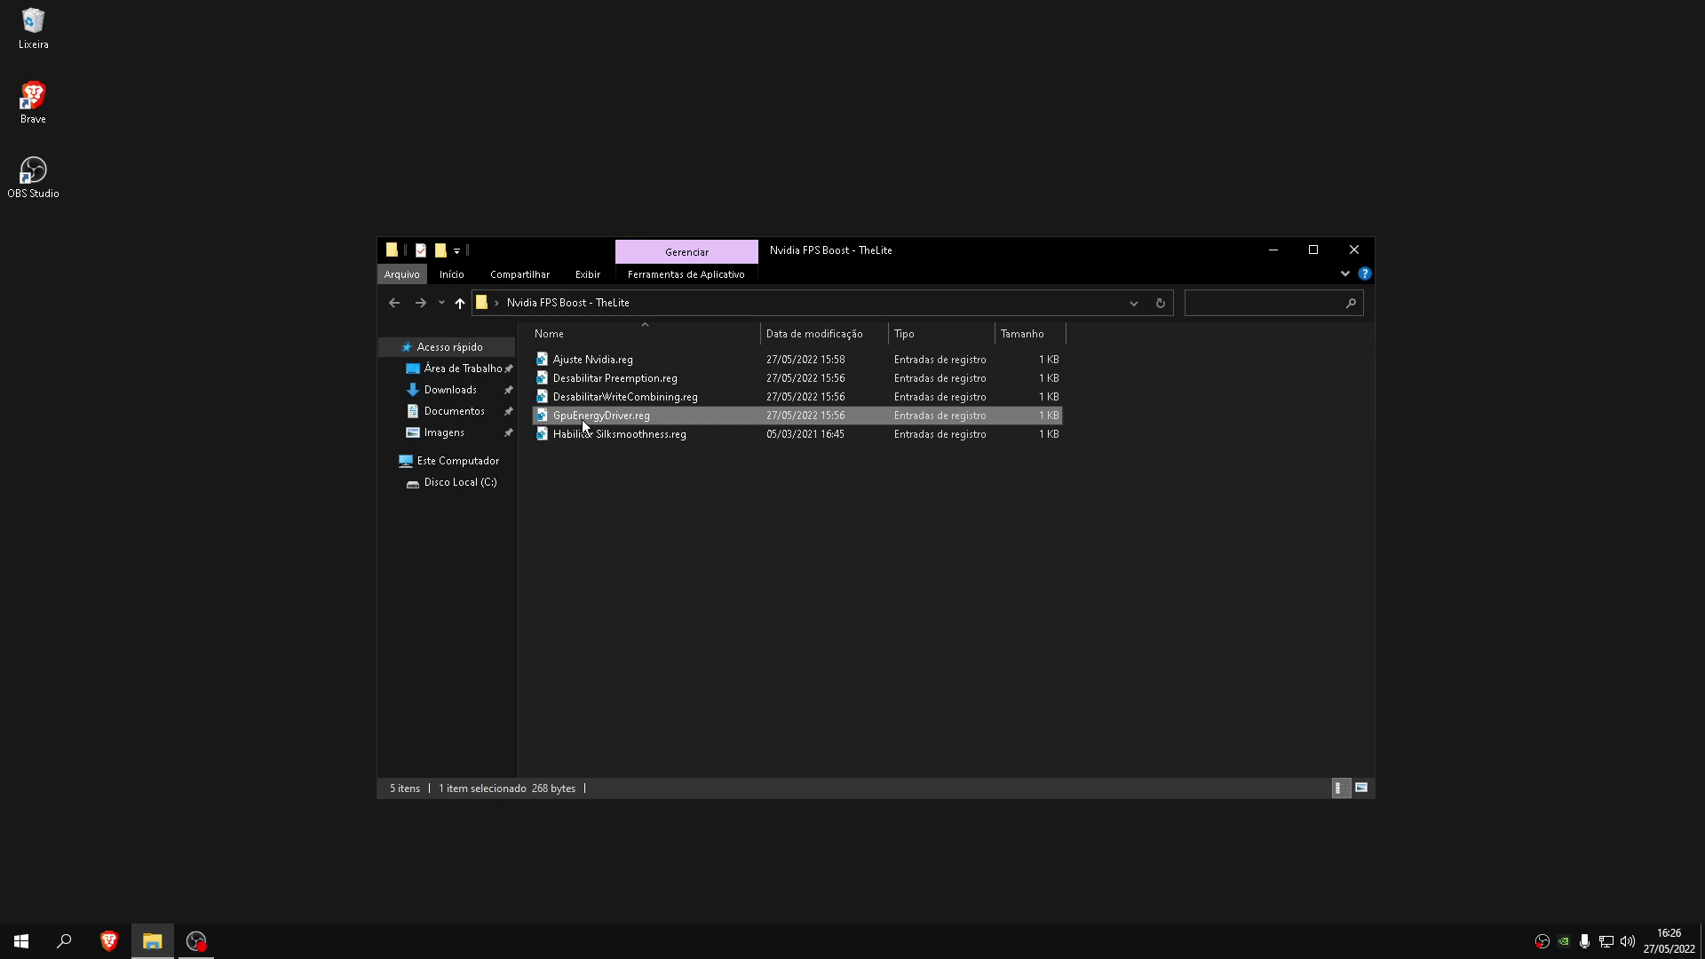
left_click(590, 433)
mouse_move(636, 437)
left_mouse_down()
mouse_move(673, 446)
mouse_move(636, 451)
left_mouse_up()
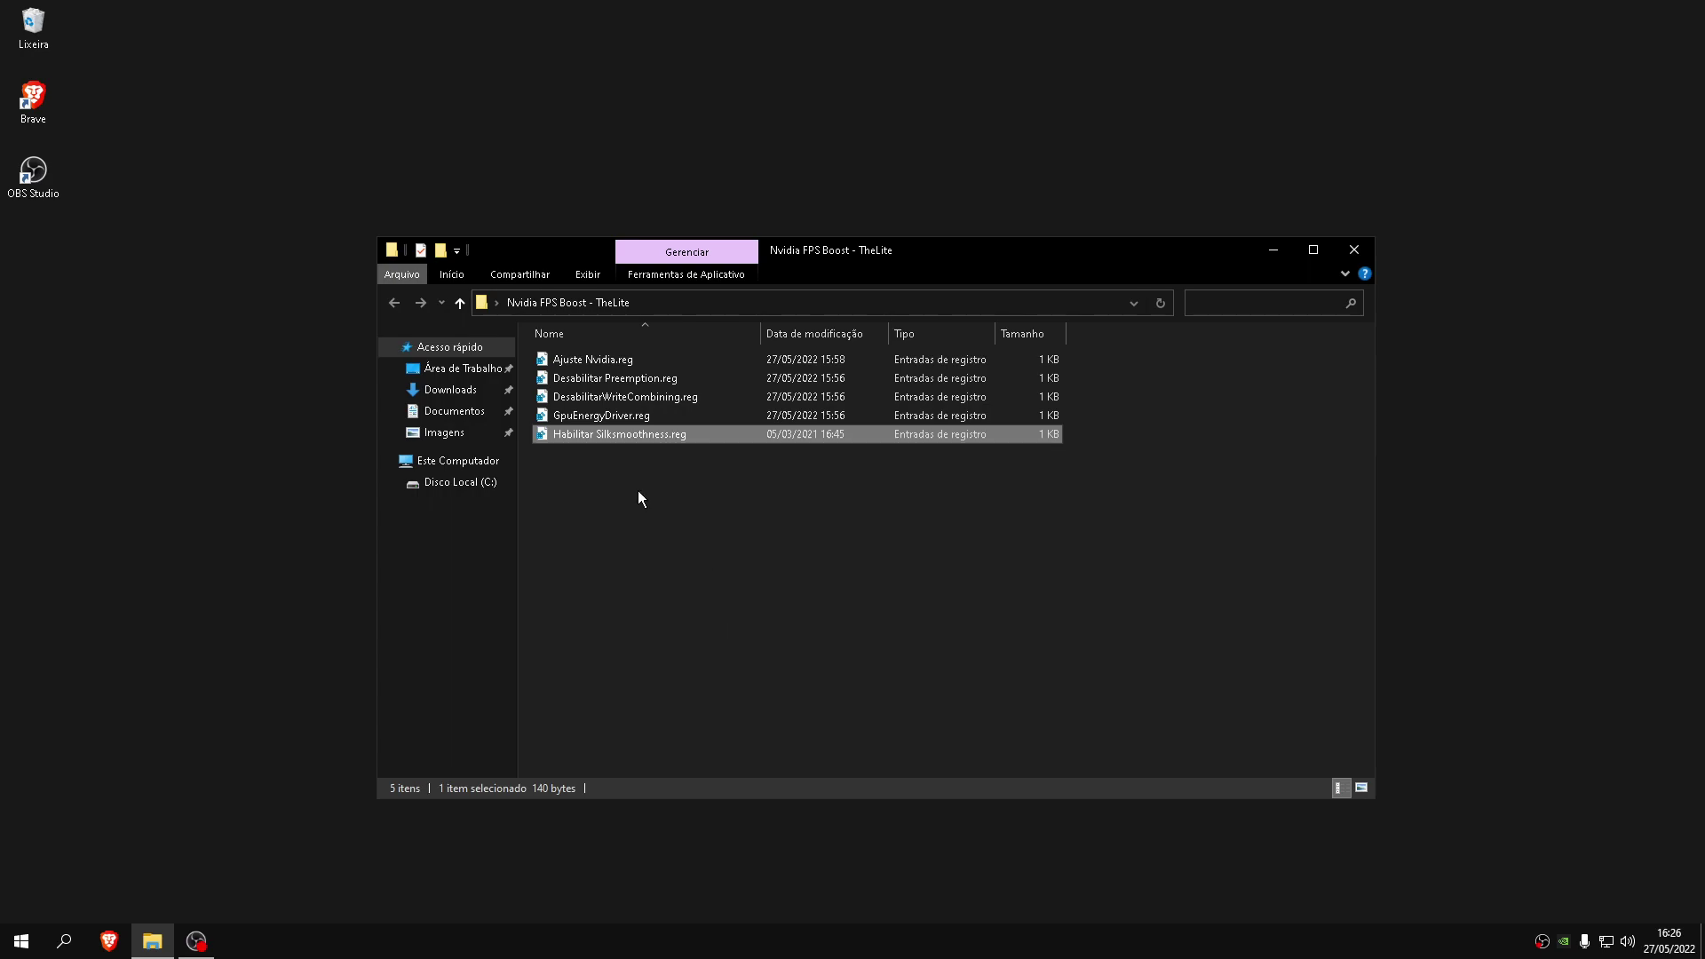
left_click_drag(704, 515, 594, 336)
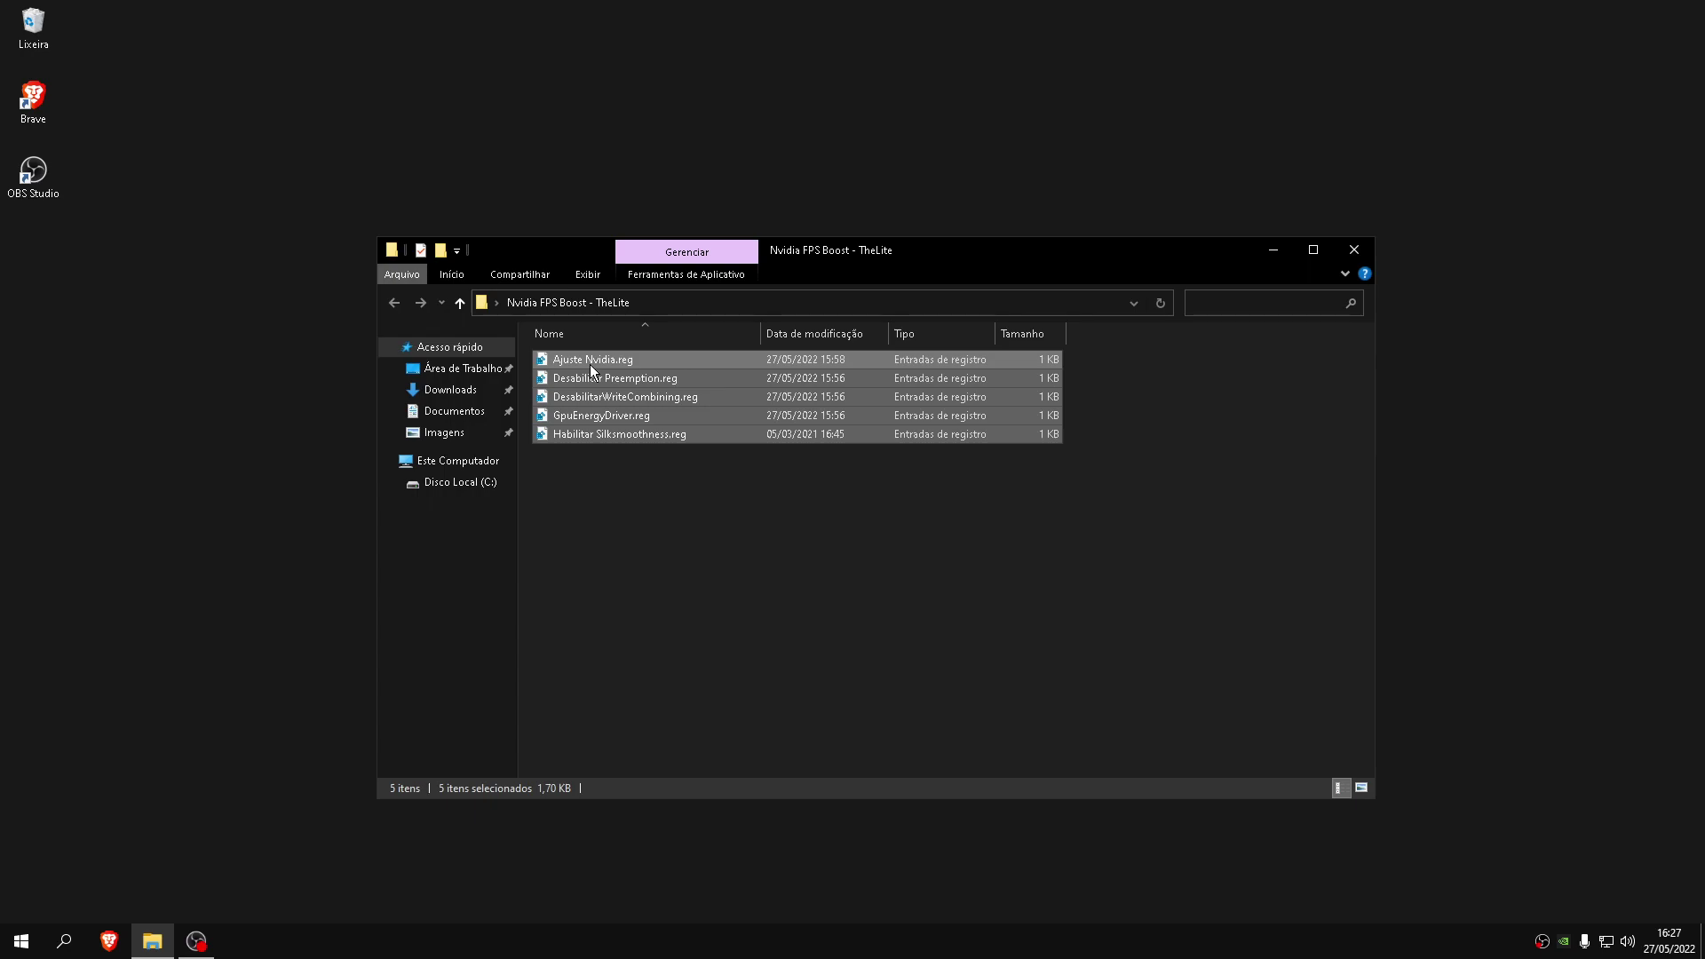
Merge Ajuste Nvidia.reg and Desabilitar Preemption.reg into the registry
double_click(589, 364)
left_click(986, 495)
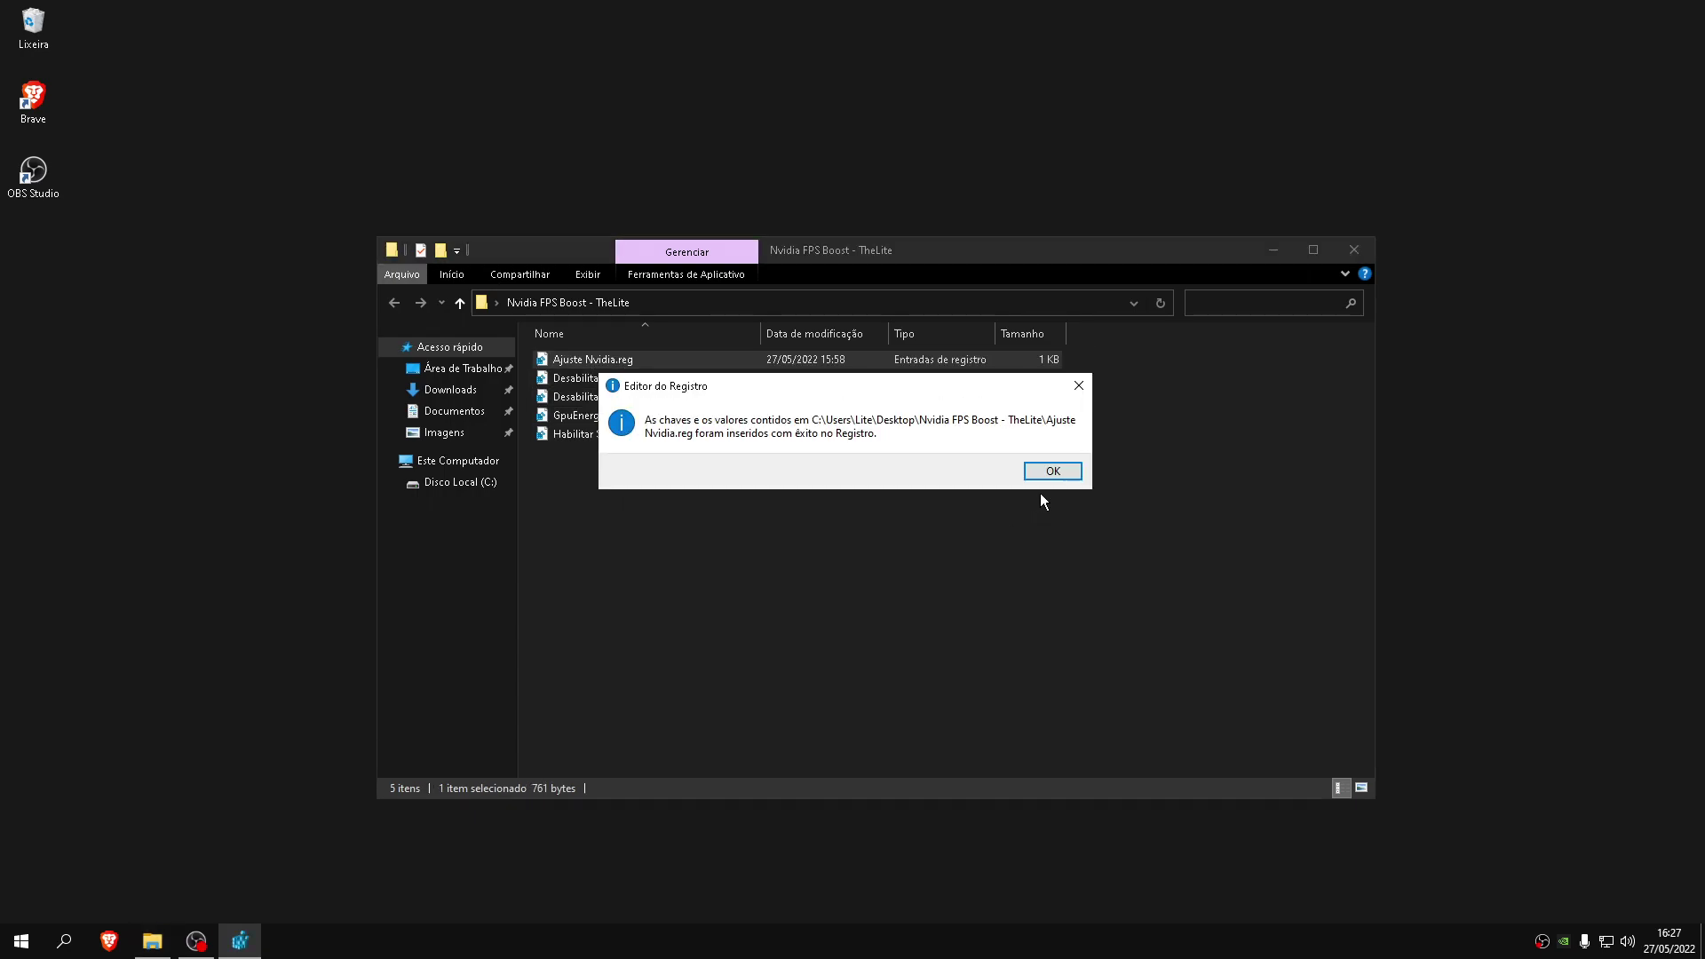
left_click(1051, 468)
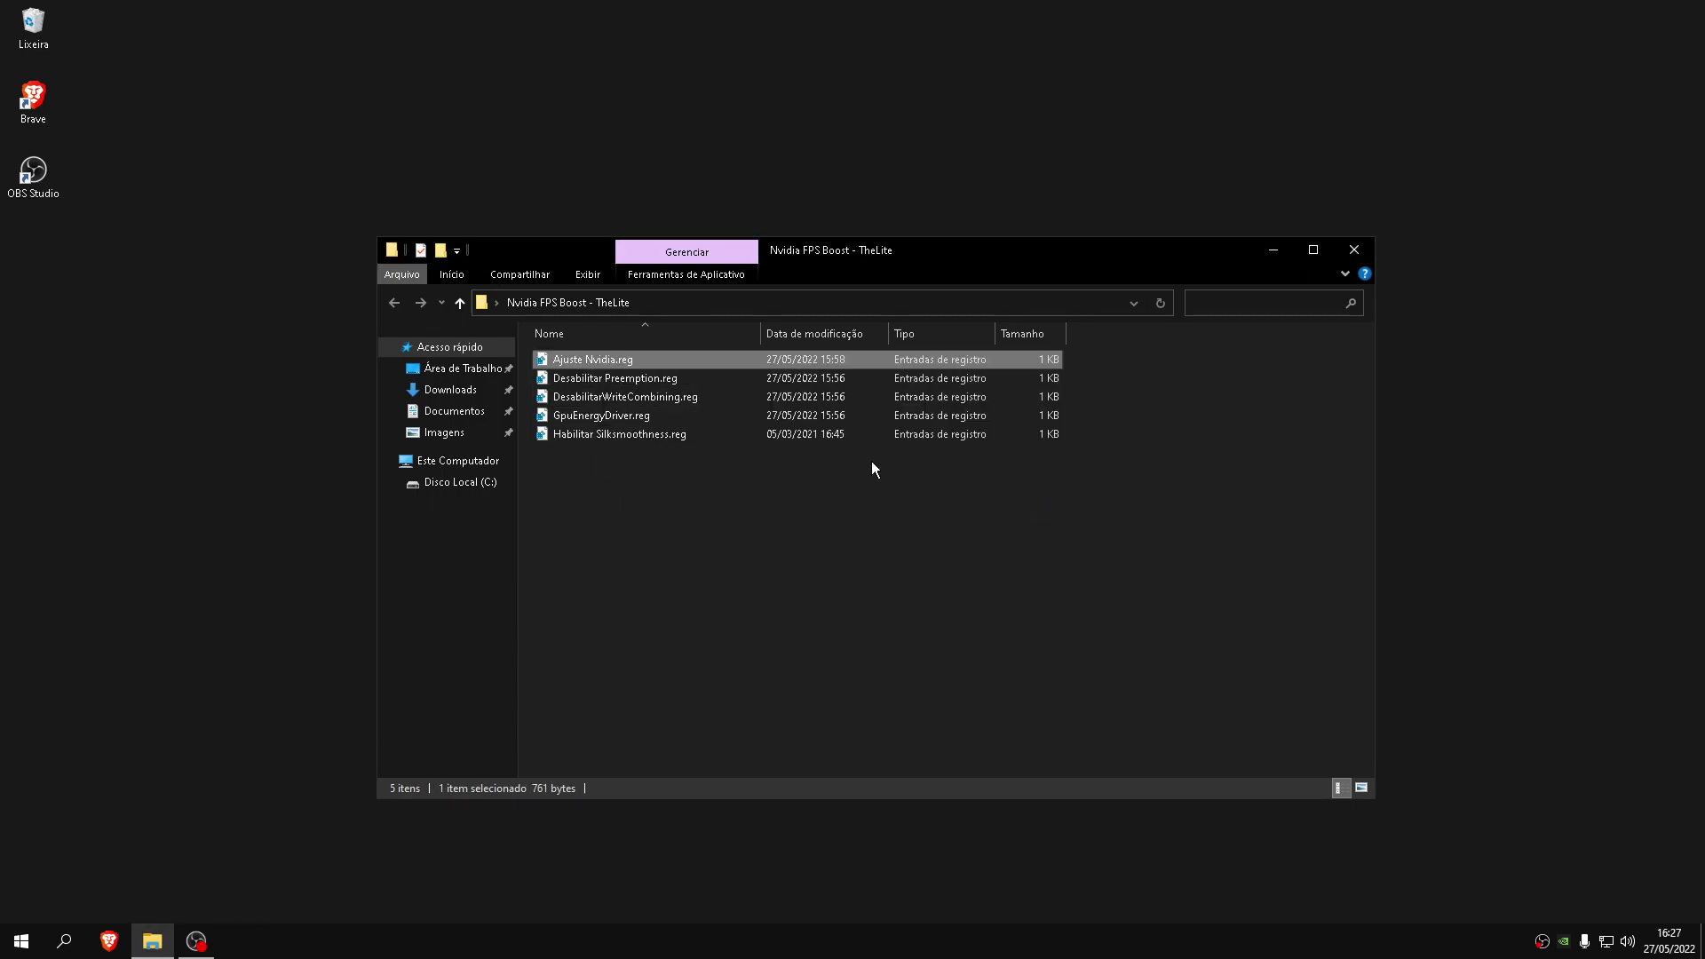
double_click(585, 385)
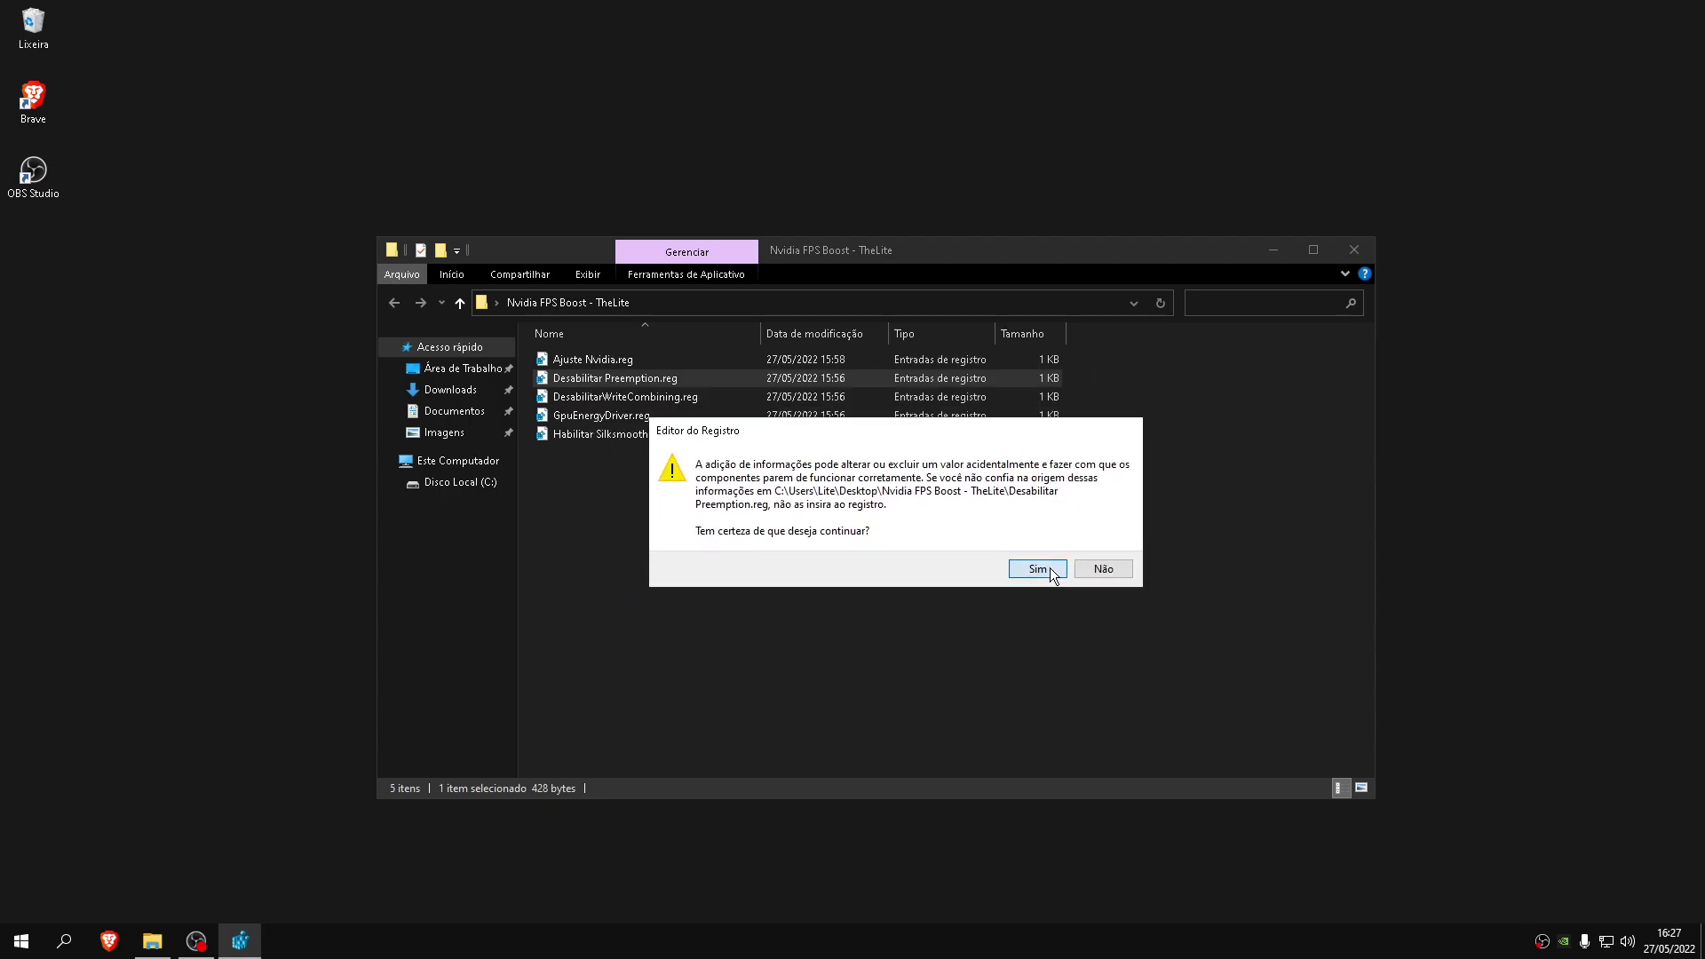
left_click(1037, 569)
left_click(1055, 470)
Merge DesabilitarWriteCombining.reg and GpuEnergyDriver.reg into the registry
left_click(601, 396)
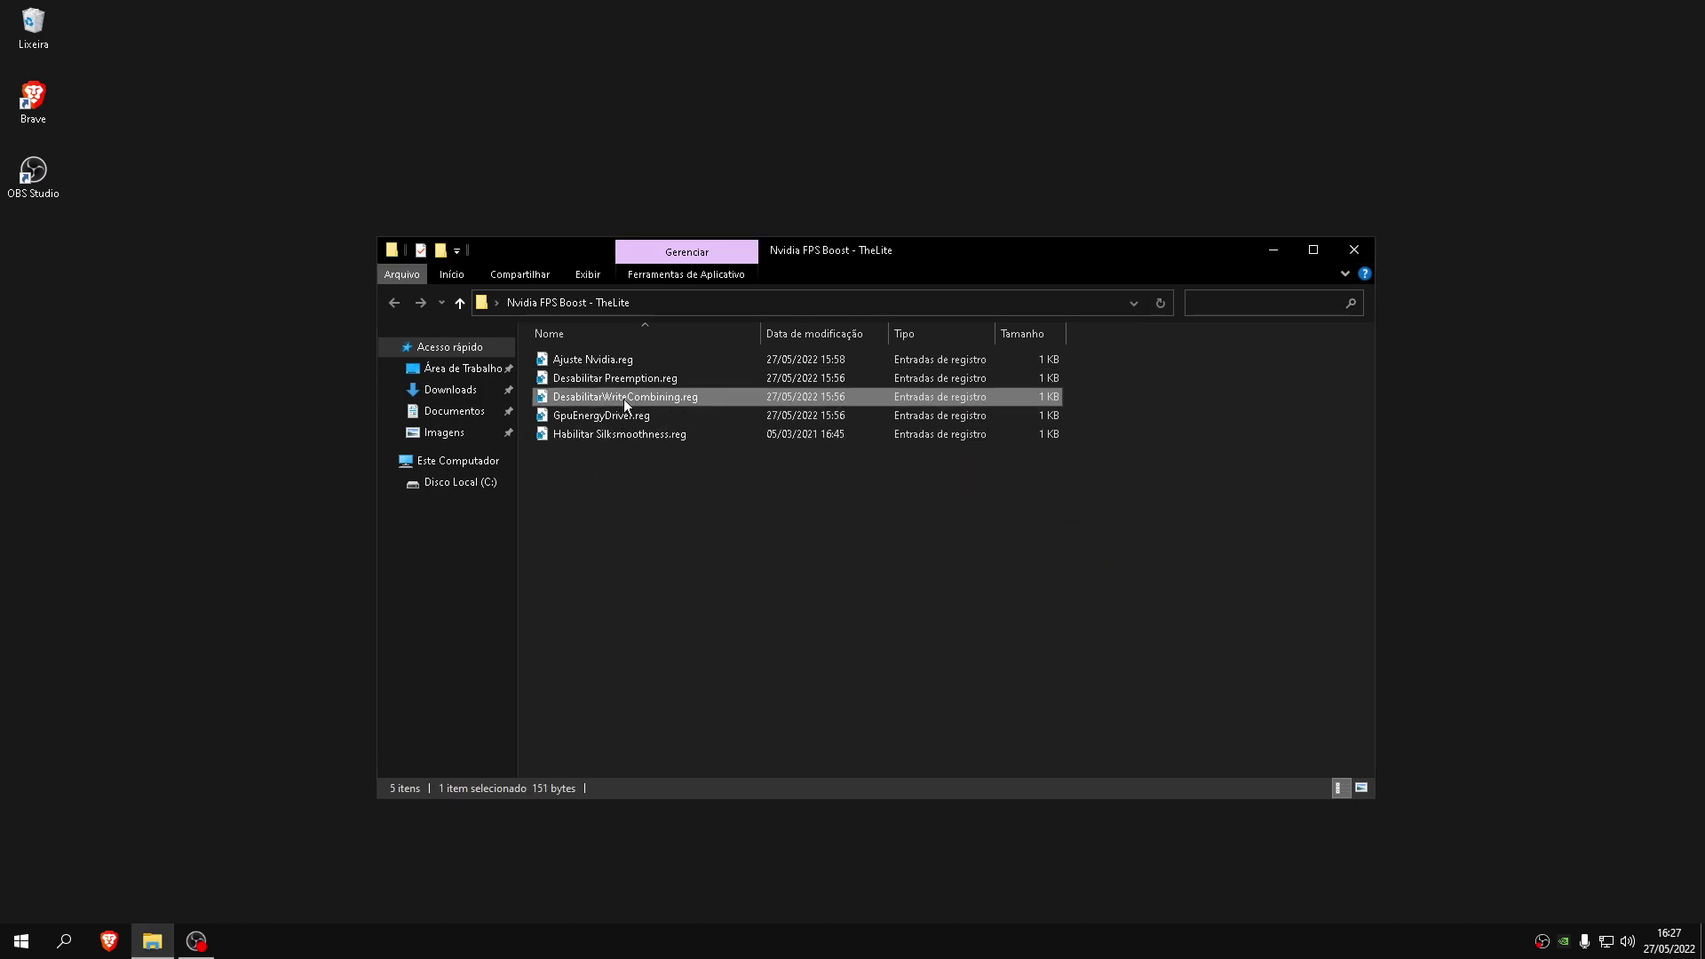
double_click(636, 398)
left_click(996, 500)
left_click(1049, 476)
double_click(601, 416)
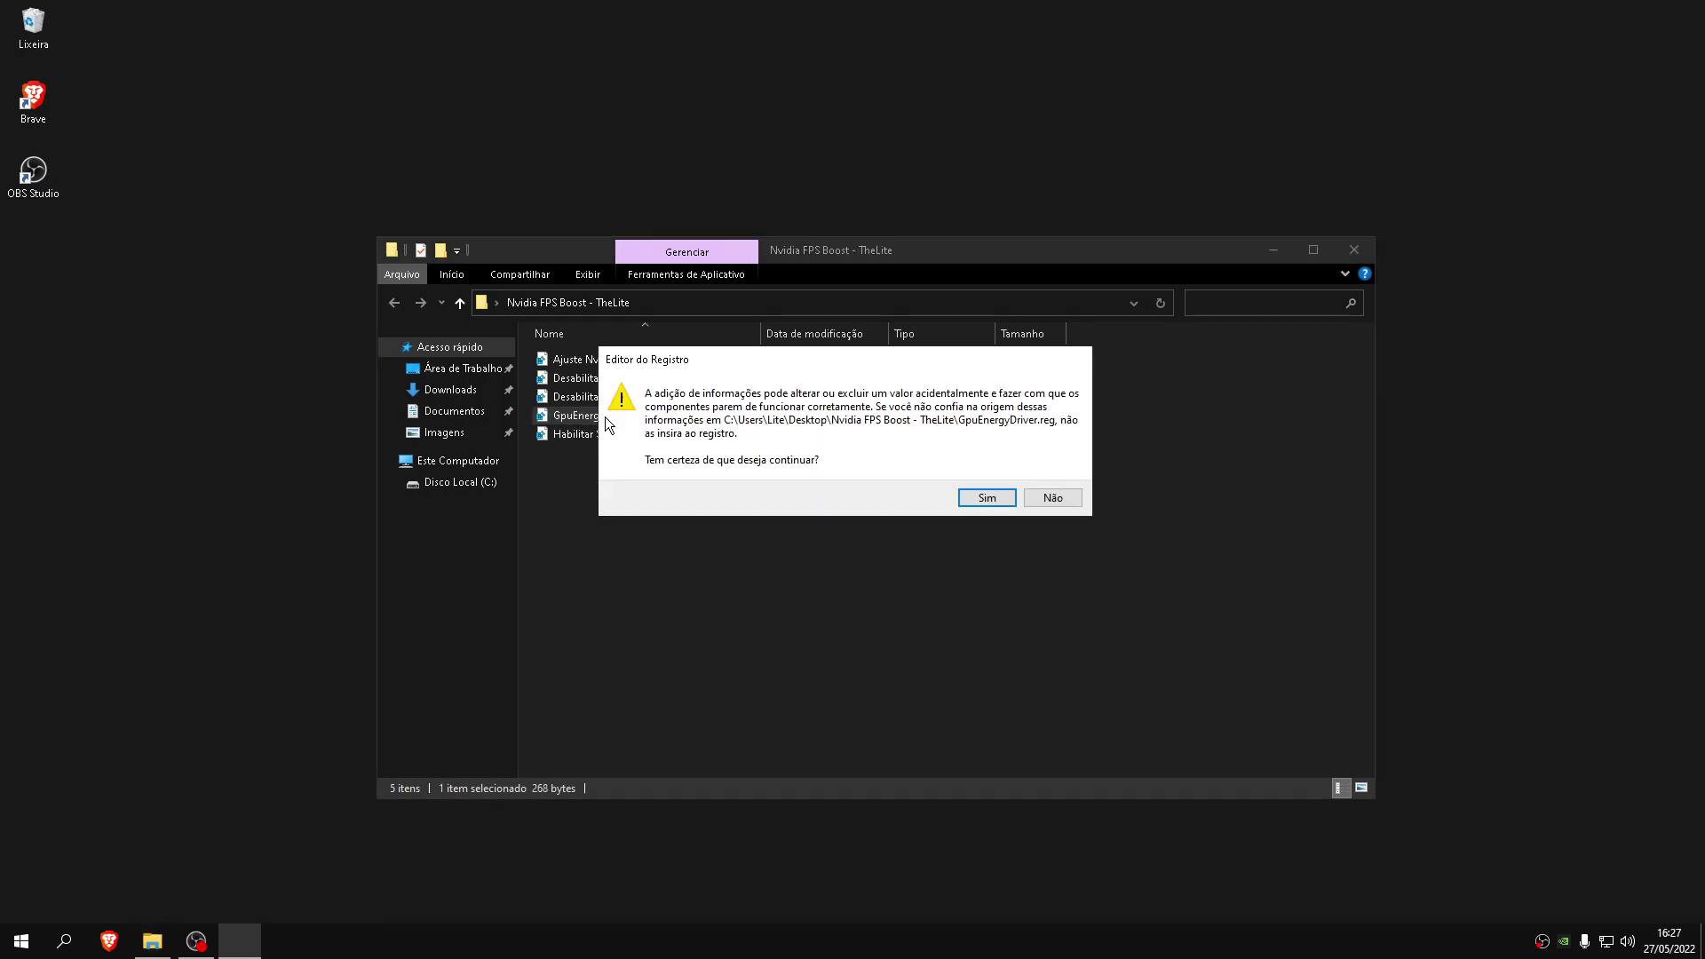
left_click_drag(776, 359, 782, 449)
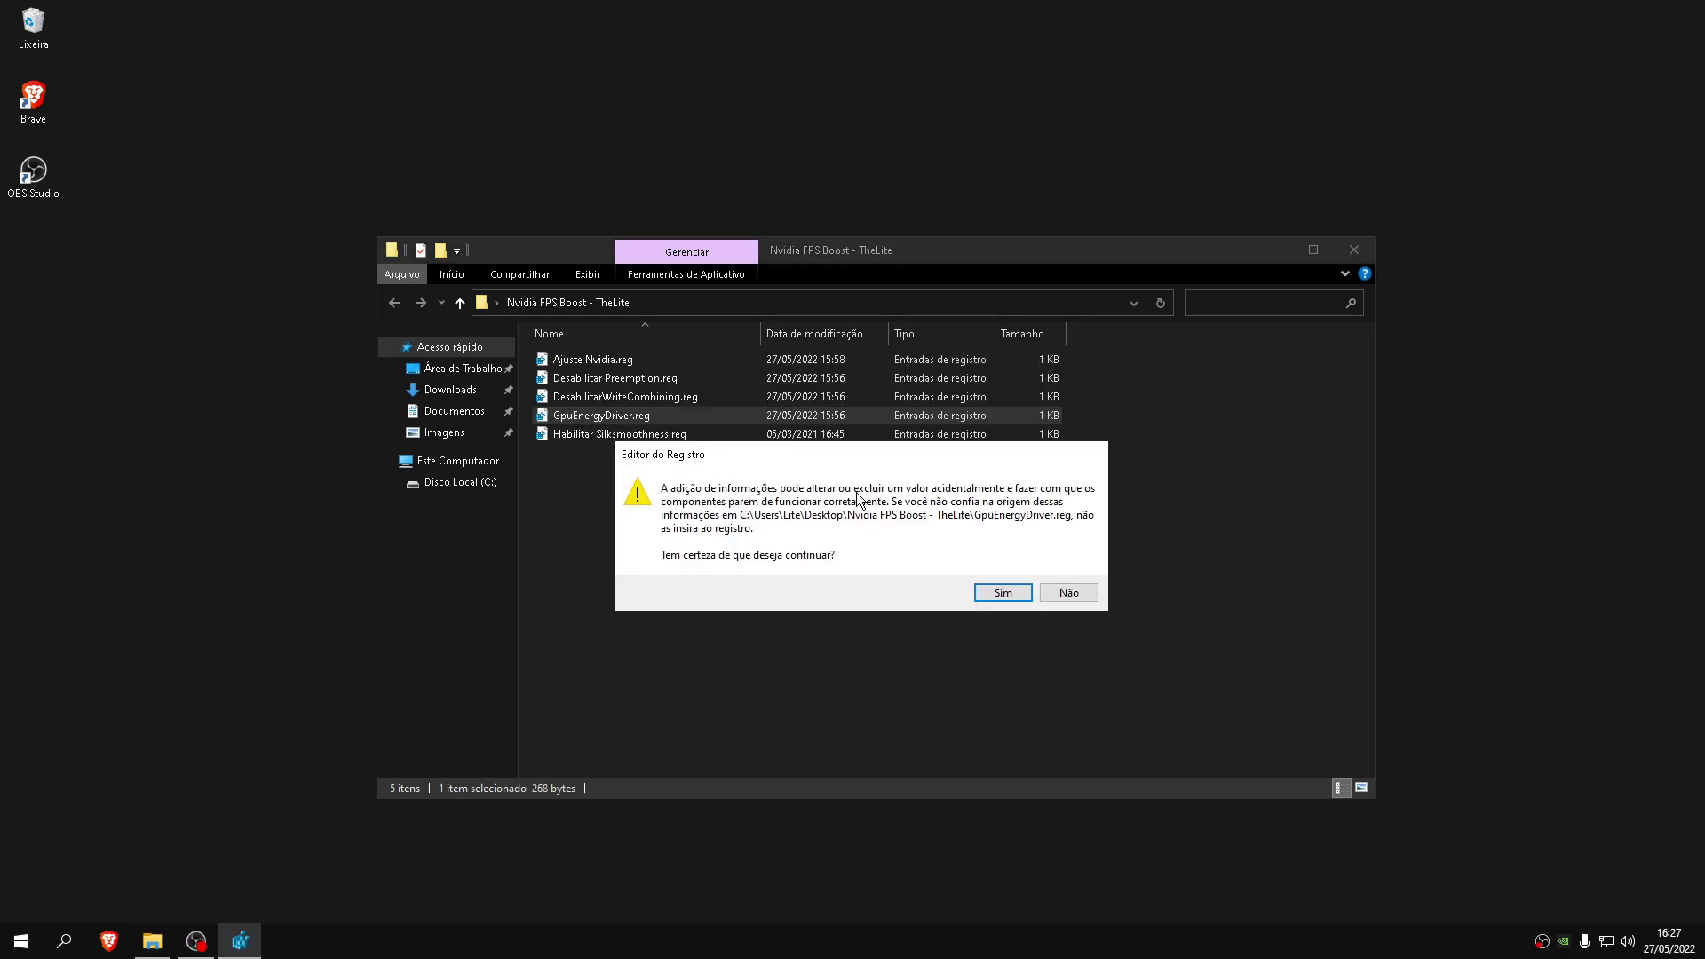
left_click(1003, 593)
left_click(1044, 475)
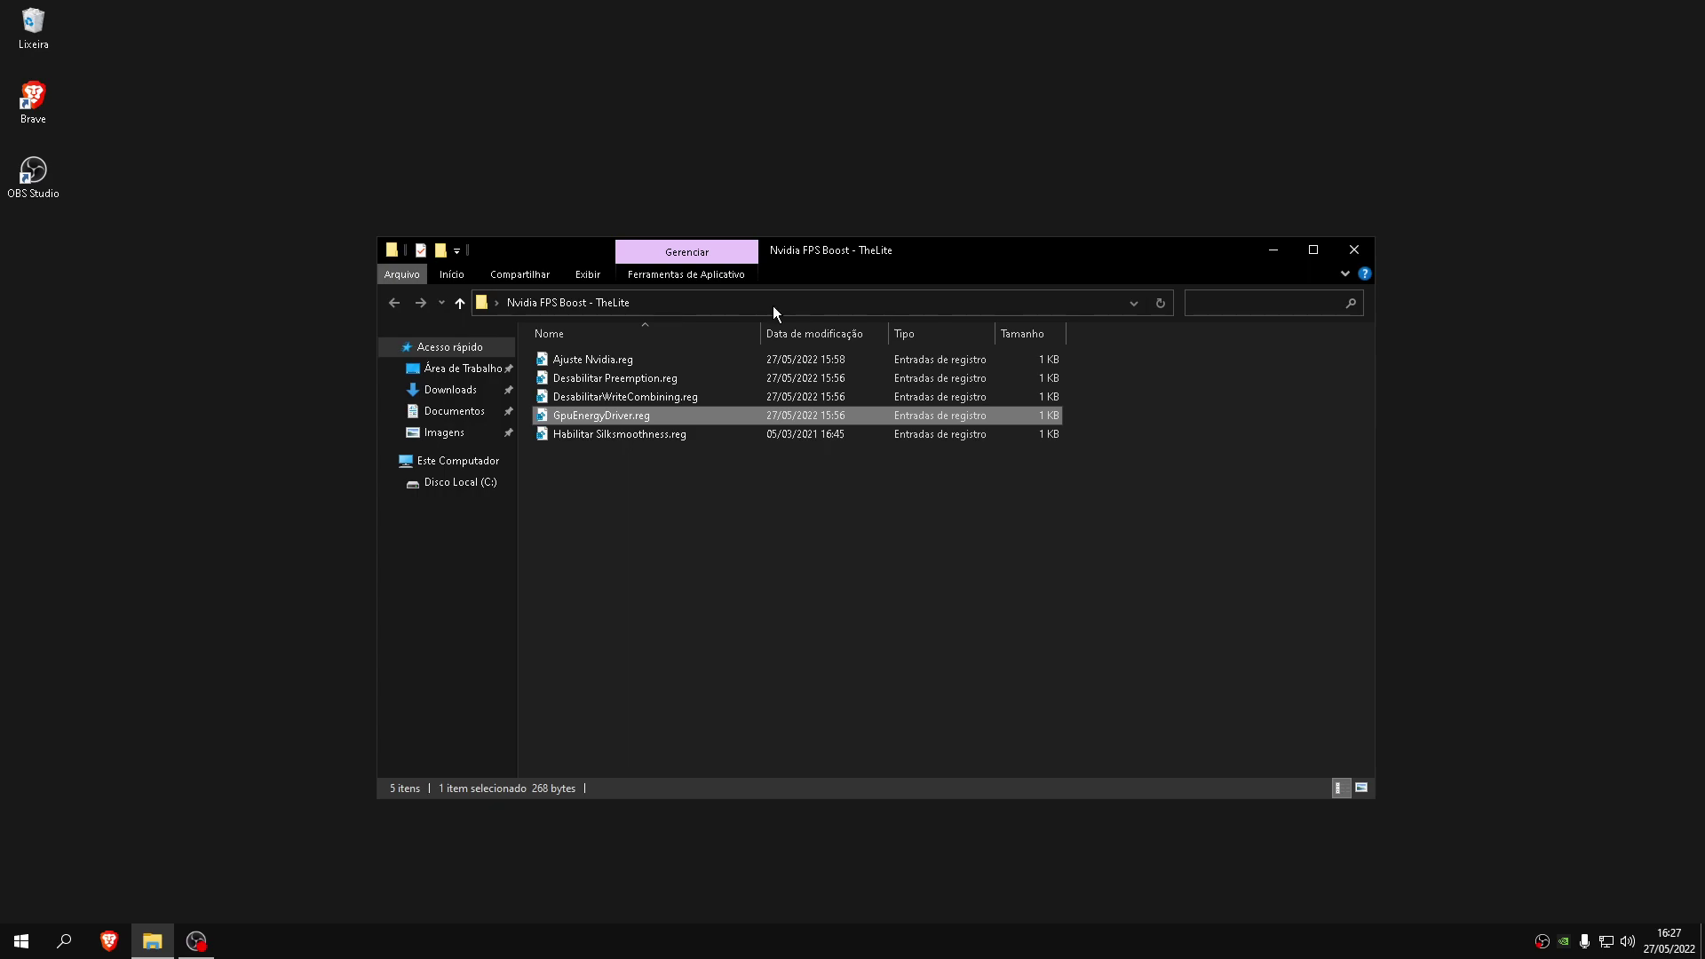
Merge Habilitar Silksmoothness.reg into the registry
double_click(674, 439)
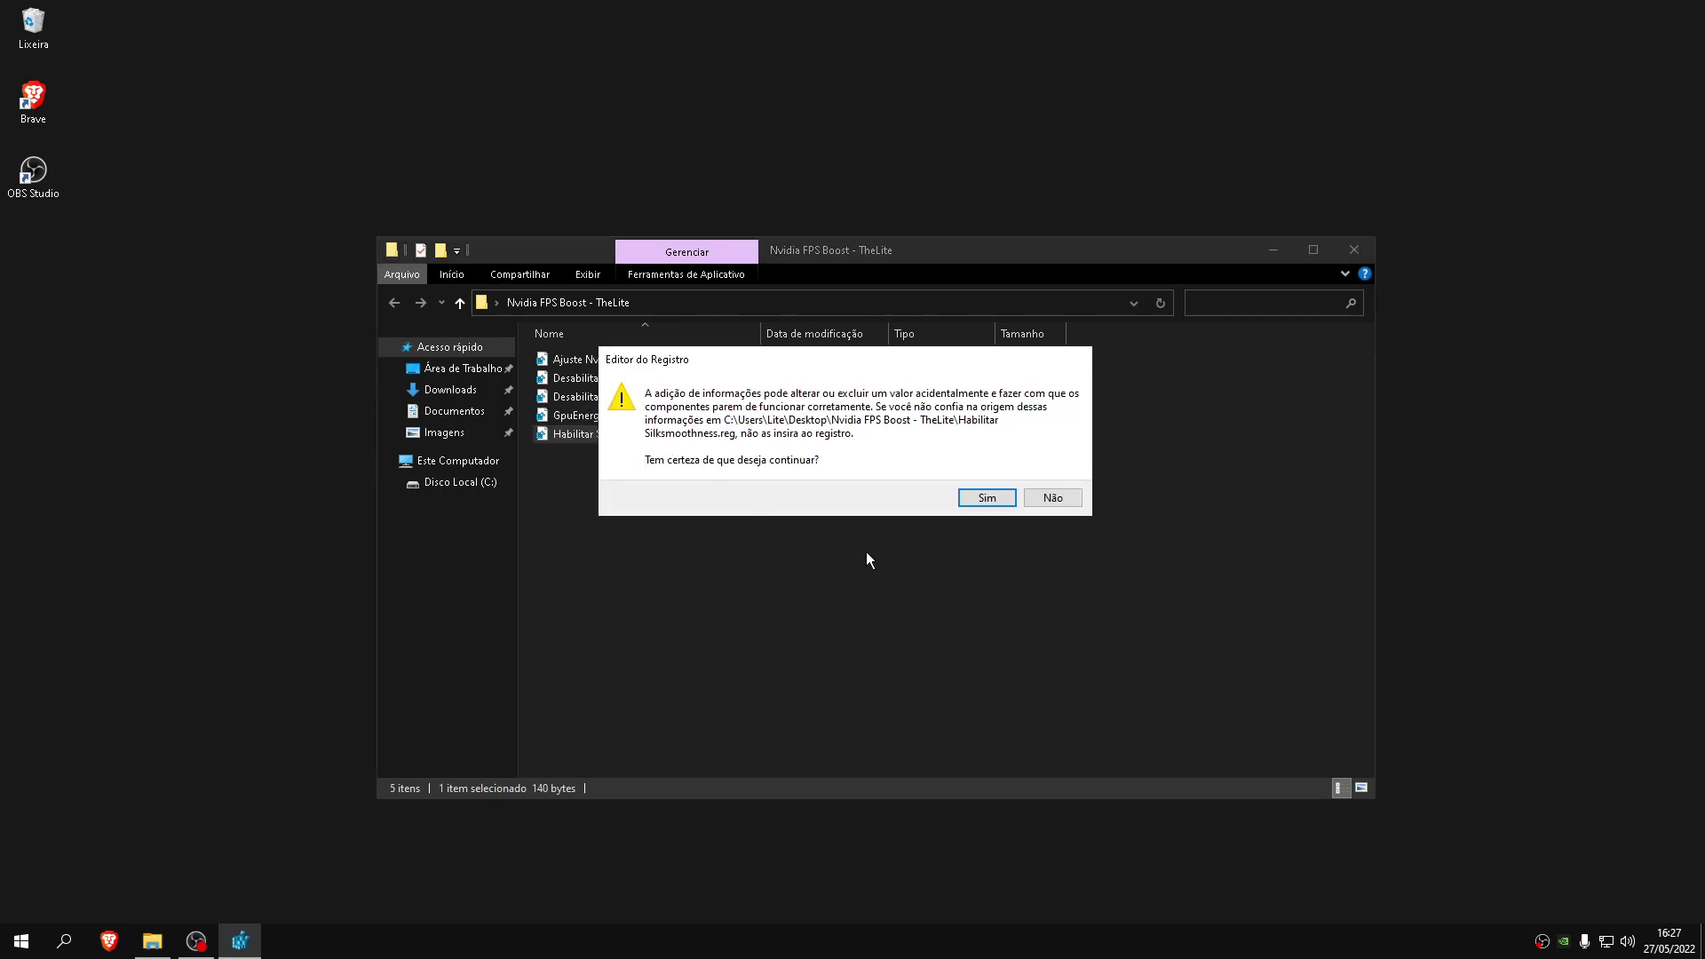
left_click(977, 499)
key("Return")
left_click_drag(887, 488, 847, 530)
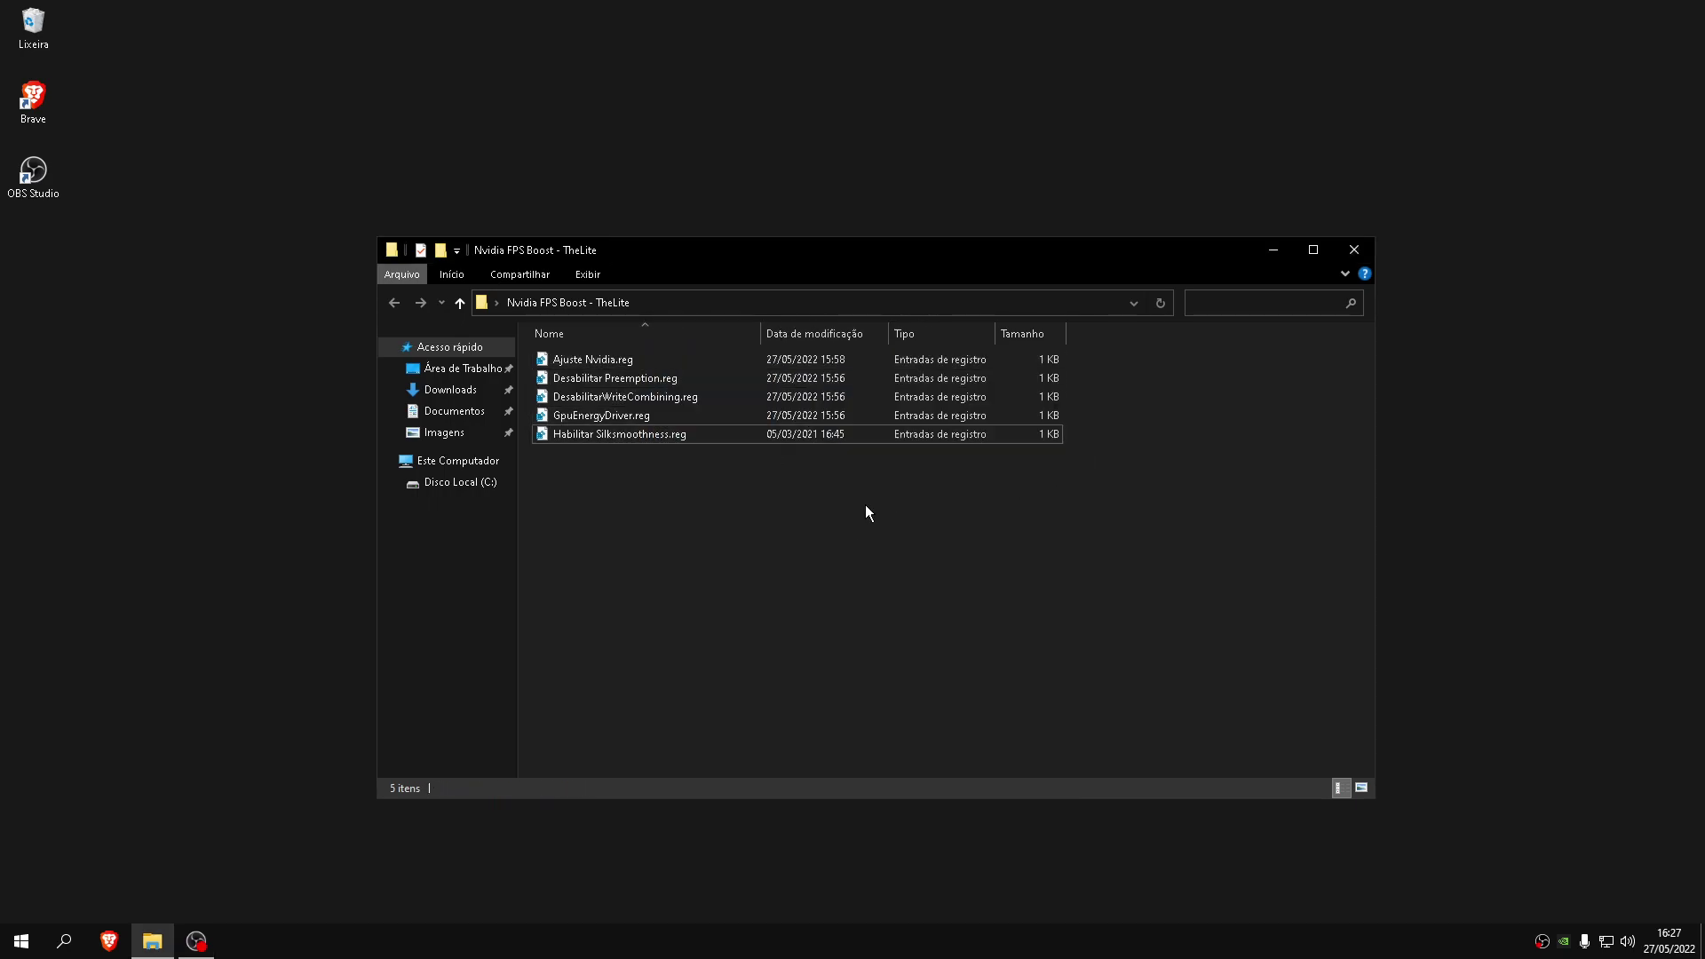
Close the TheLite folder and open NVIDIA Control Panel's Manage 3D settings page
left_click(1353, 250)
right_click(959, 460)
left_click(1015, 606)
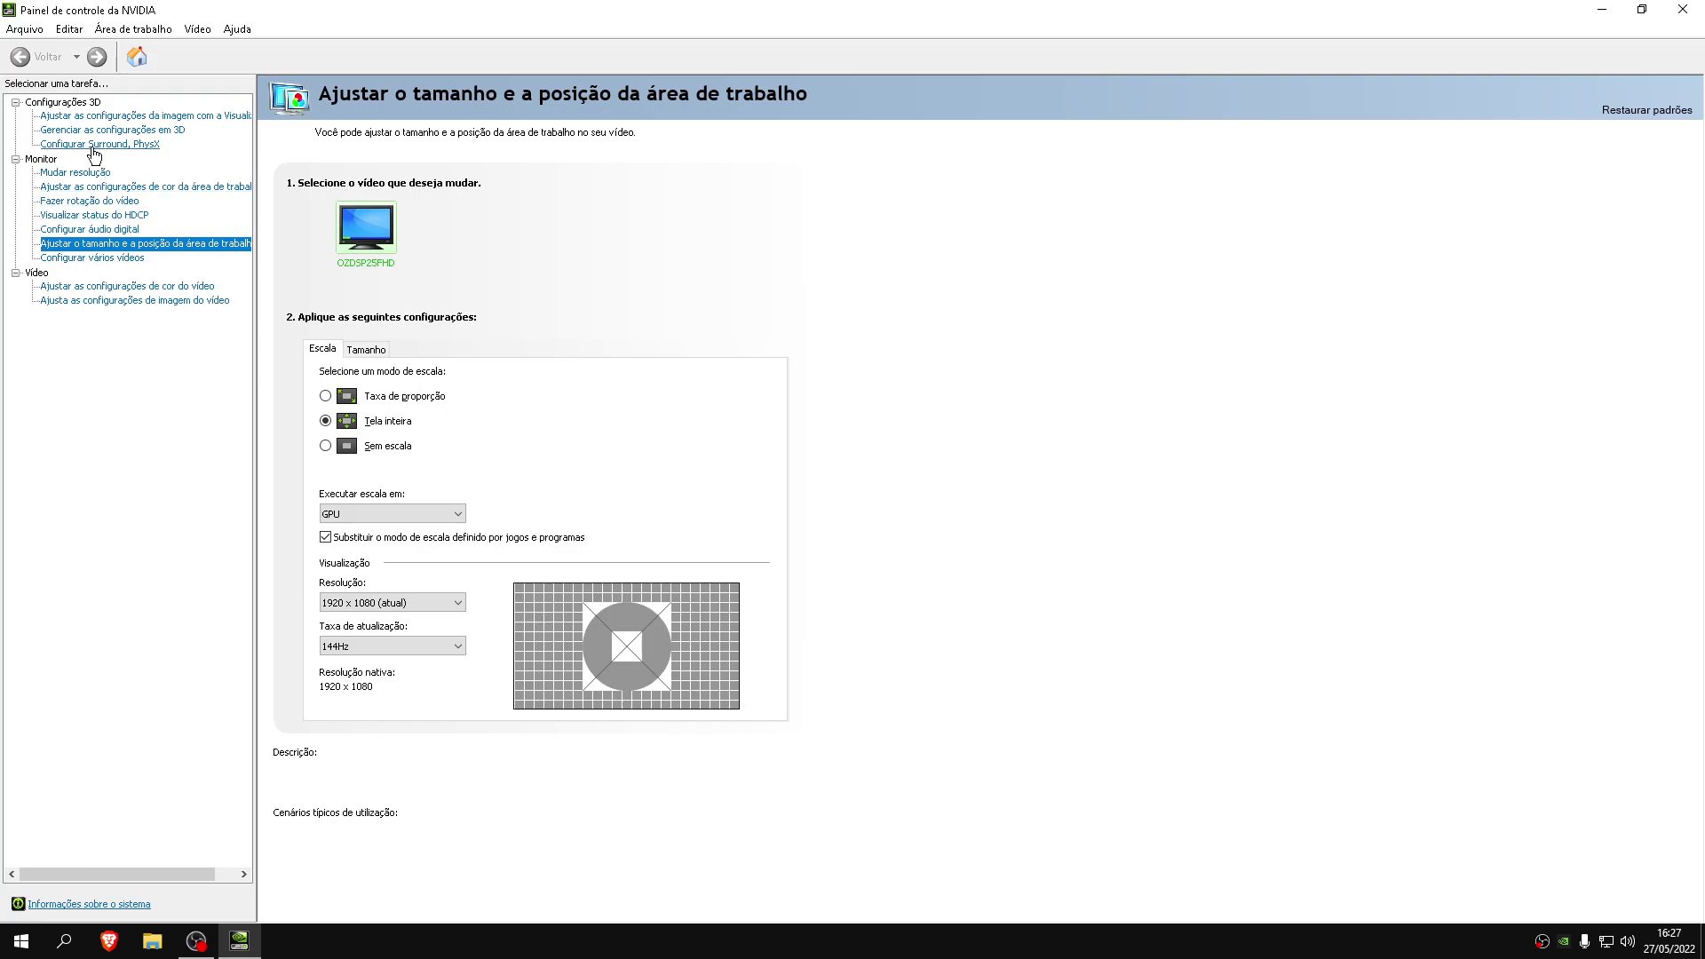
left_click(151, 130)
scroll(590, 403, "down", 5)
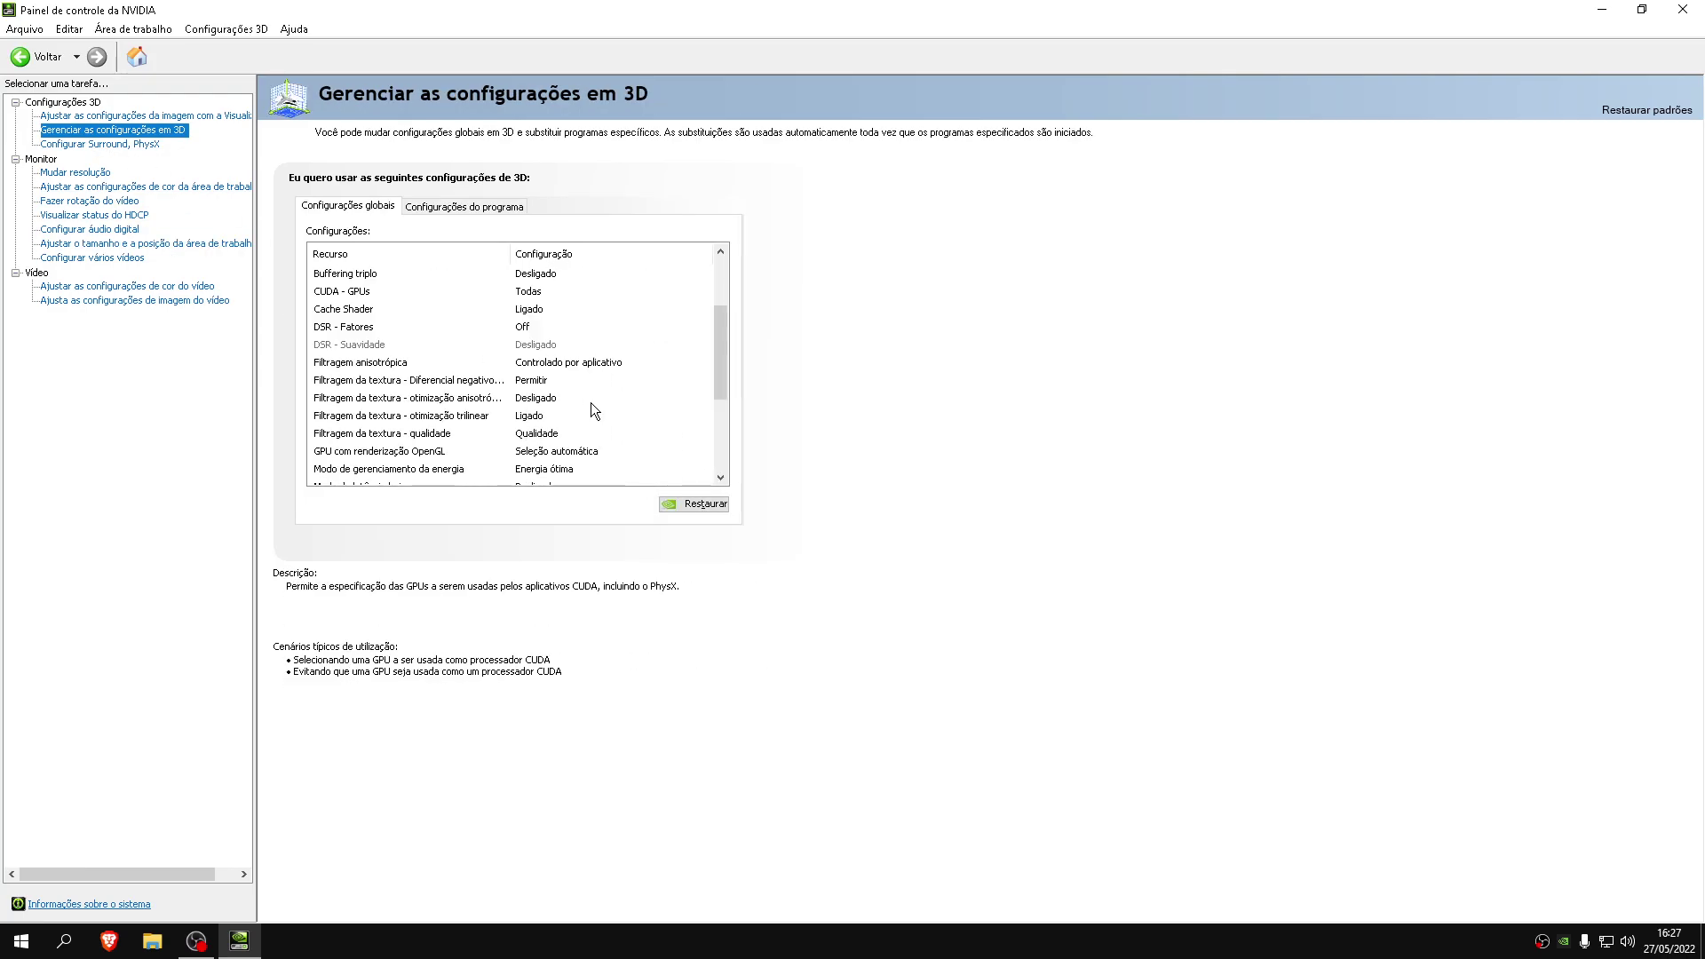
scroll(590, 402, "down", 1)
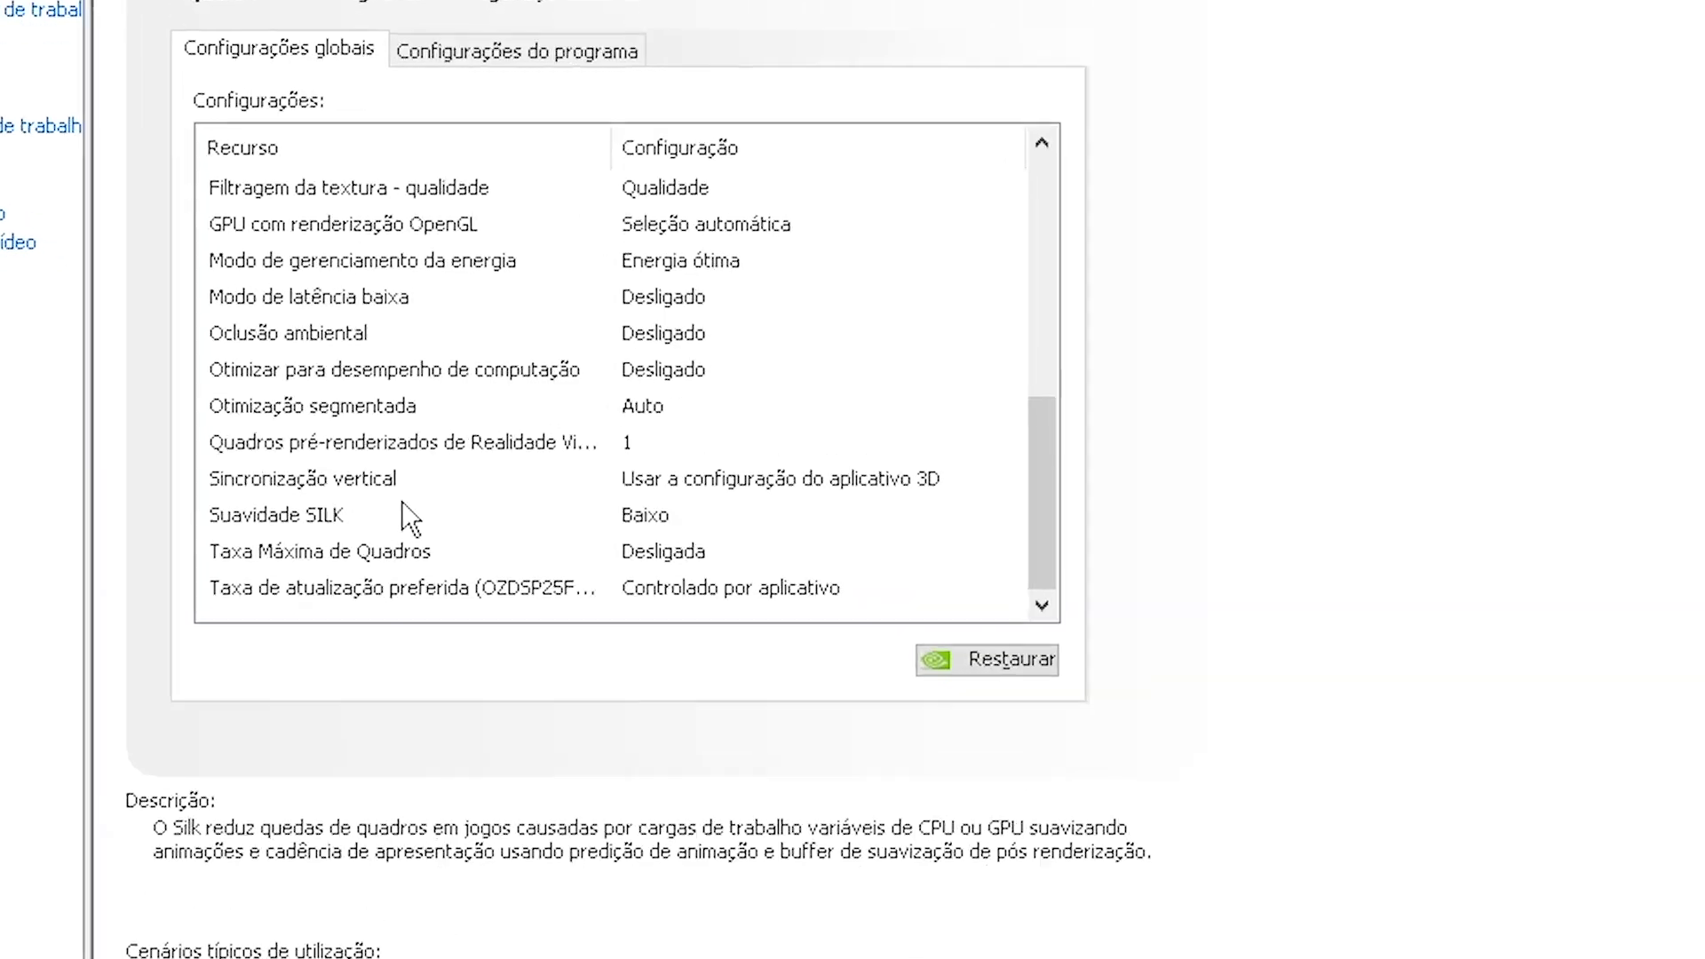
Set the global Suavidade SILK smoothness to Ultra
left_click(337, 520)
left_click(639, 524)
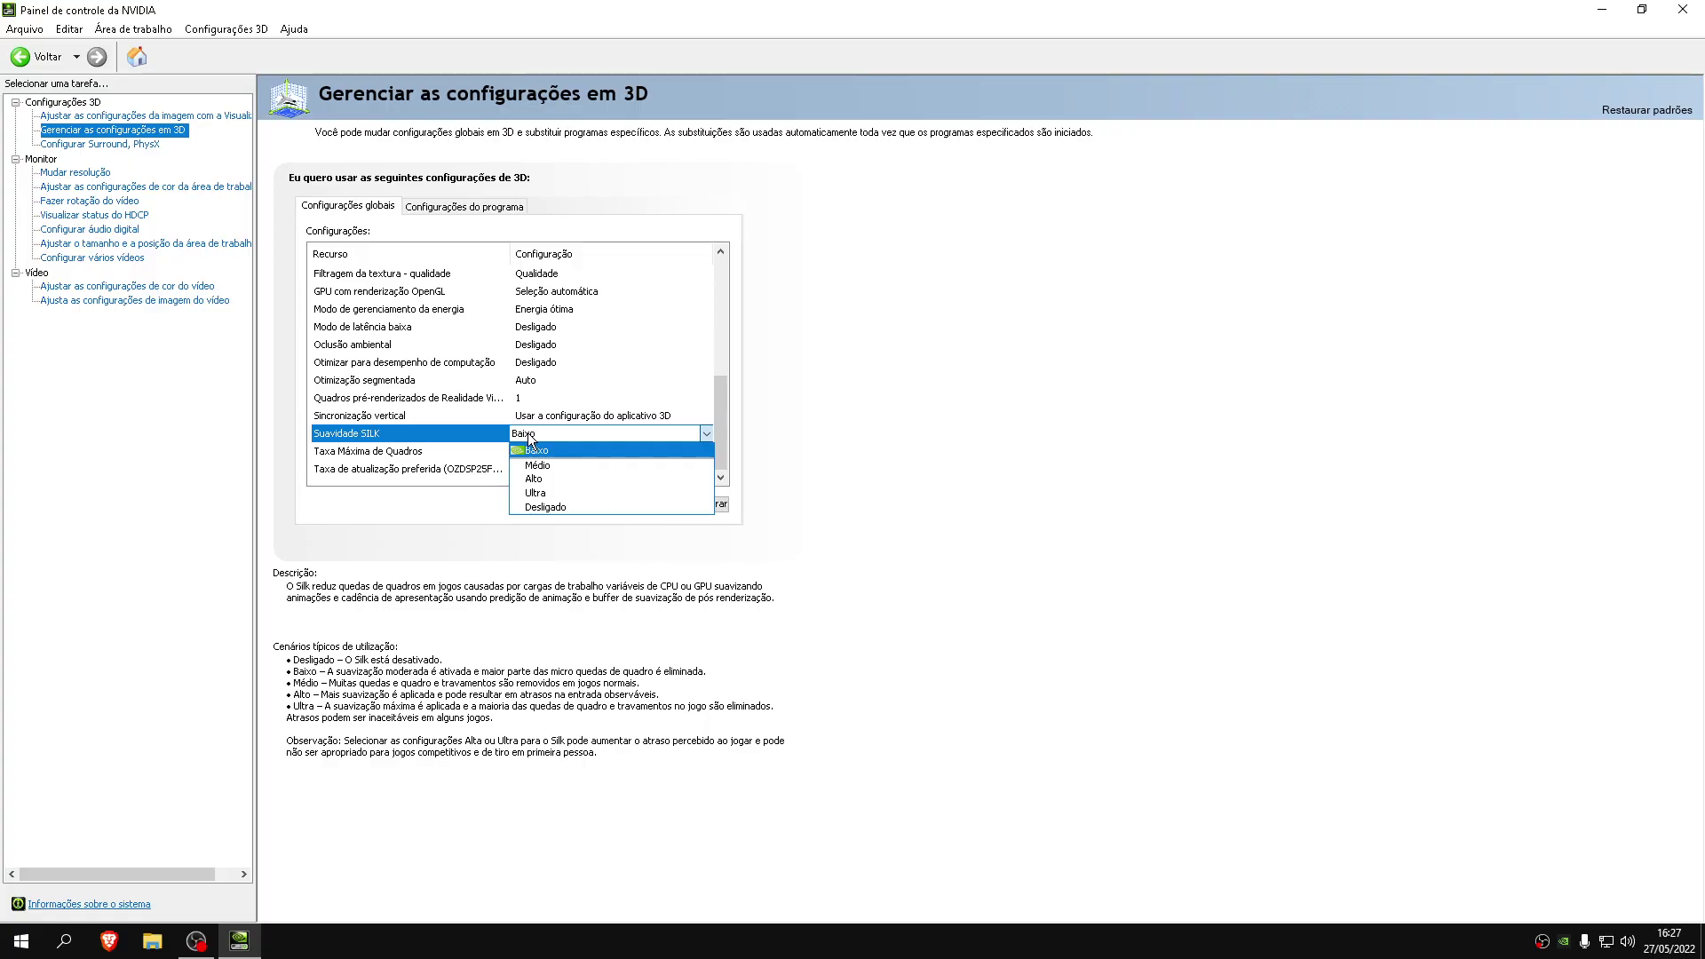
left_click(541, 492)
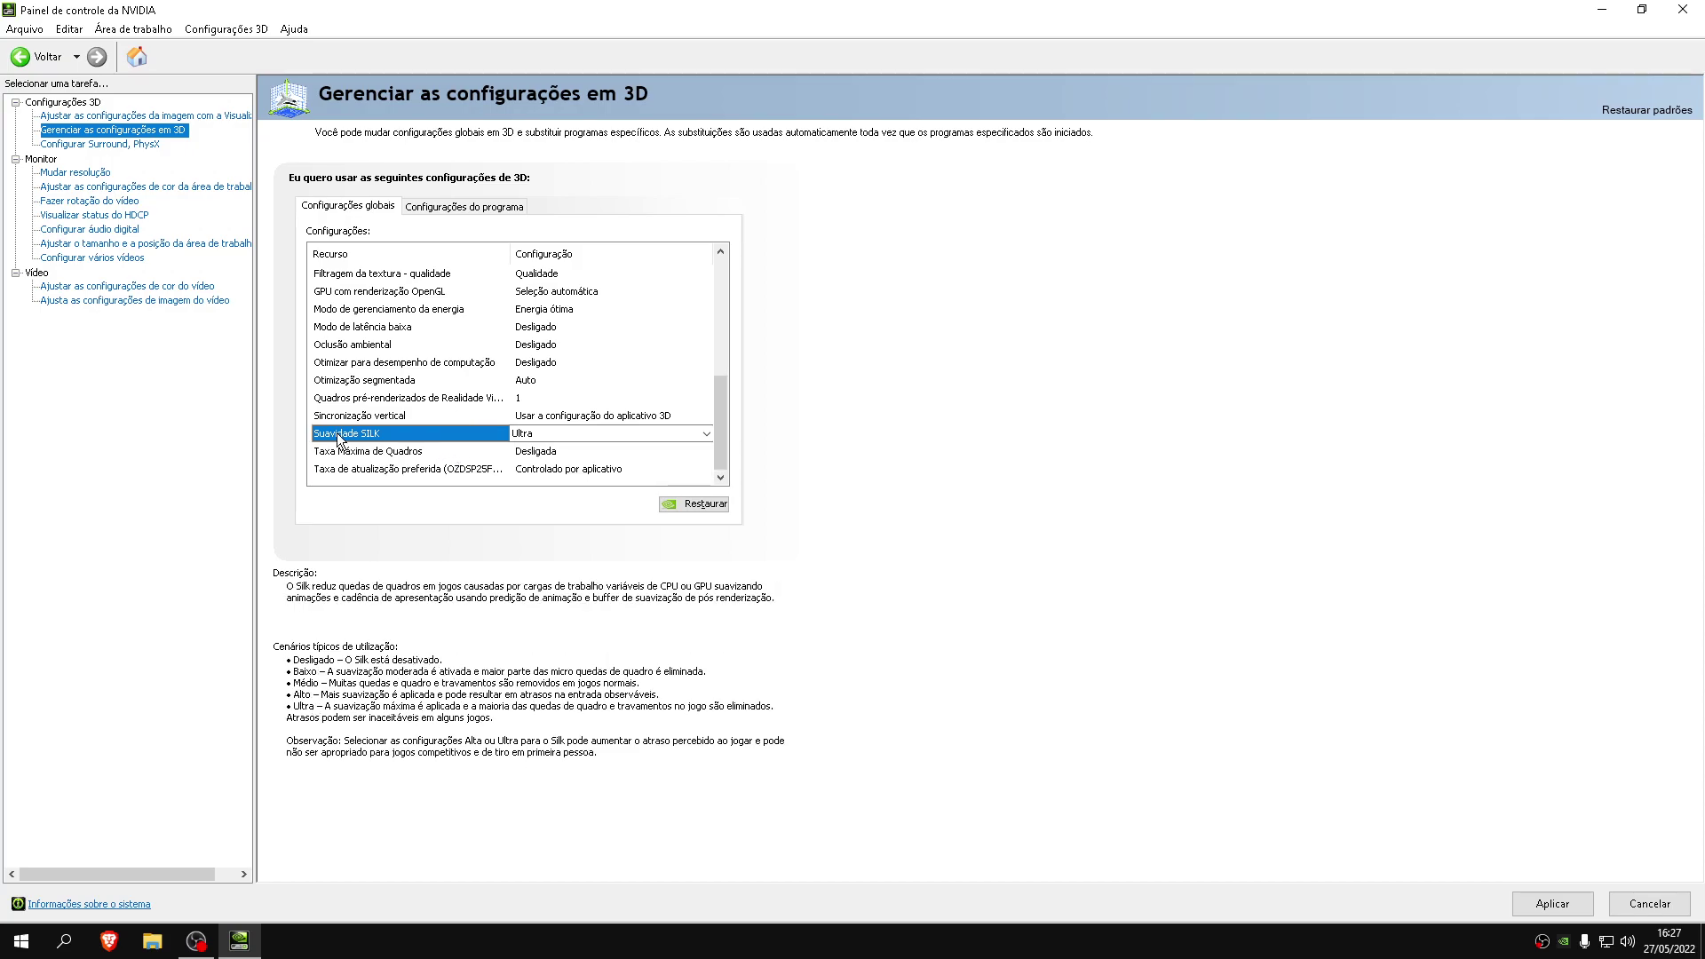
left_click(541, 434)
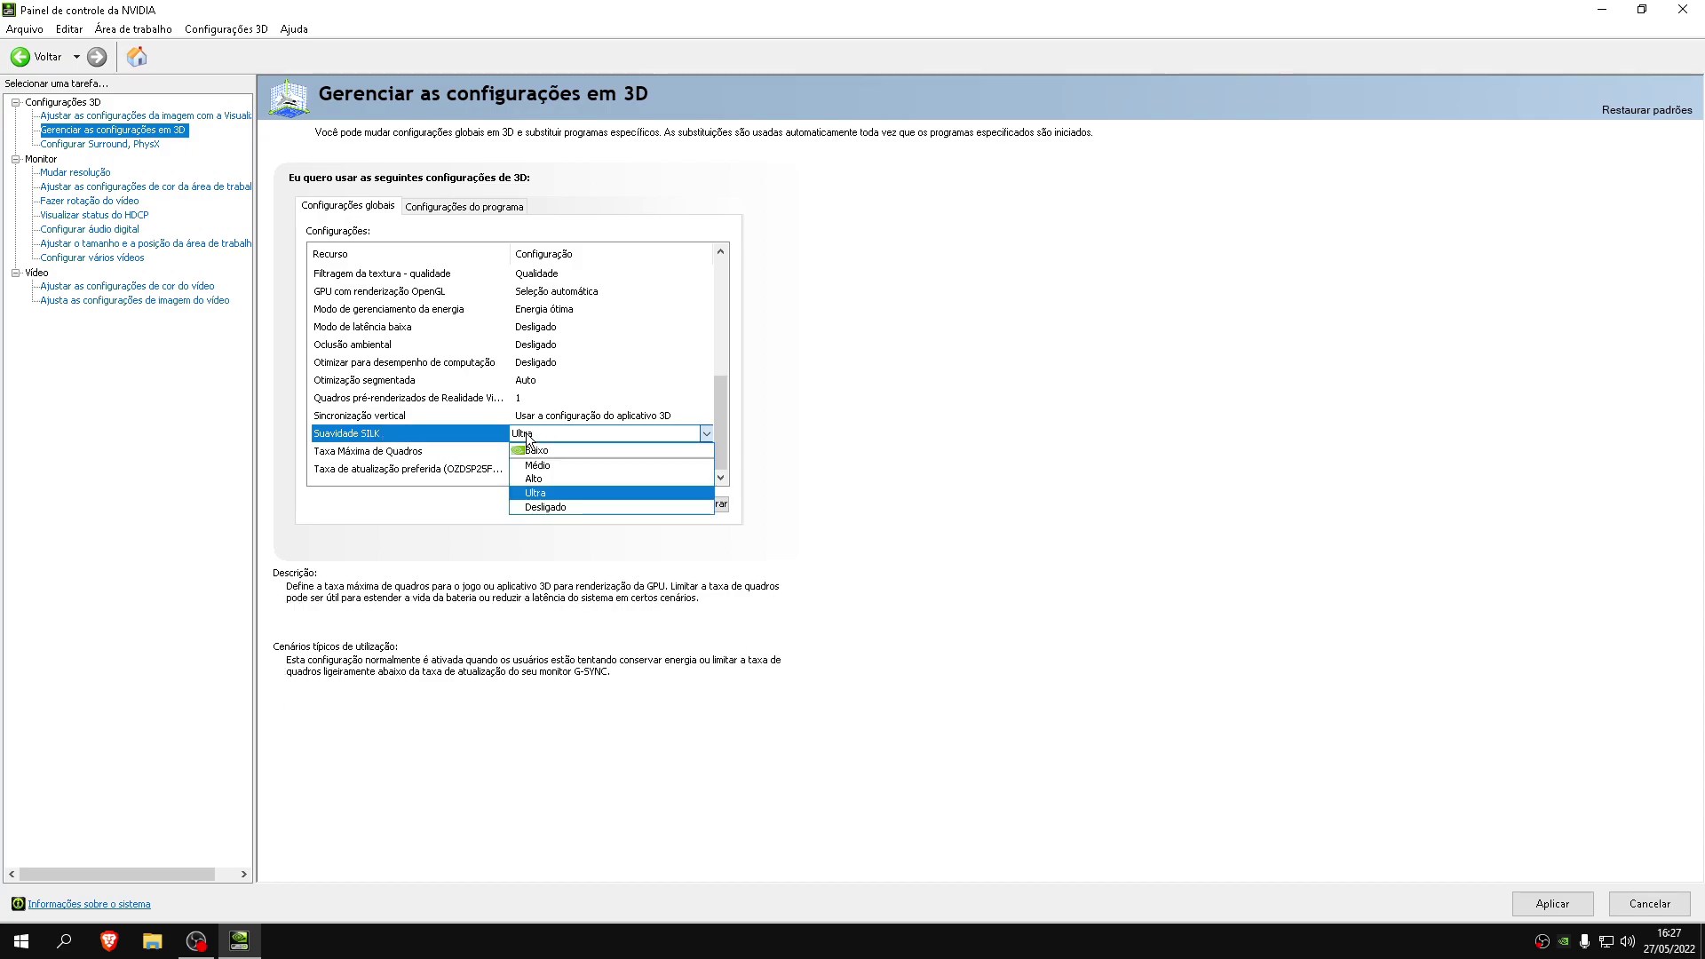
left_click(550, 507)
Apply the SILK setting and move both Nvidia FPS Boost items to the desktop's top-right corner
left_click(1553, 903)
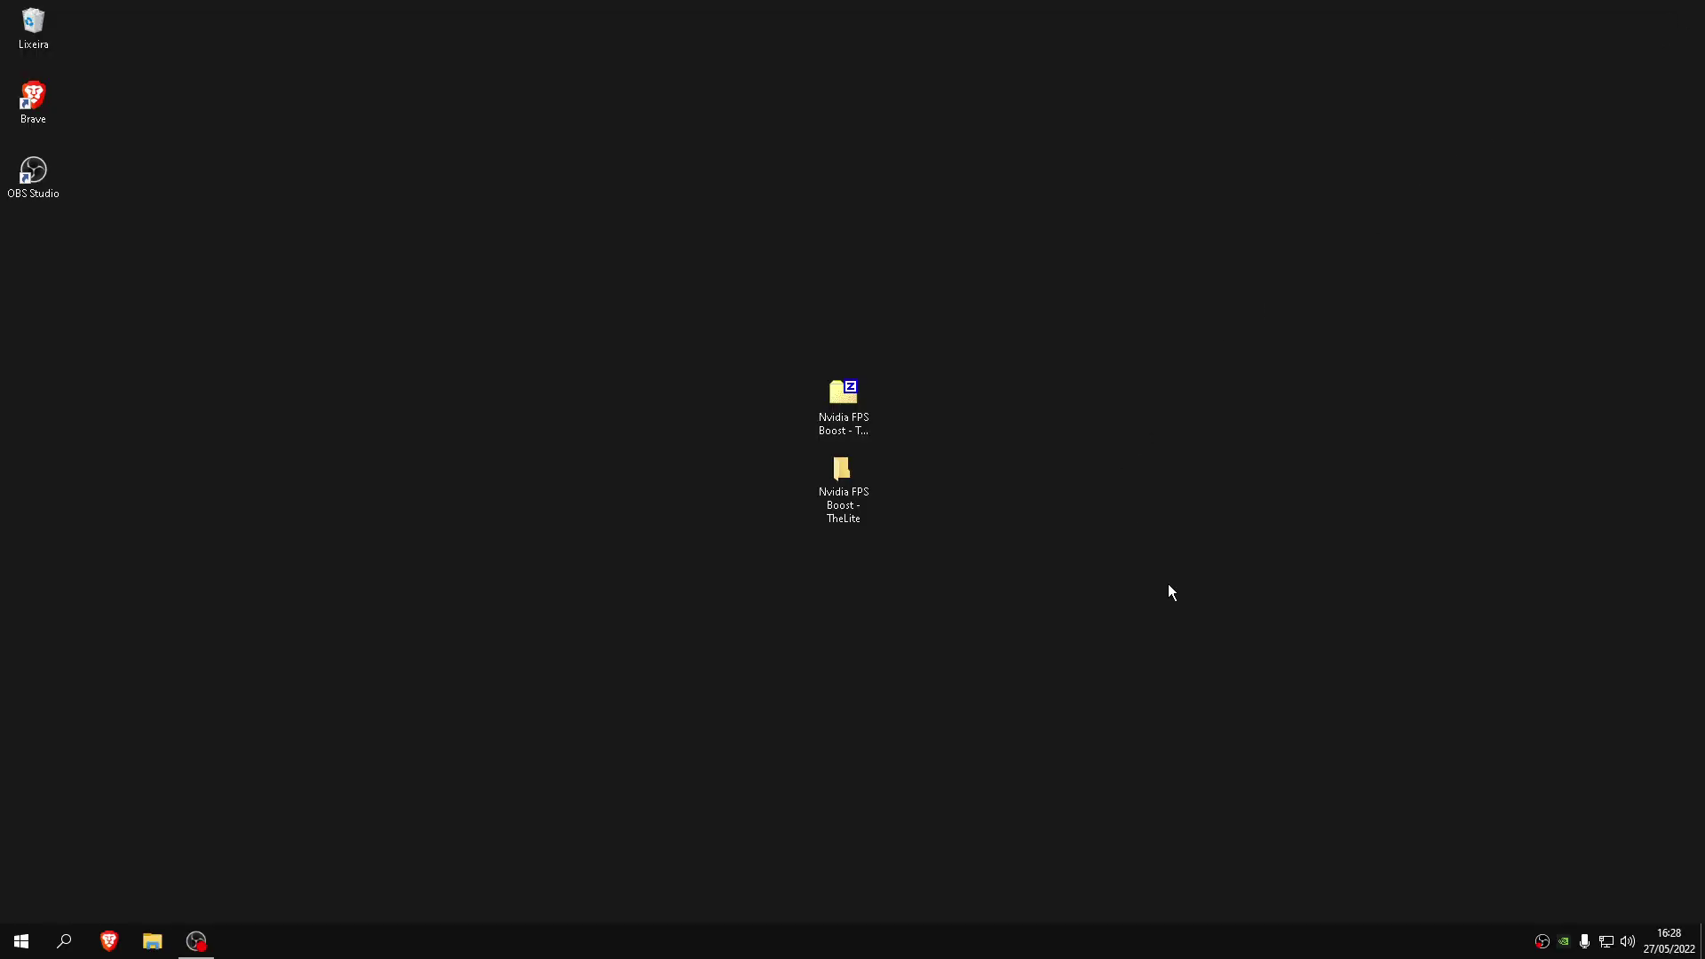
left_click_drag(1169, 590, 817, 364)
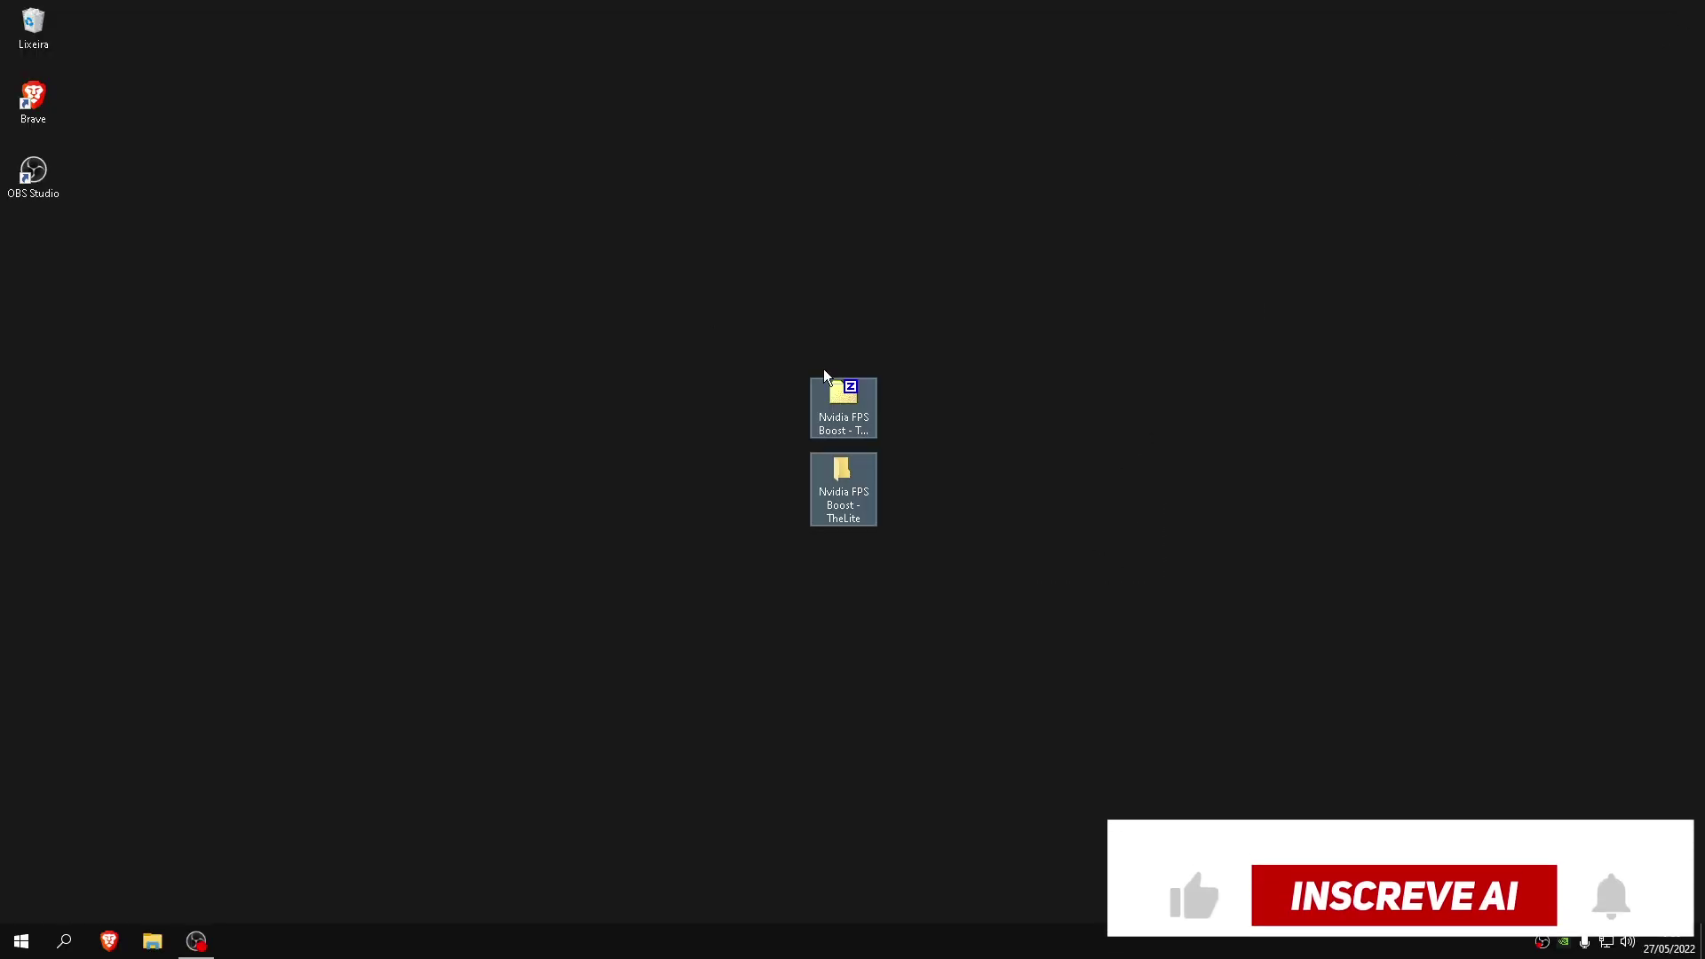
left_click_drag(858, 421, 1666, 44)
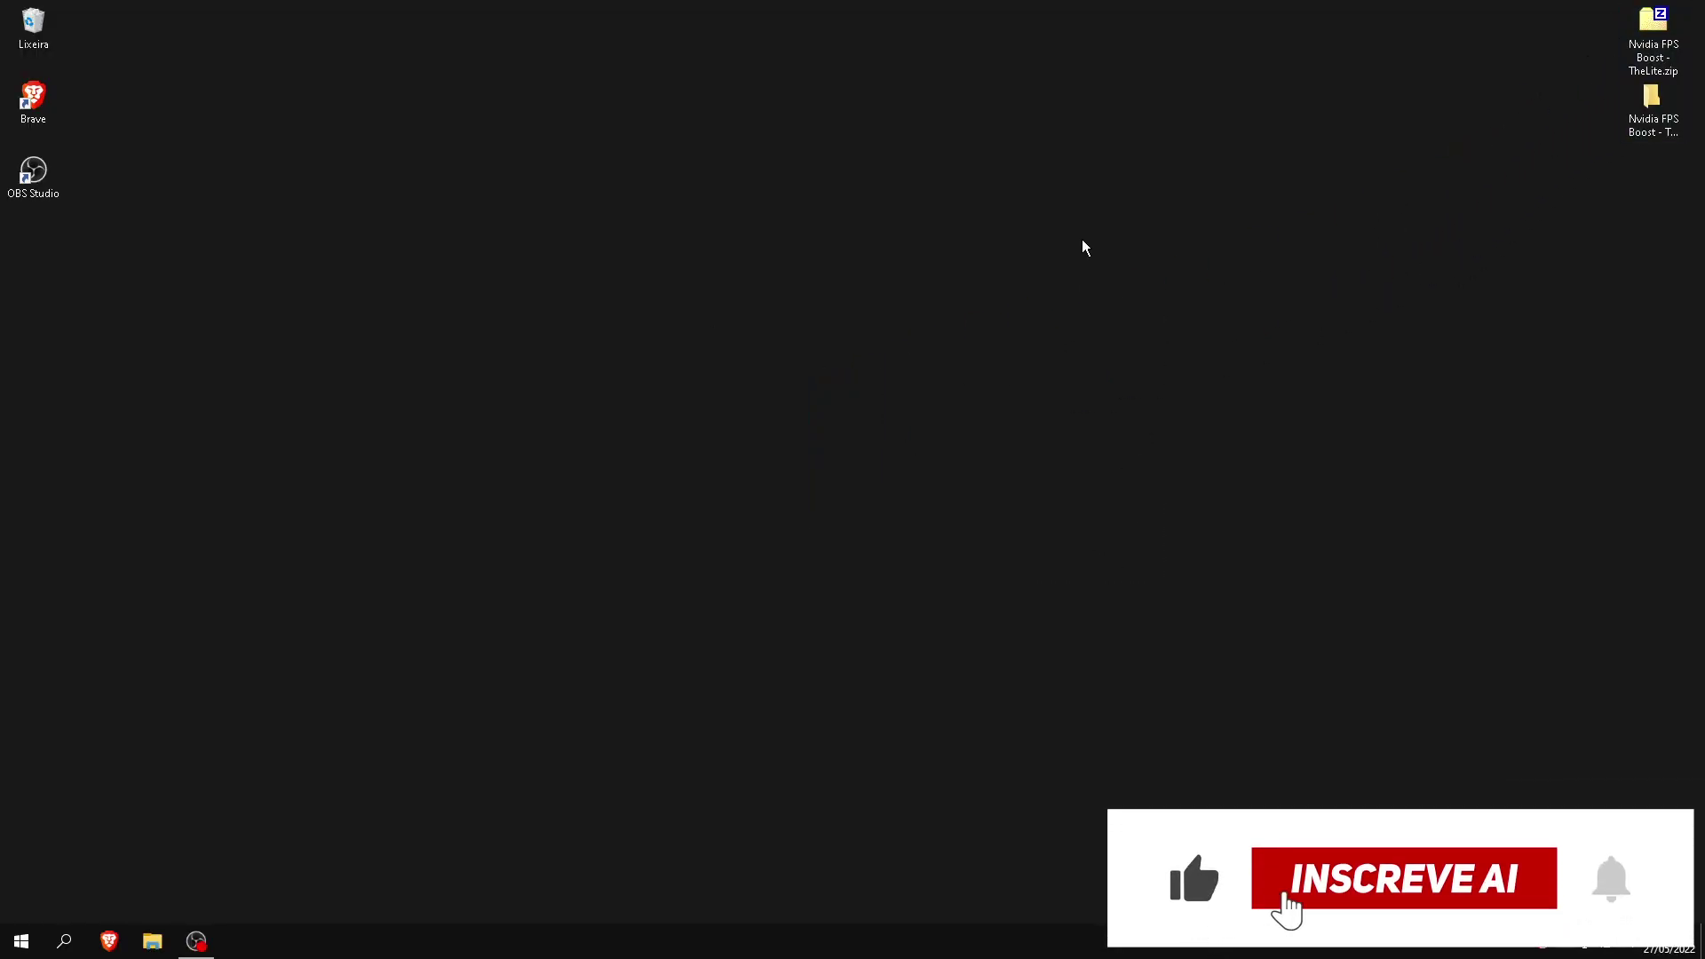